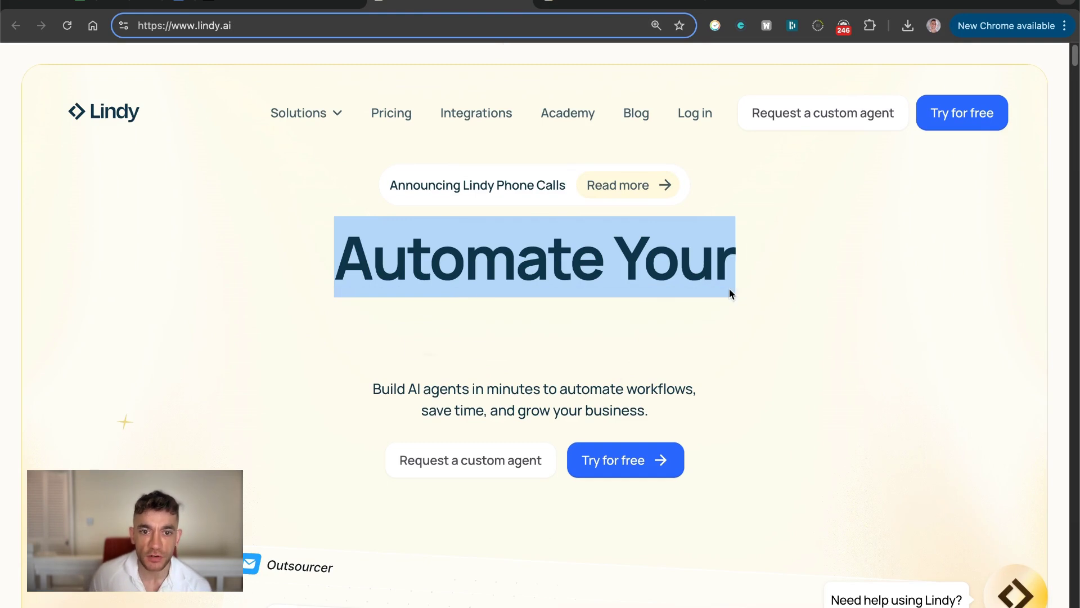
Step: Look through the Lindy homepage, including the headline, the How it works section and the sales agent examples
{"action": "scroll", "coordinate": [506, 247], "scroll_direction": "down", "scroll_amount": 3}
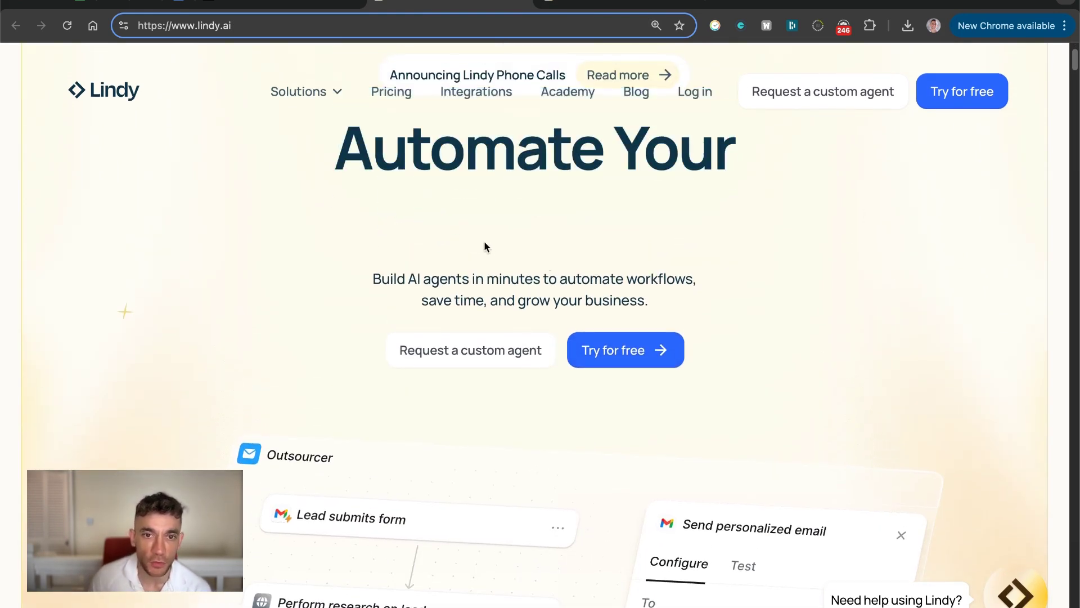
{"action": "left_click_drag", "start_coordinate": [343, 230], "coordinate": [722, 206]}
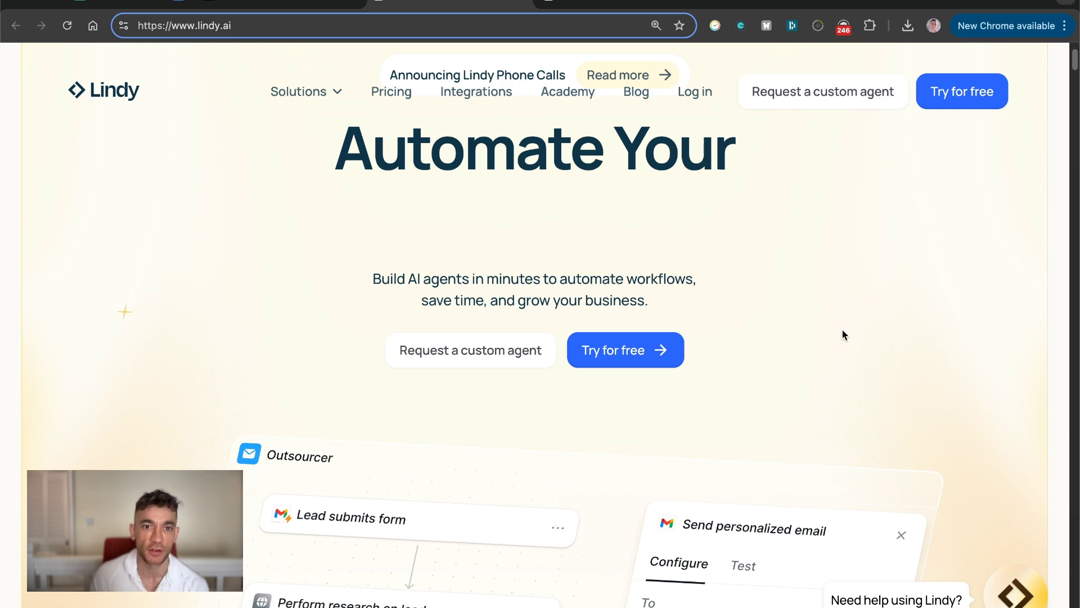
{"action": "scroll", "coordinate": [568, 314], "scroll_direction": "down", "scroll_amount": 4}
{"action": "scroll", "coordinate": [568, 314], "scroll_direction": "down", "scroll_amount": 10}
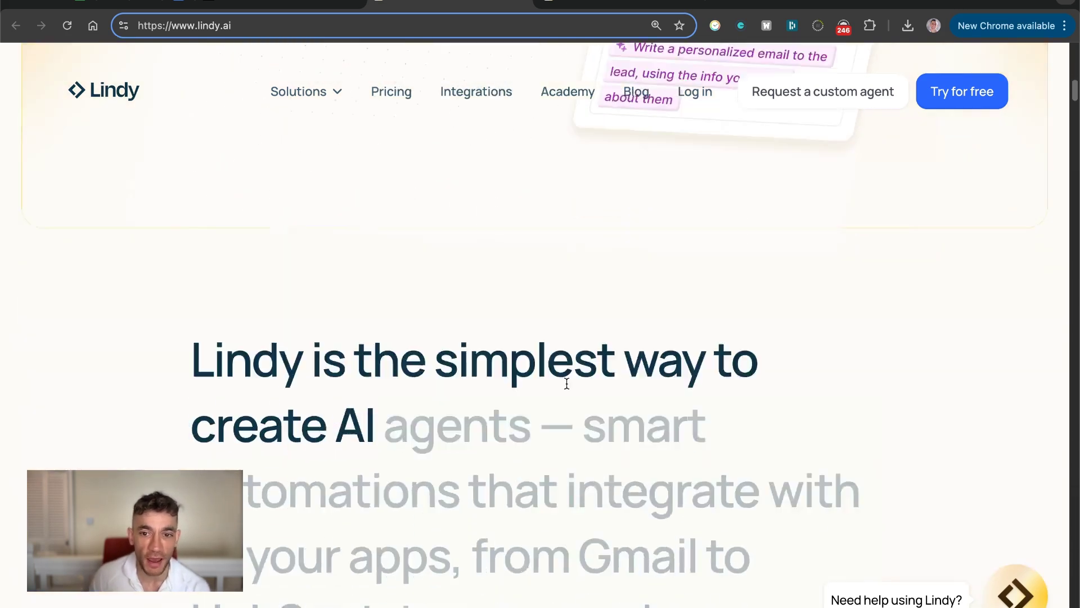
{"action": "scroll", "coordinate": [567, 381], "scroll_direction": "up", "scroll_amount": 5}
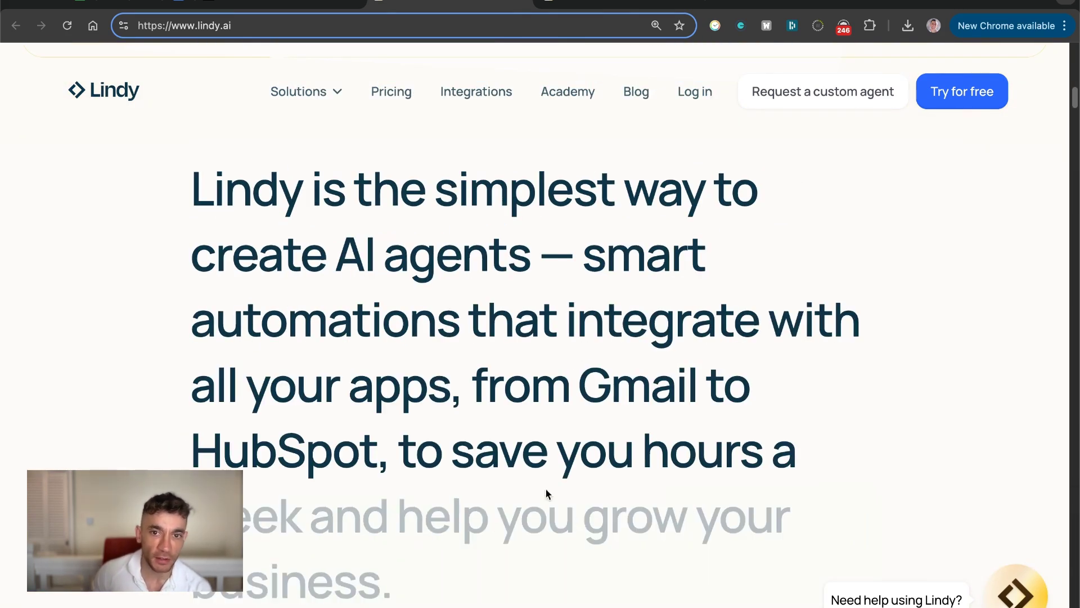
{"action": "scroll", "coordinate": [508, 410], "scroll_direction": "down", "scroll_amount": 10}
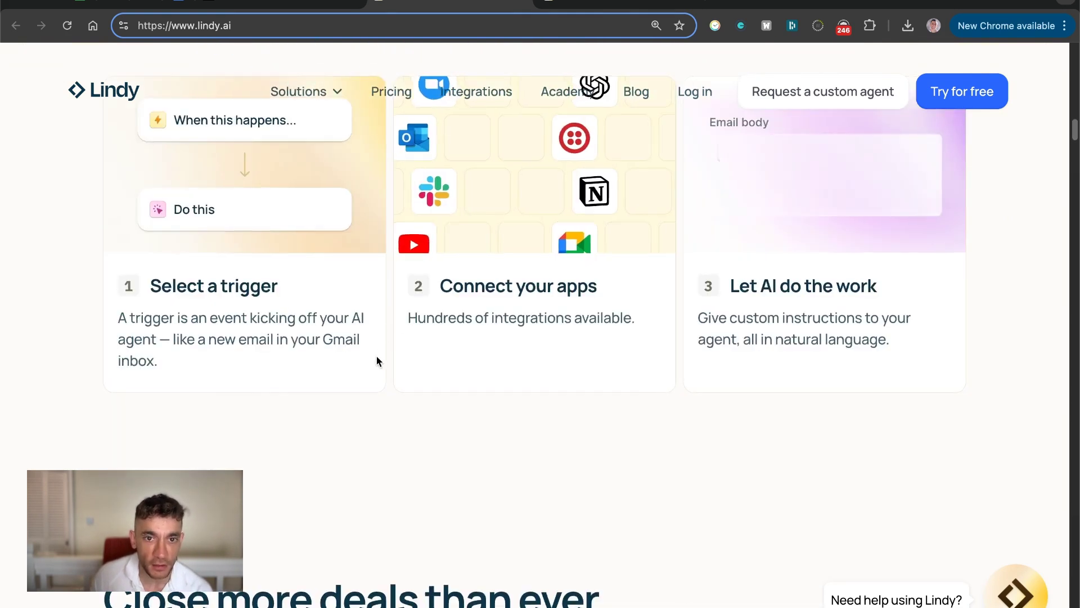
{"action": "scroll", "coordinate": [377, 361], "scroll_direction": "up", "scroll_amount": 3}
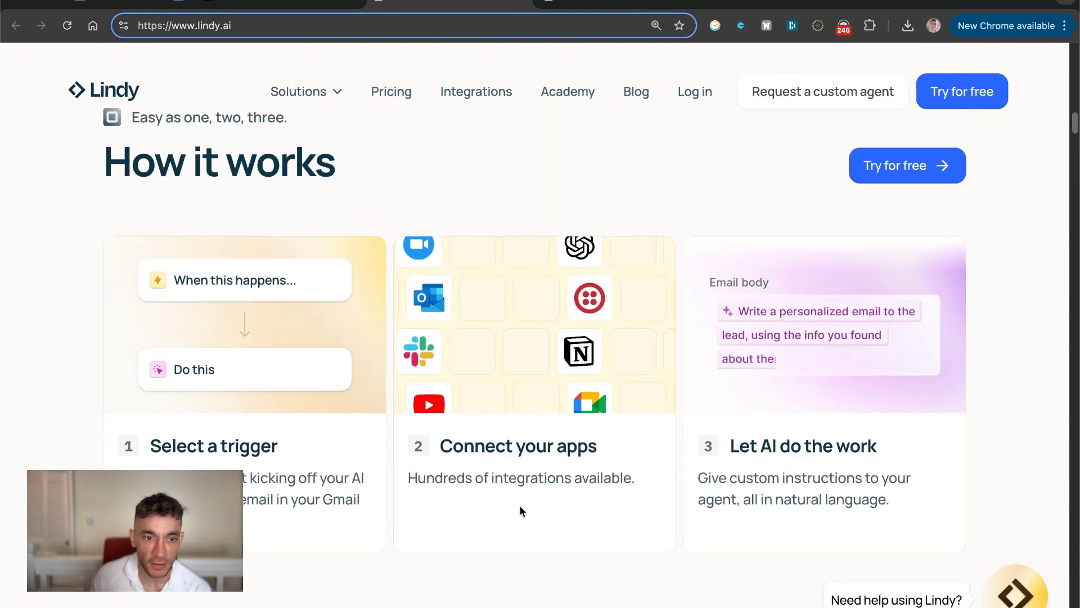
{"action": "scroll", "coordinate": [674, 503], "scroll_direction": "down", "scroll_amount": 5}
{"action": "scroll", "coordinate": [674, 499], "scroll_direction": "down", "scroll_amount": 8}
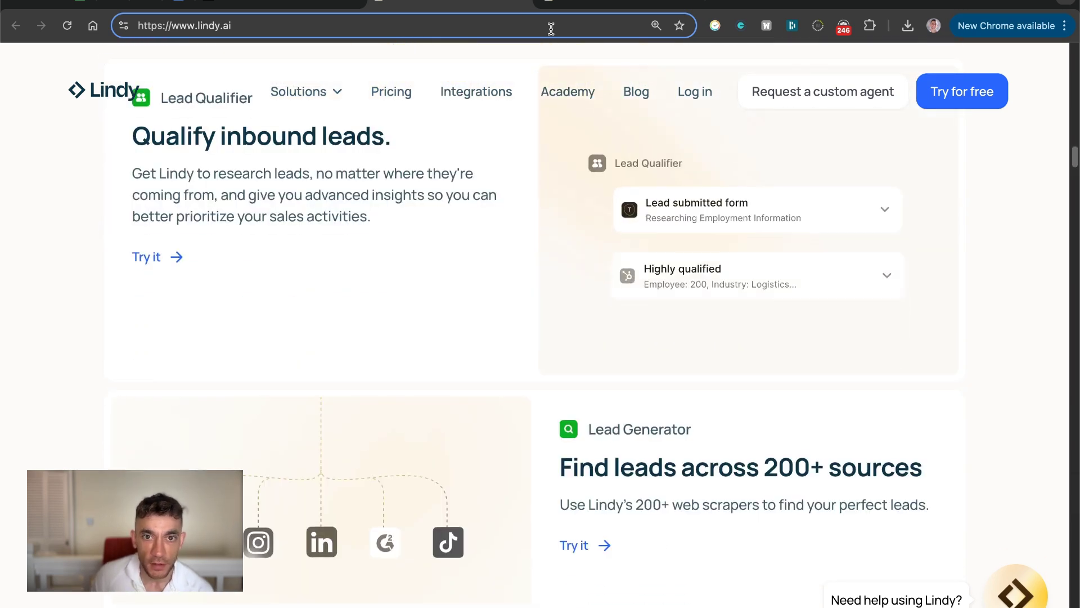
Step: Add the Customer Support Email Responder template from the Lindy app's home page and start a test of it
{"action": "left_click", "coordinate": [586, 7]}
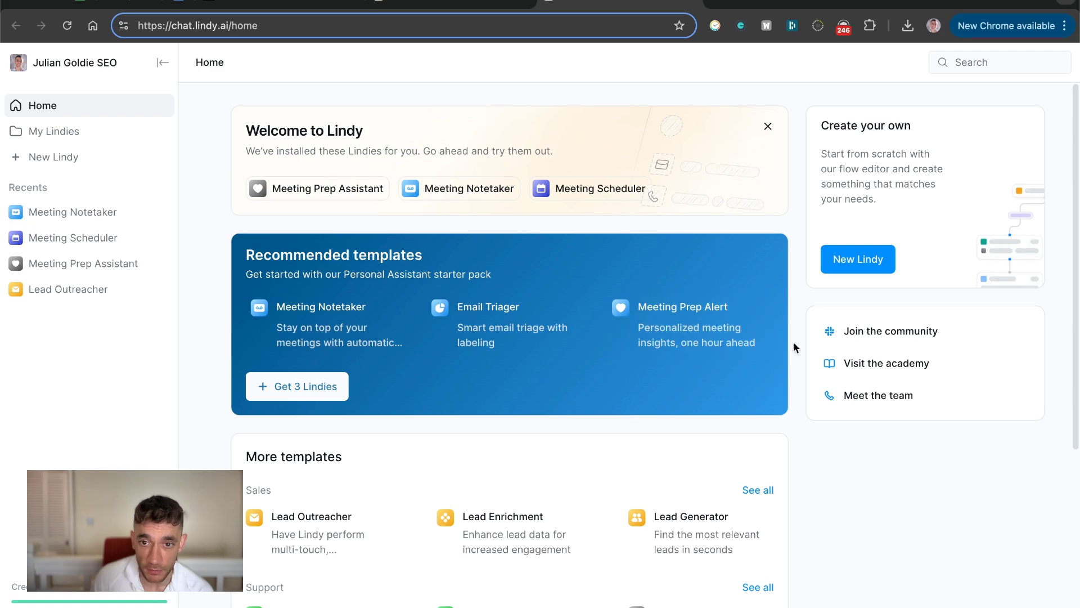
{"action": "scroll", "coordinate": [668, 353], "scroll_direction": "down", "scroll_amount": 6}
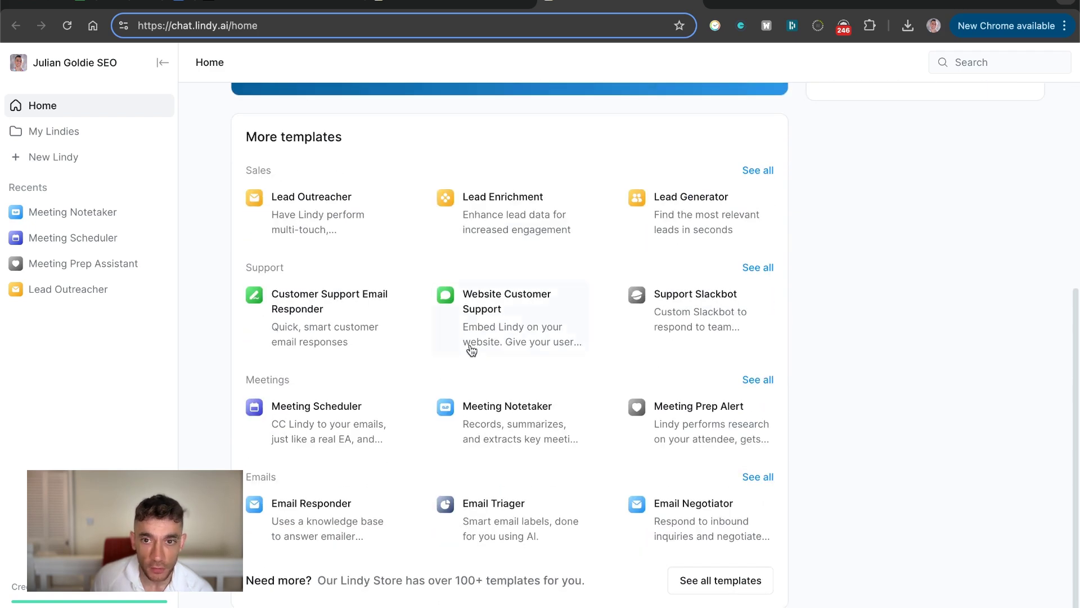
{"action": "scroll", "coordinate": [314, 216], "scroll_direction": "up", "scroll_amount": 1}
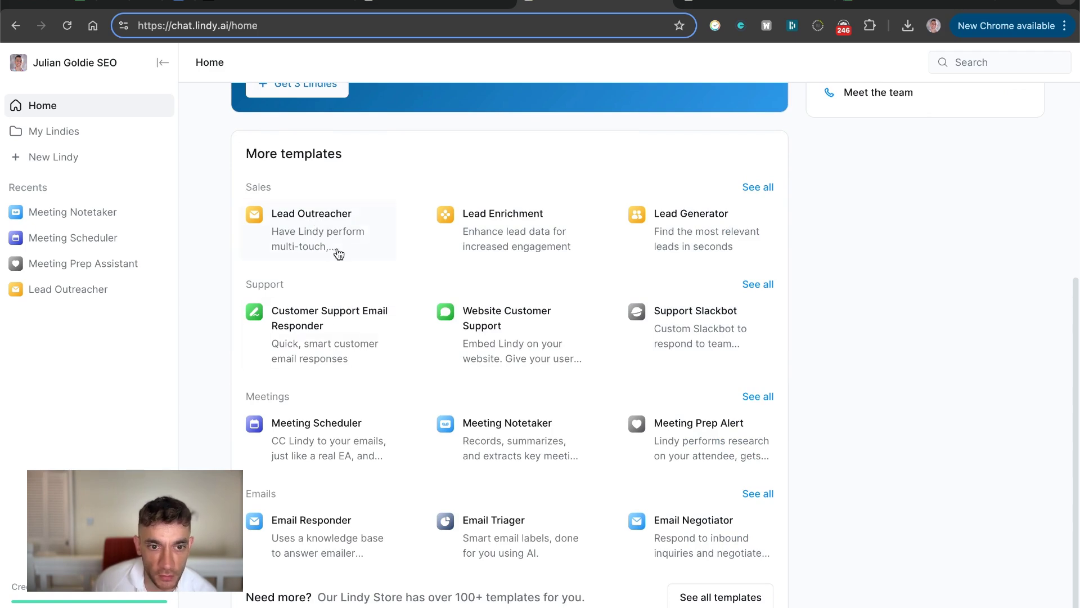
{"action": "left_click", "coordinate": [314, 328]}
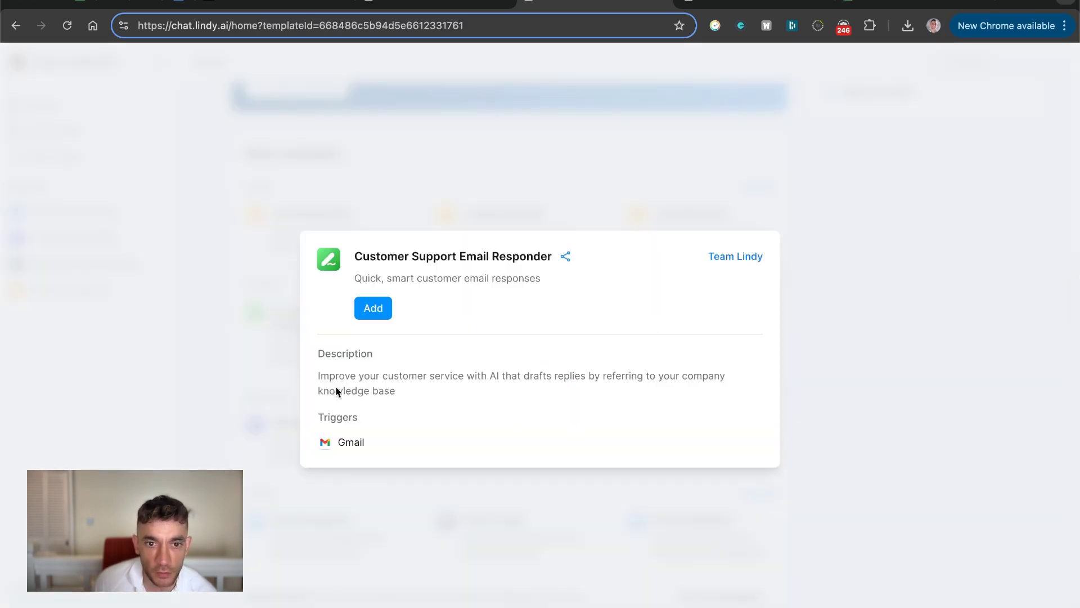
{"action": "left_click", "coordinate": [373, 308]}
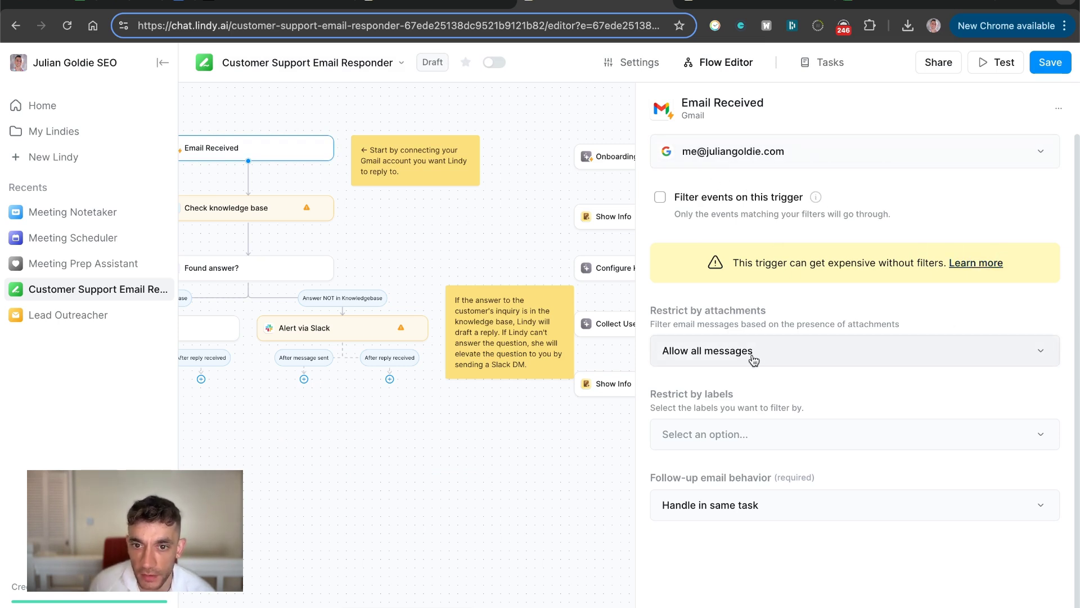
{"action": "left_click", "coordinate": [991, 64]}
Step: Switch to StreamYard to check the live viewer comments and return to the Lindy flow editor
{"action": "key", "text": "super+1"}
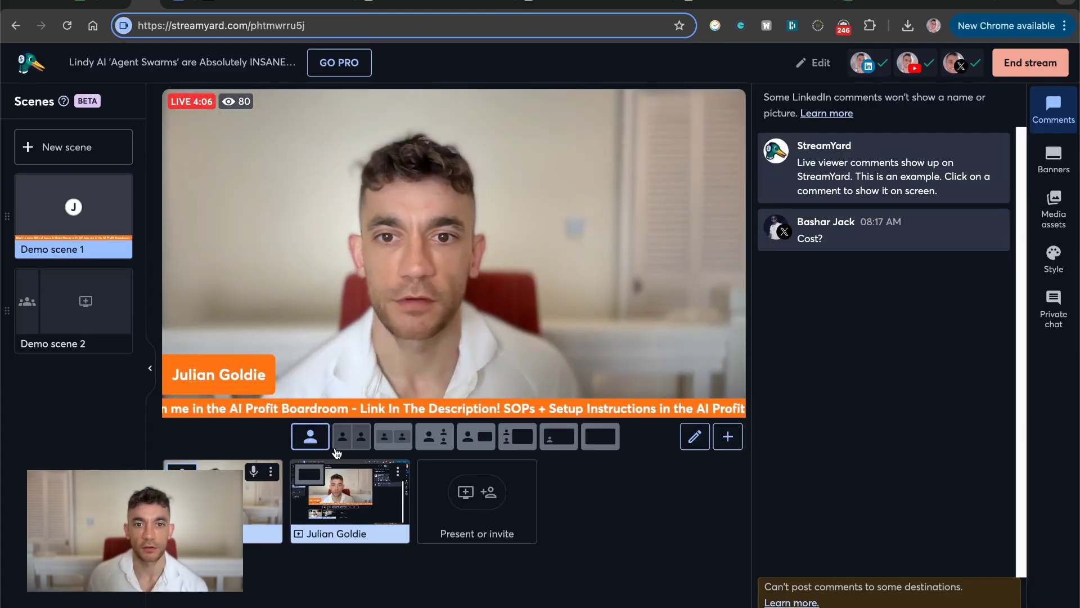
{"action": "left_click", "coordinate": [833, 244]}
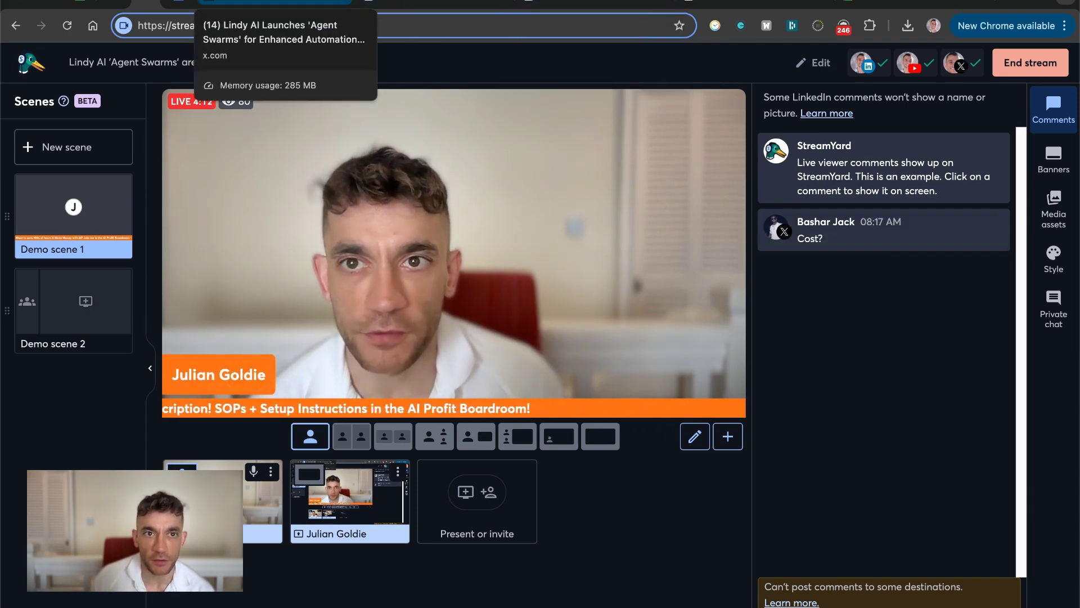
{"action": "left_click", "coordinate": [253, 6]}
{"action": "left_click", "coordinate": [771, 8]}
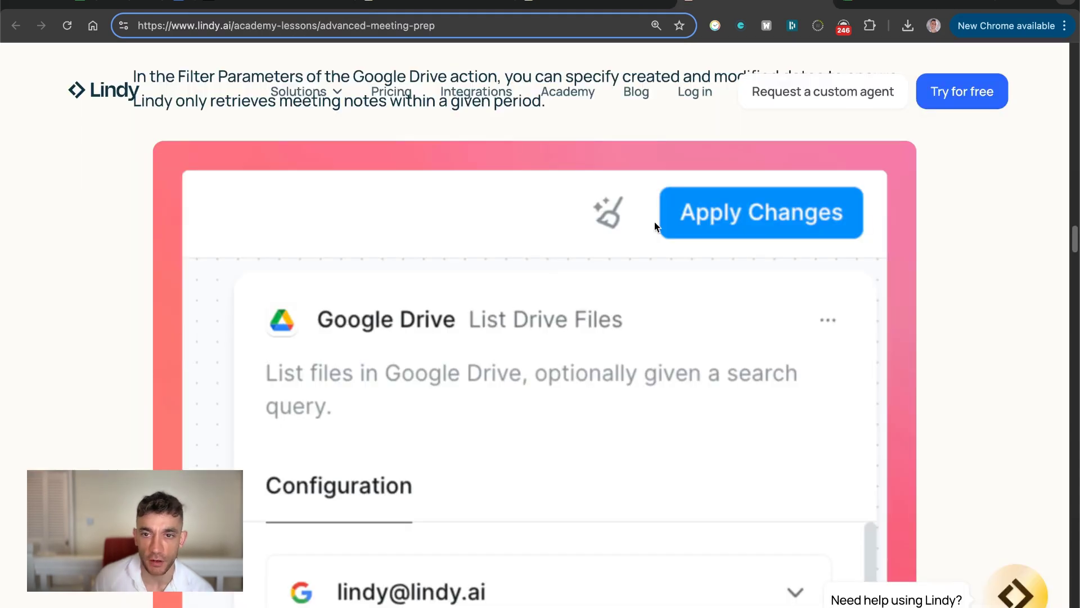
{"action": "left_click", "coordinate": [596, 6]}
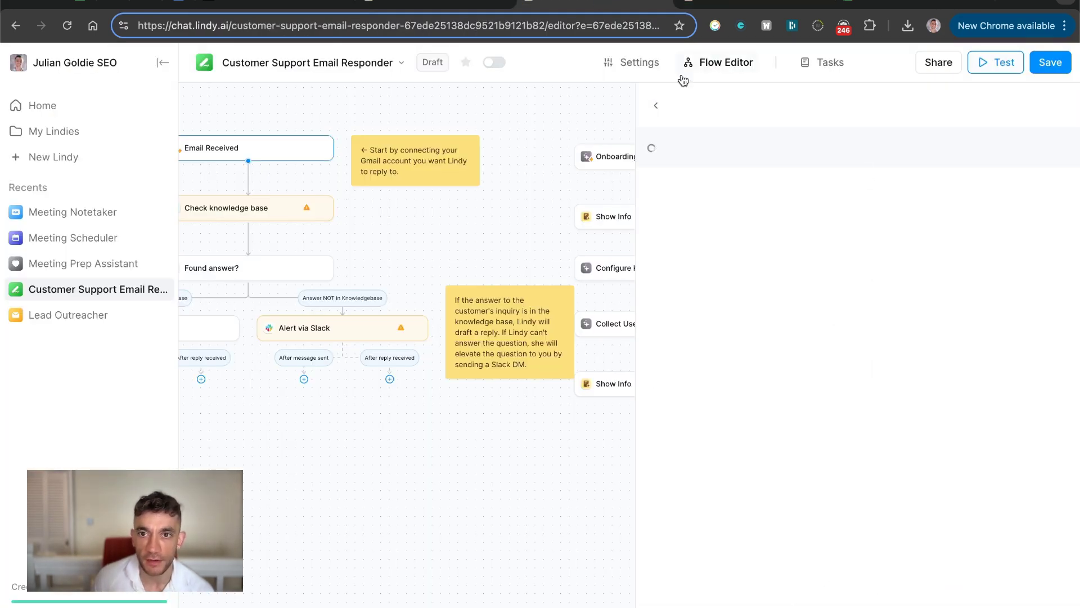
Step: Review the browser's site permissions for chat.lindy.ai
{"action": "left_click", "coordinate": [124, 26]}
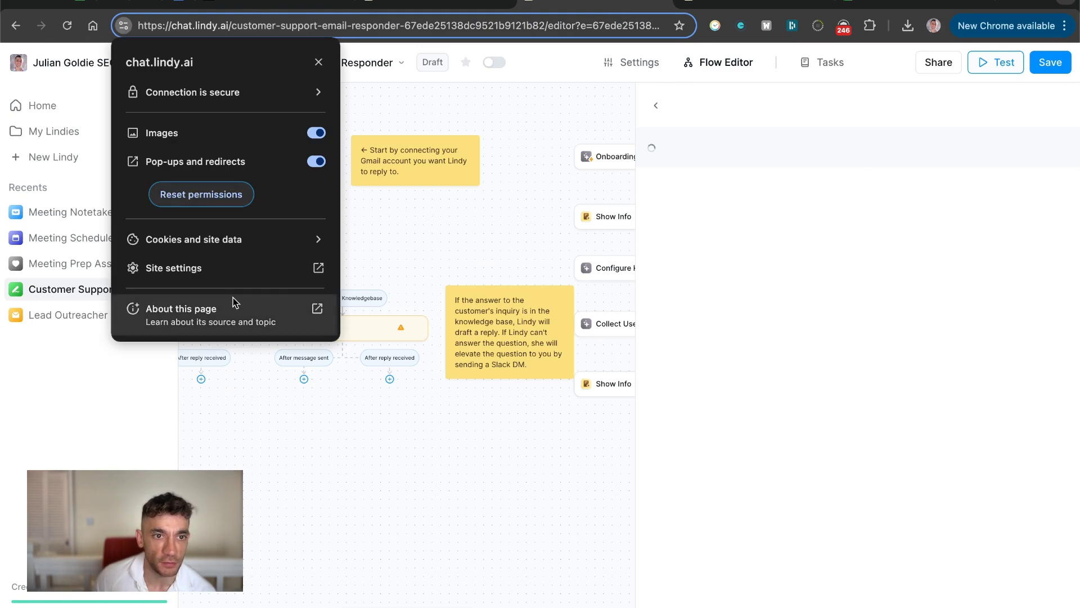
{"action": "left_click", "coordinate": [214, 268]}
{"action": "scroll", "coordinate": [551, 346], "scroll_direction": "down", "scroll_amount": 5}
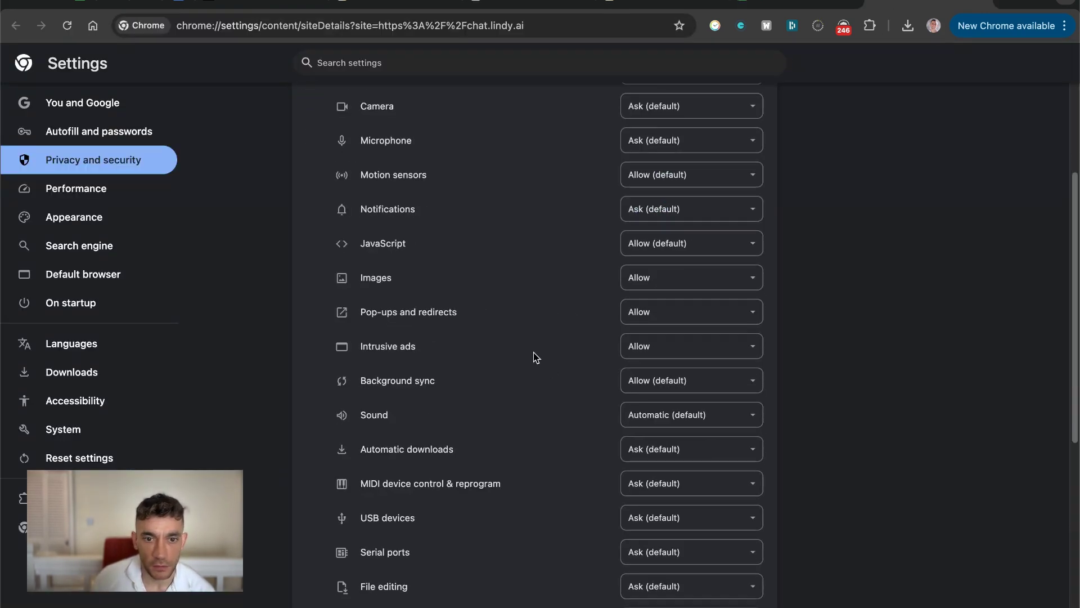
{"action": "scroll", "coordinate": [673, 488], "scroll_direction": "down", "scroll_amount": 5}
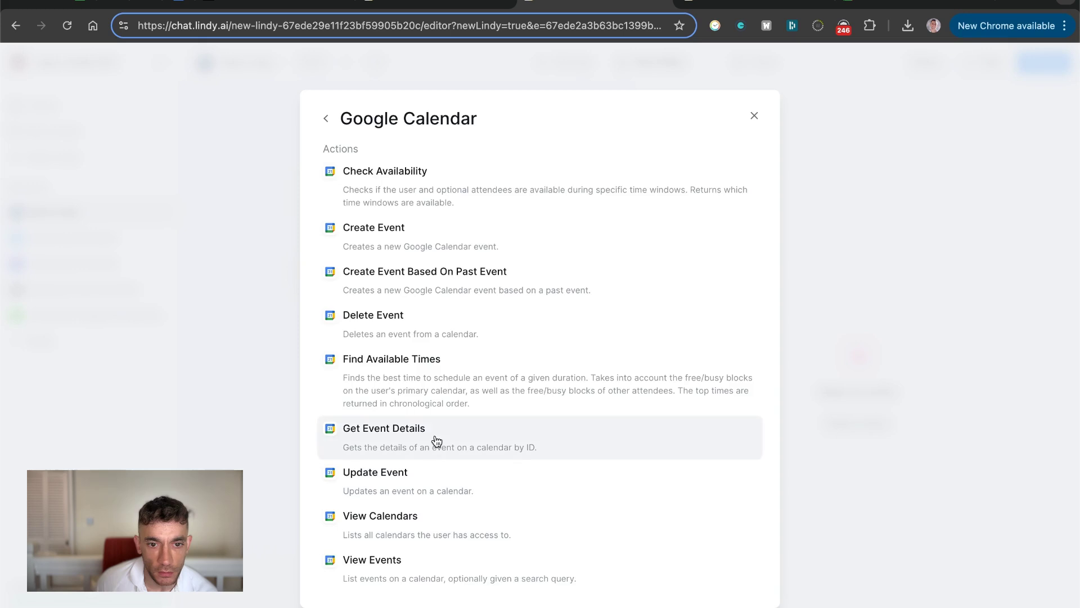
Step: Add the Google Calendar action Get Event Details to the new Lindy and look over its available AI models
{"action": "left_click", "coordinate": [307, 435]}
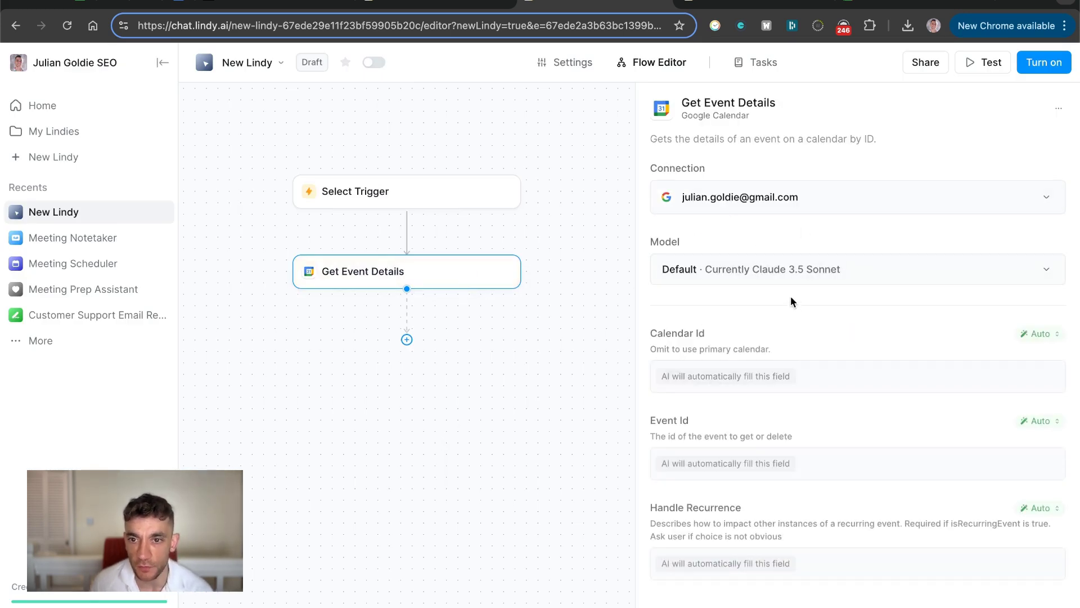
{"action": "left_click", "coordinate": [816, 272]}
{"action": "scroll", "coordinate": [726, 433], "scroll_direction": "down", "scroll_amount": 5}
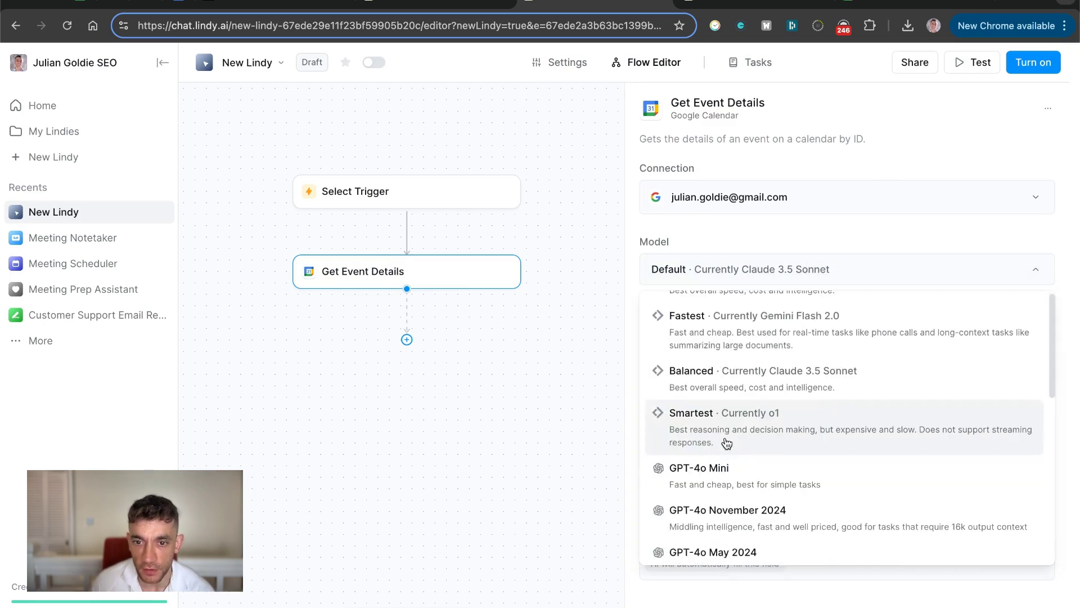
{"action": "left_click", "coordinate": [586, 345]}
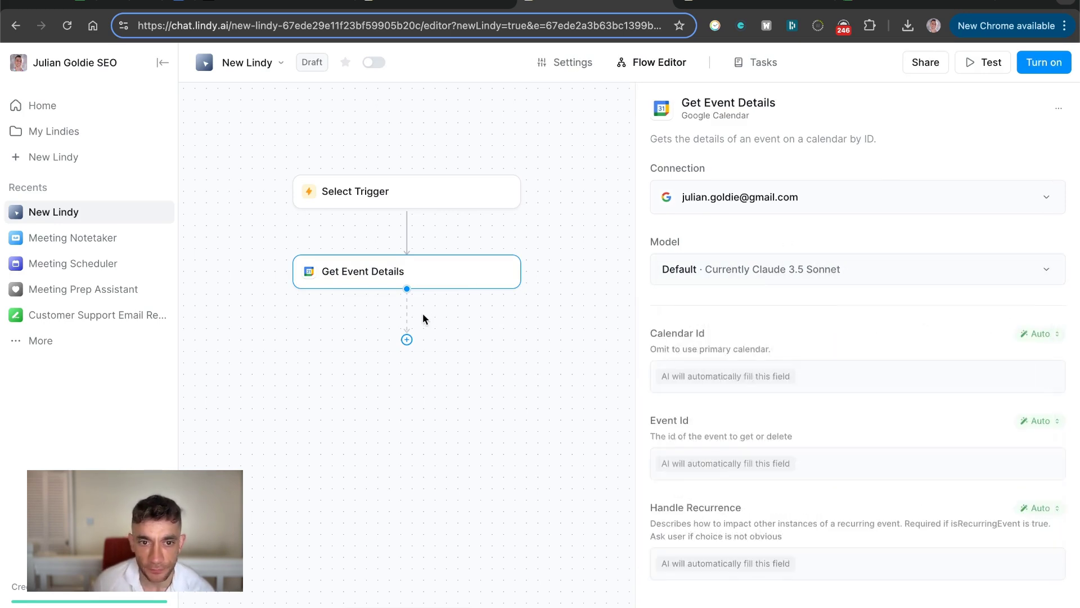
Step: Add a Gmail Send Email action after Get Event Details and authorize it with the second listed Google account
{"action": "left_click", "coordinate": [407, 339]}
{"action": "left_click", "coordinate": [407, 419]}
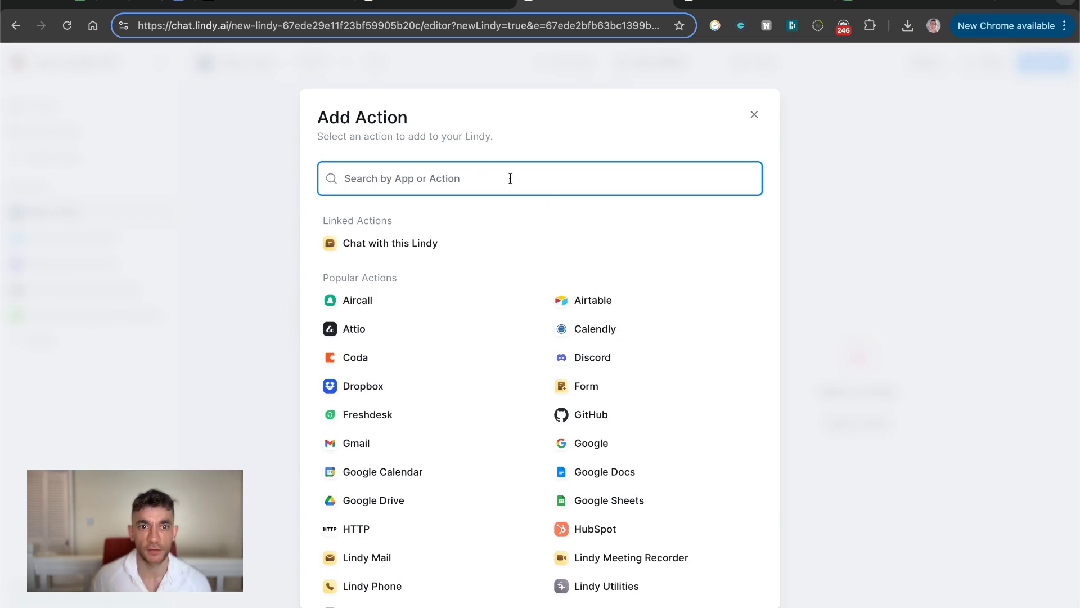
{"action": "type", "text": "gmail"}
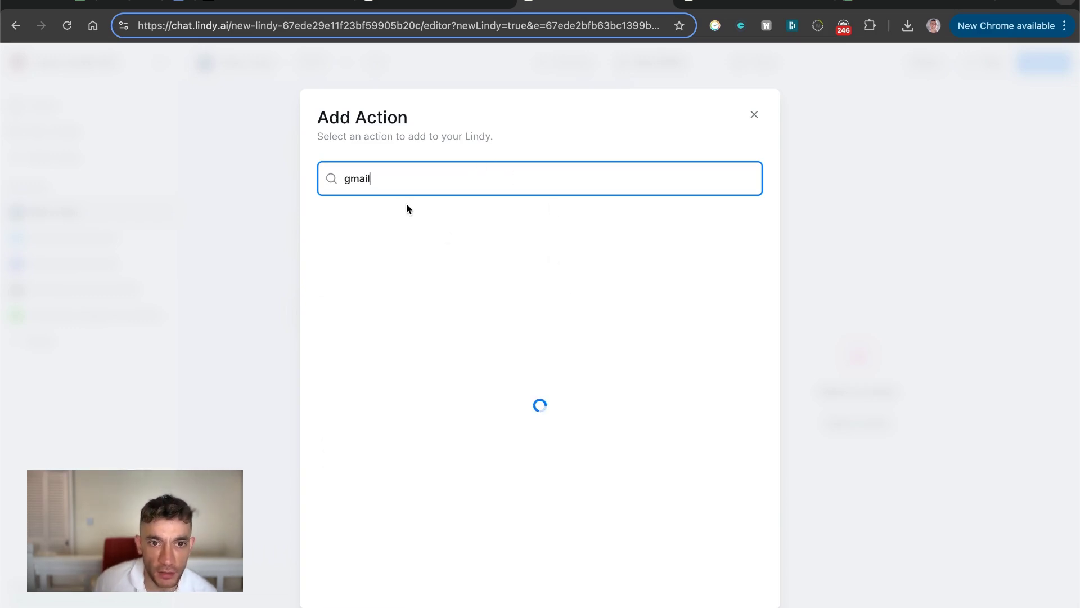
{"action": "left_click", "coordinate": [402, 206]}
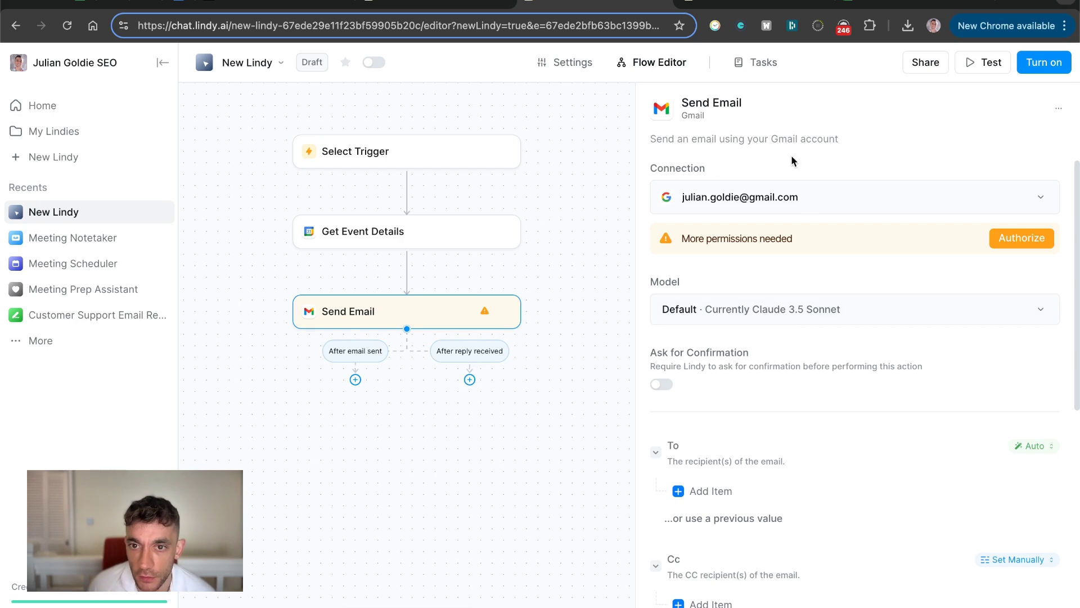
{"action": "left_click", "coordinate": [1018, 236]}
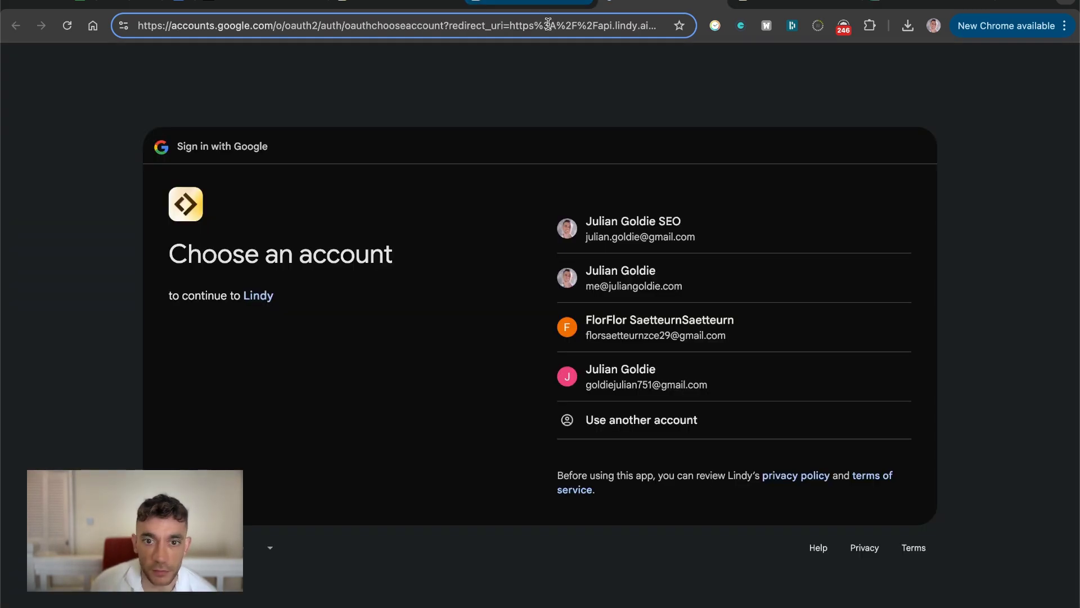
{"action": "left_click", "coordinate": [588, 274]}
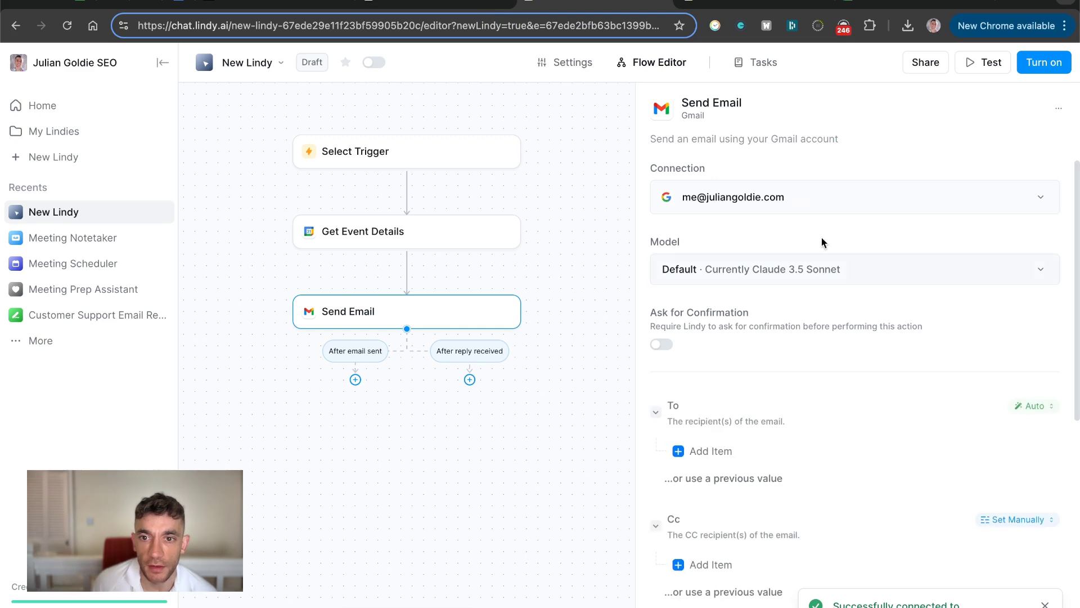
Step: Add two email address entries under To in the Send Email action
{"action": "scroll", "coordinate": [682, 202], "scroll_direction": "down", "scroll_amount": 4}
{"action": "left_click", "coordinate": [679, 218]}
{"action": "left_click", "coordinate": [717, 246]}
{"action": "left_click", "coordinate": [522, 297]}
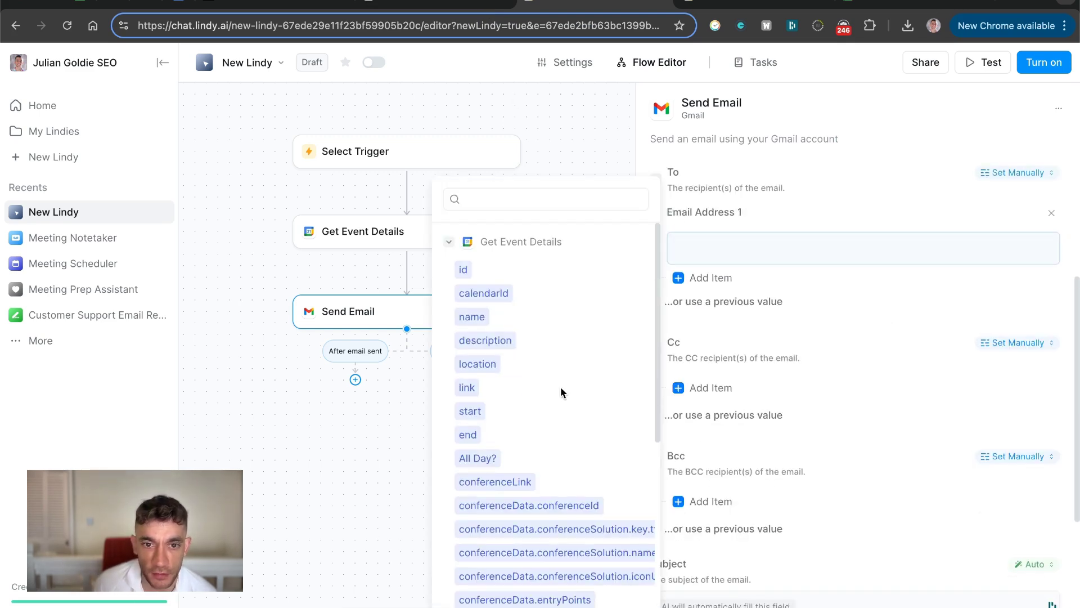
{"action": "scroll", "coordinate": [563, 391], "scroll_direction": "down", "scroll_amount": 2}
{"action": "left_click", "coordinate": [714, 440]}
{"action": "left_click", "coordinate": [714, 439]}
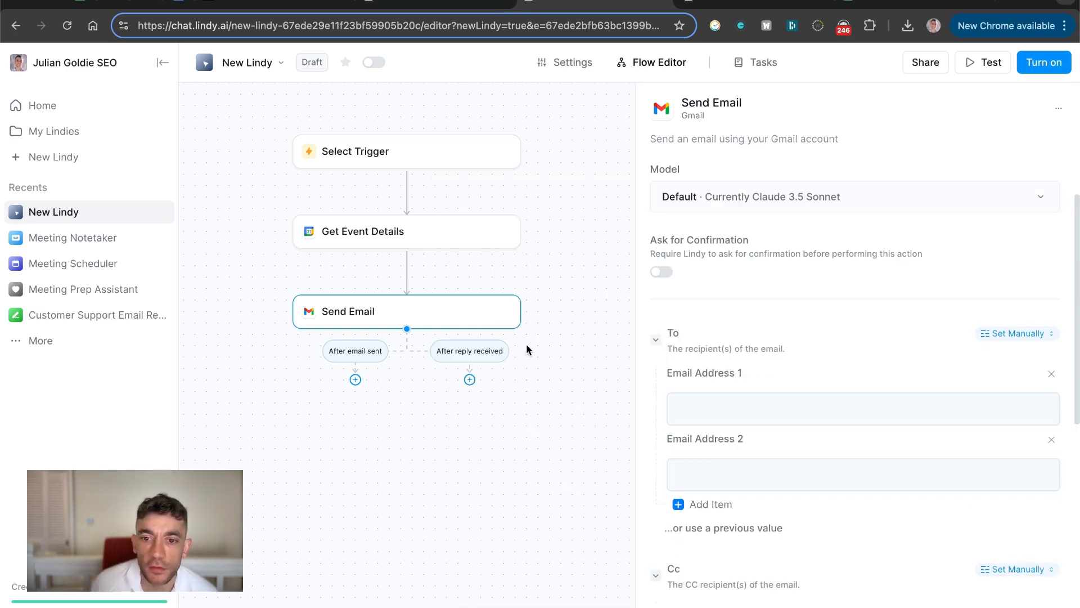
Step: Fill Email Address 1 with the organizer.email value from Get Event Details
{"action": "left_click", "coordinate": [734, 414]}
{"action": "left_click", "coordinate": [449, 341]}
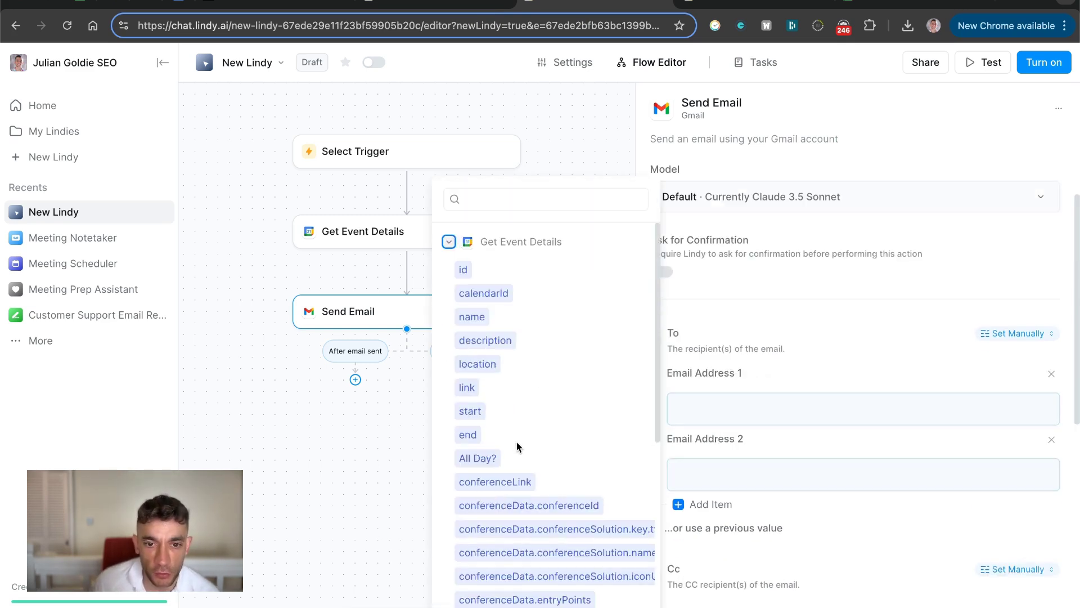
{"action": "scroll", "coordinate": [517, 416], "scroll_direction": "down", "scroll_amount": 5}
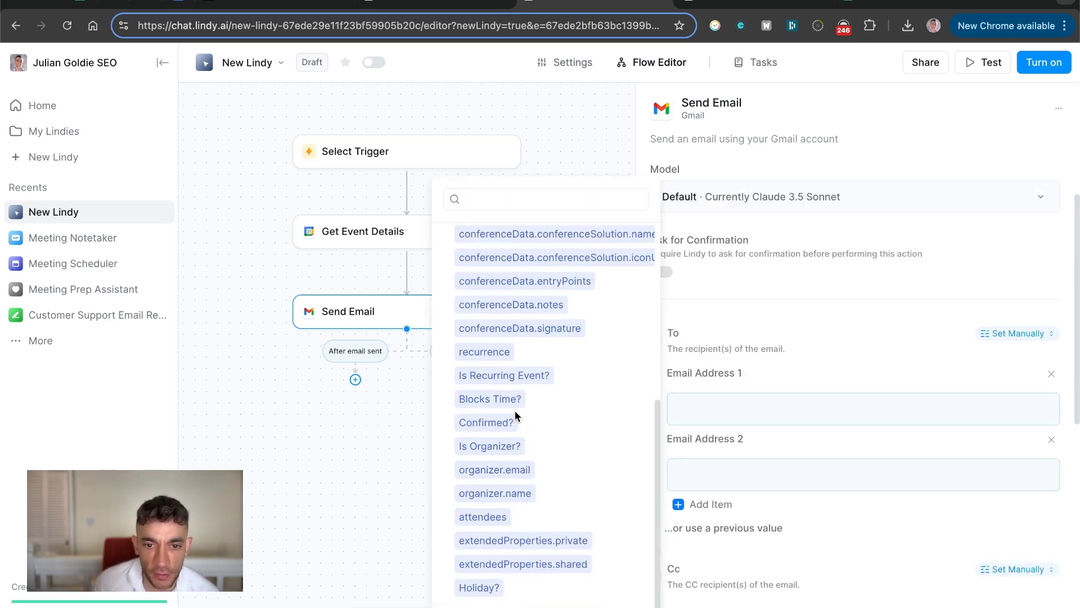
{"action": "left_click", "coordinate": [509, 473]}
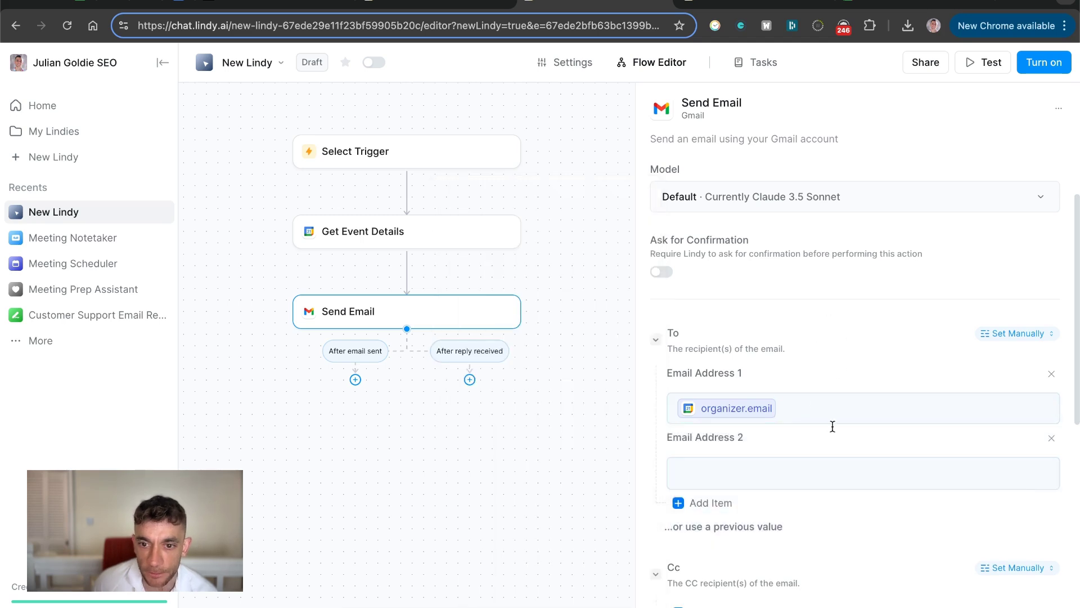
Step: Enable Save as Draft for the Send Email action
{"action": "scroll", "coordinate": [833, 426], "scroll_direction": "down", "scroll_amount": 7}
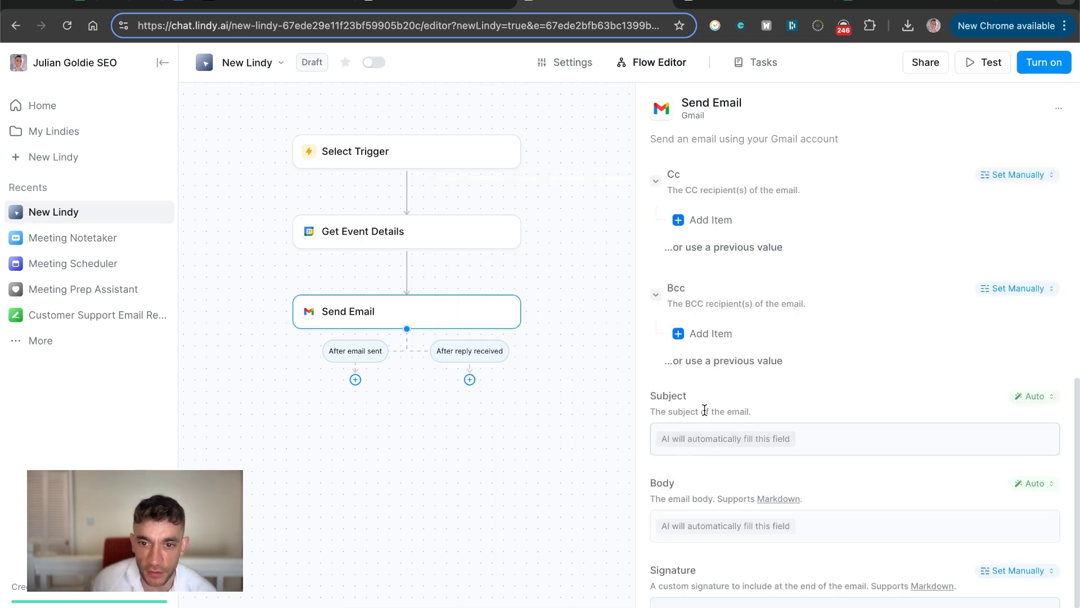
{"action": "scroll", "coordinate": [804, 585], "scroll_direction": "down", "scroll_amount": 2}
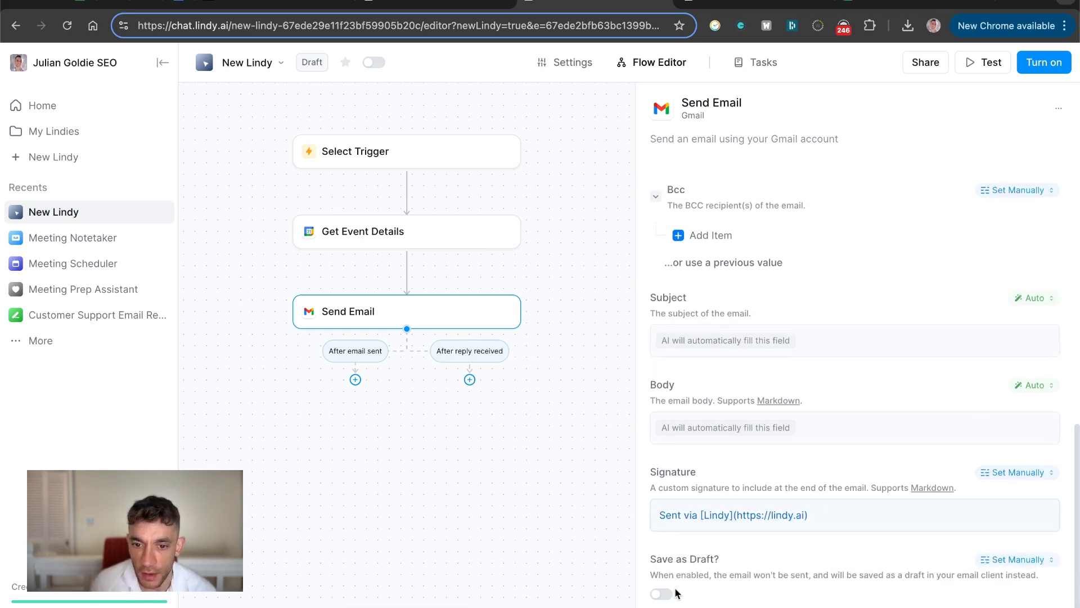
{"action": "left_click", "coordinate": [662, 594]}
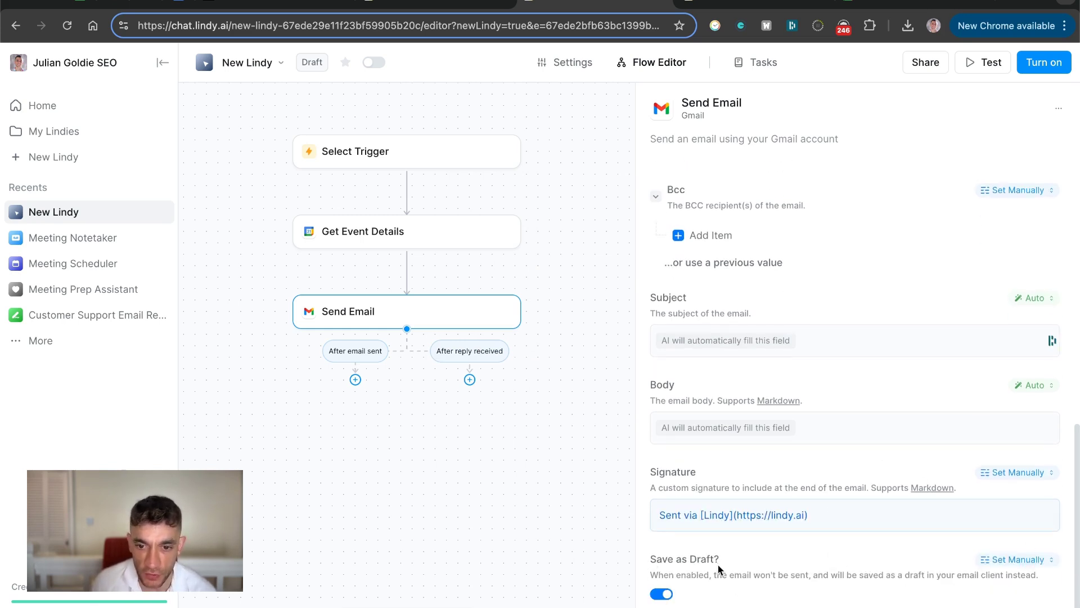
Step: Try to turn on the new agent and run a test of the flow
{"action": "left_click", "coordinate": [663, 595]}
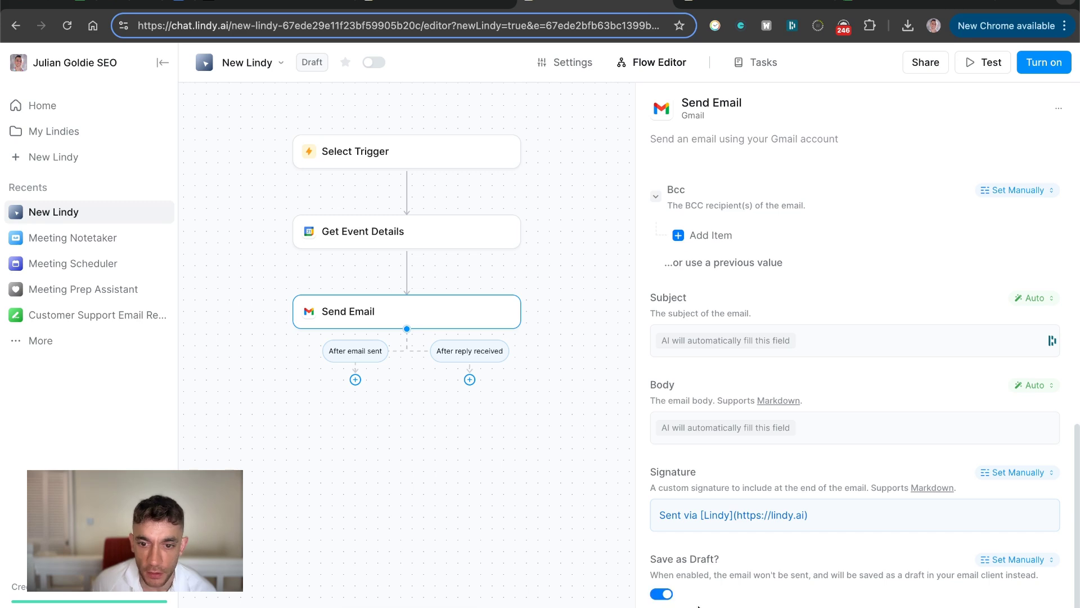
{"action": "left_click", "coordinate": [1024, 67]}
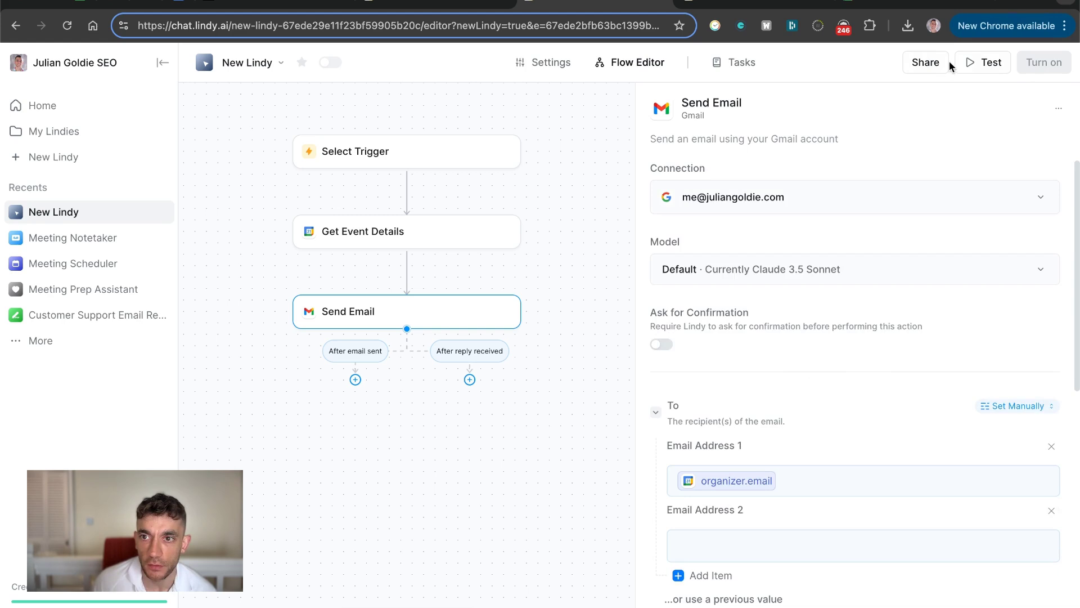
{"action": "left_click", "coordinate": [982, 62]}
Step: Set the flow's trigger to Calendar Event Started from Google Calendar
{"action": "left_click", "coordinate": [422, 196]}
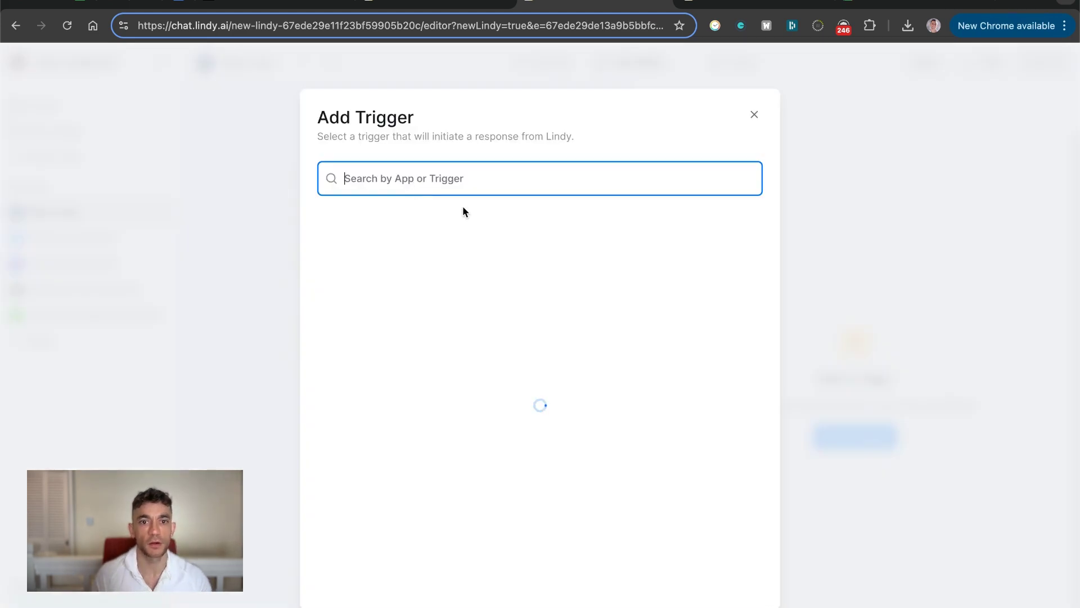
{"action": "type", "text": "calendar"}
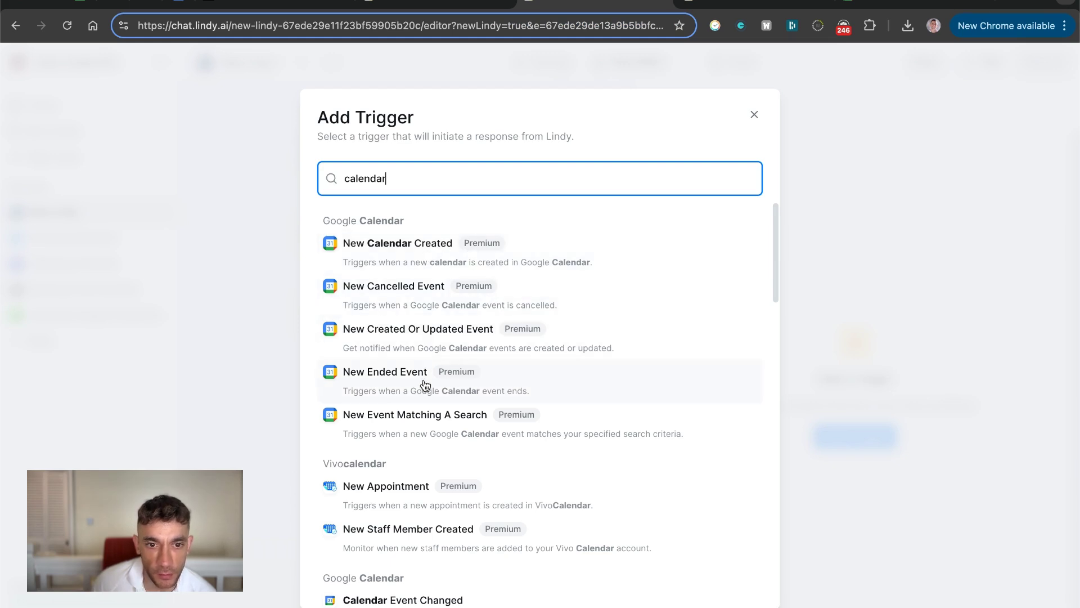
{"action": "key", "text": "super+a"}
{"action": "type", "text": "event"}
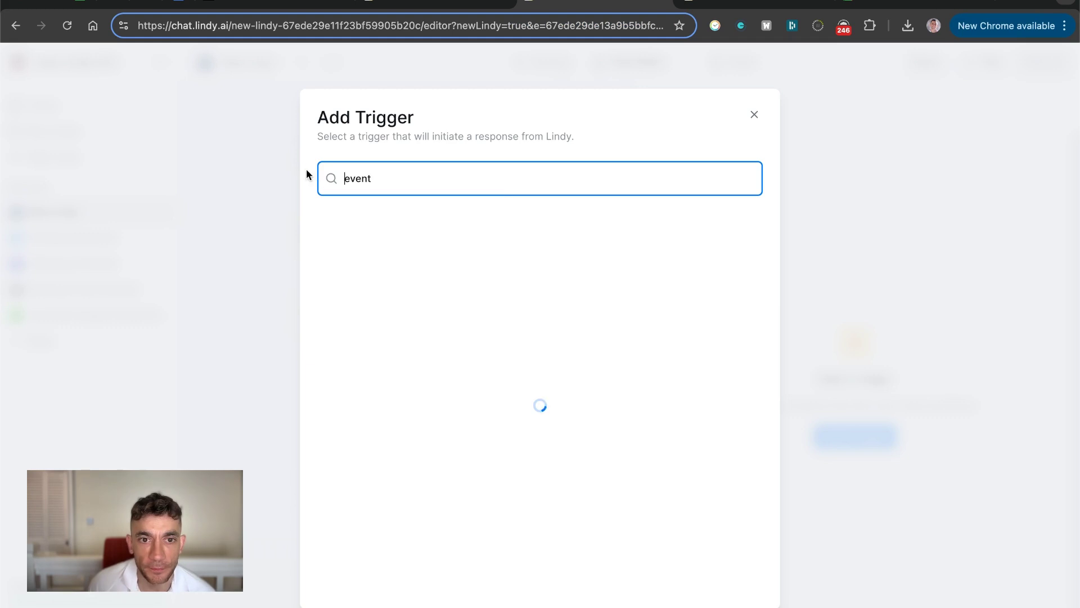
{"action": "left_click", "coordinate": [584, 385]}
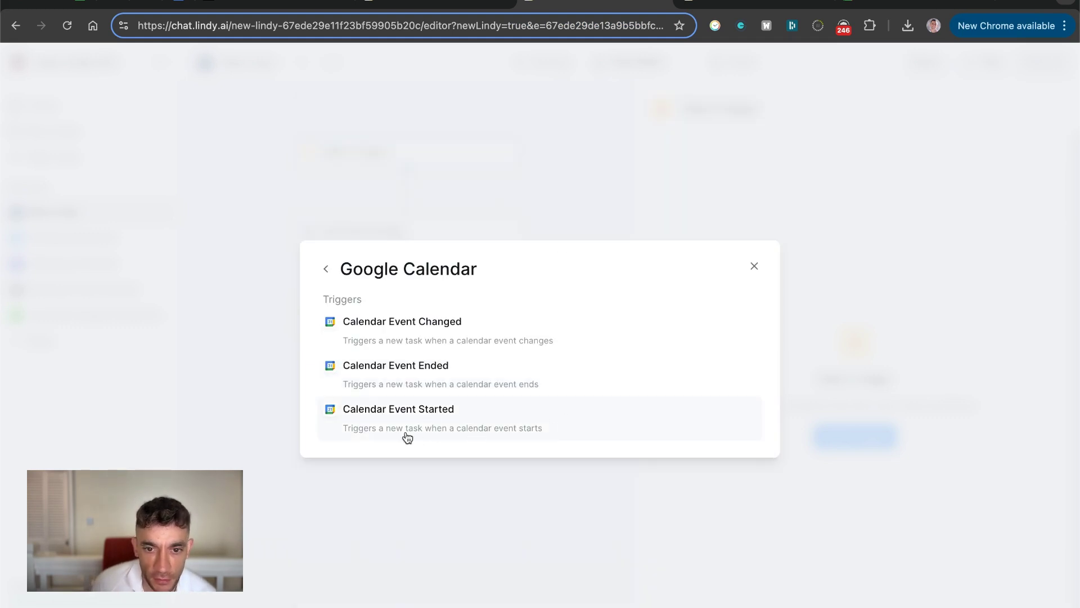
{"action": "left_click", "coordinate": [488, 437]}
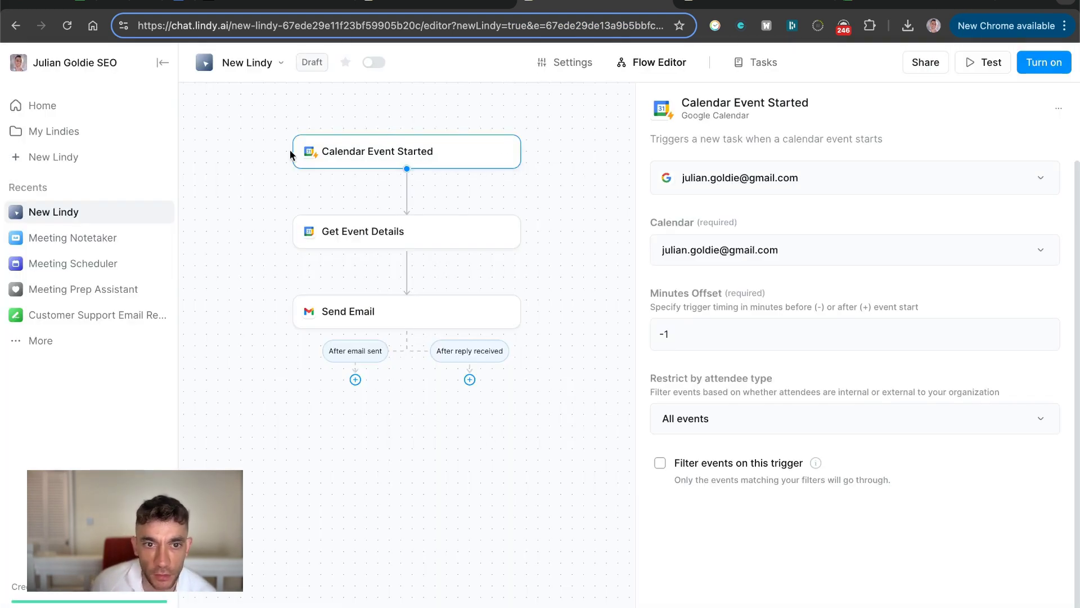
Step: Replace the flow's Calendar Event Started trigger with the Gmail Email Received trigger
{"action": "left_click", "coordinate": [382, 247]}
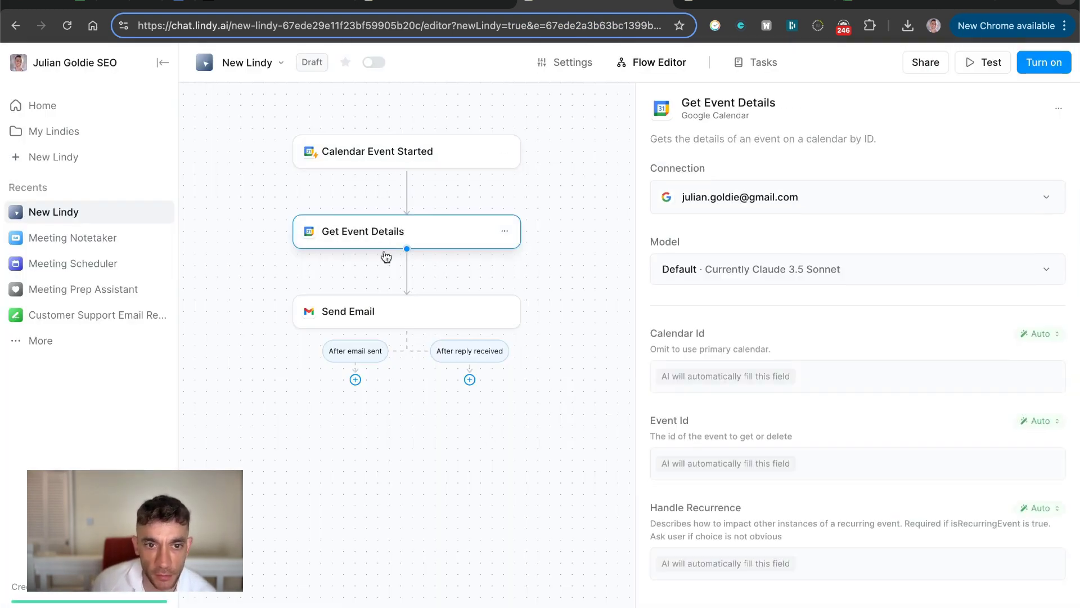
{"action": "left_click", "coordinate": [383, 313]}
{"action": "left_click", "coordinate": [392, 161]}
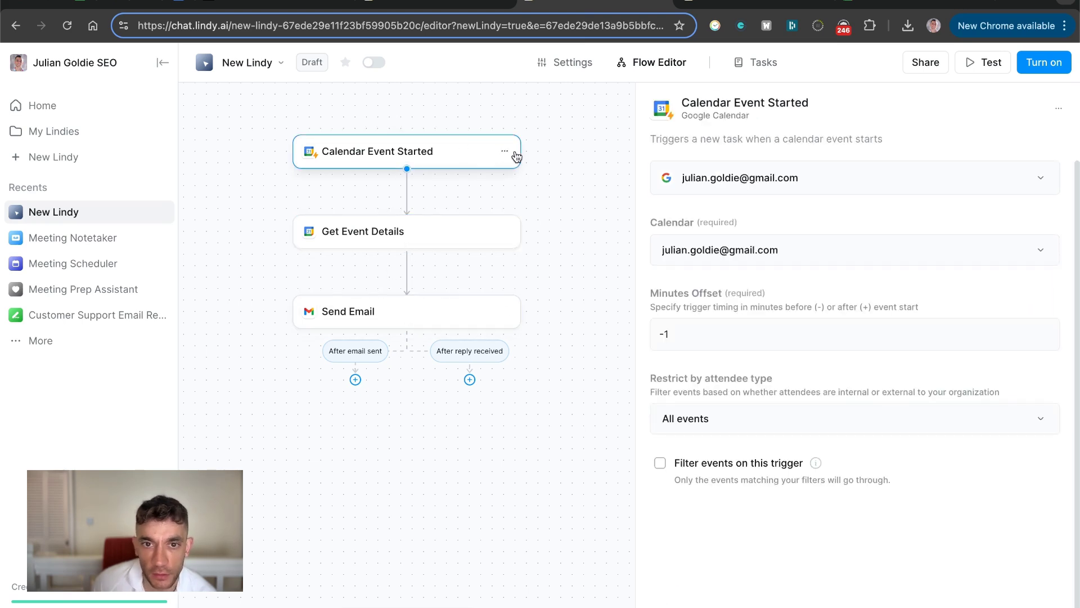
{"action": "left_click", "coordinate": [505, 152]}
{"action": "left_click", "coordinate": [565, 228]}
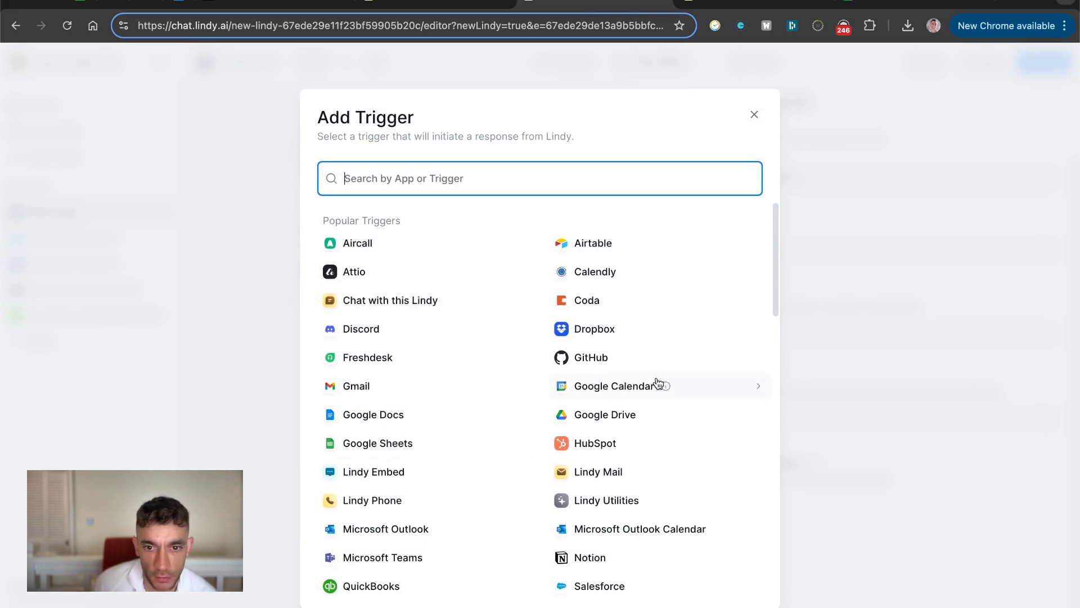
{"action": "left_click", "coordinate": [431, 387]}
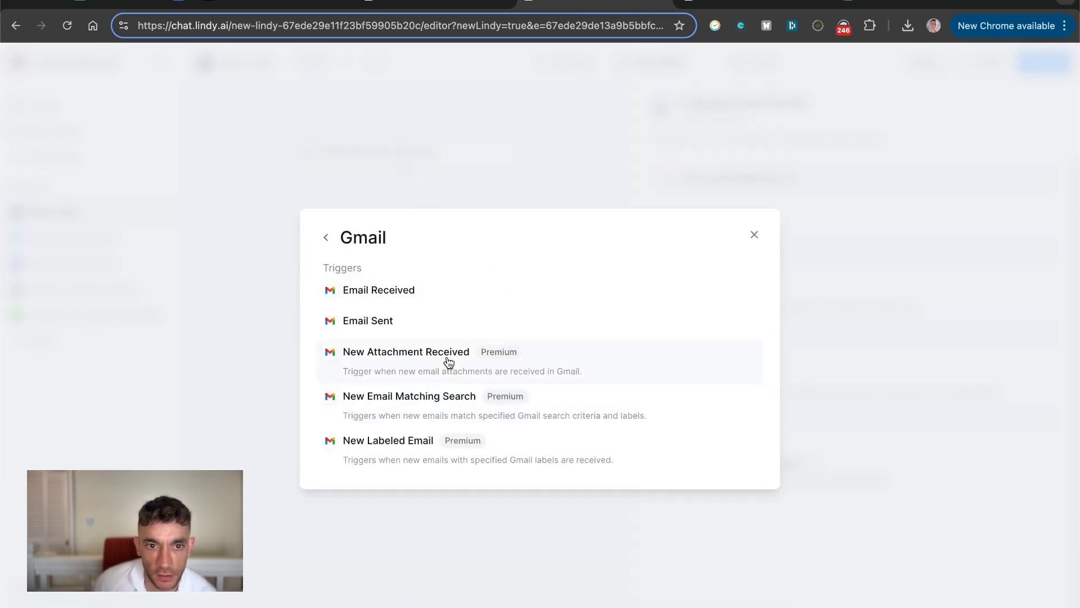
{"action": "left_click", "coordinate": [380, 299]}
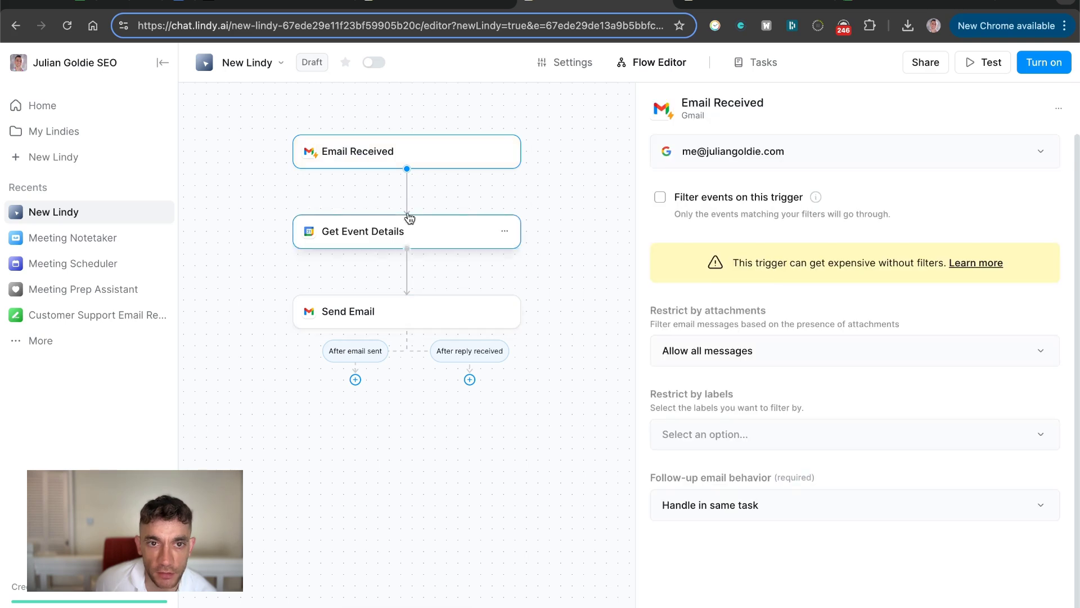
Step: Browse the available replacement actions for the Send Email step, including those of Web browser, without choosing one
{"action": "left_click", "coordinate": [397, 252]}
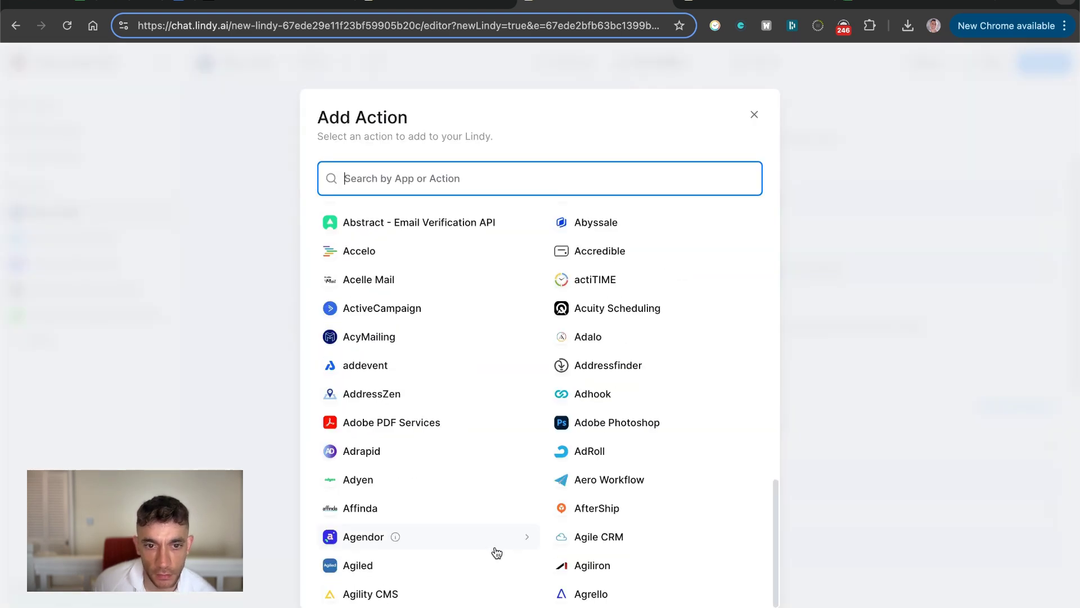
{"action": "scroll", "coordinate": [388, 349], "scroll_direction": "up", "scroll_amount": 3}
{"action": "scroll", "coordinate": [396, 354], "scroll_direction": "up", "scroll_amount": 10}
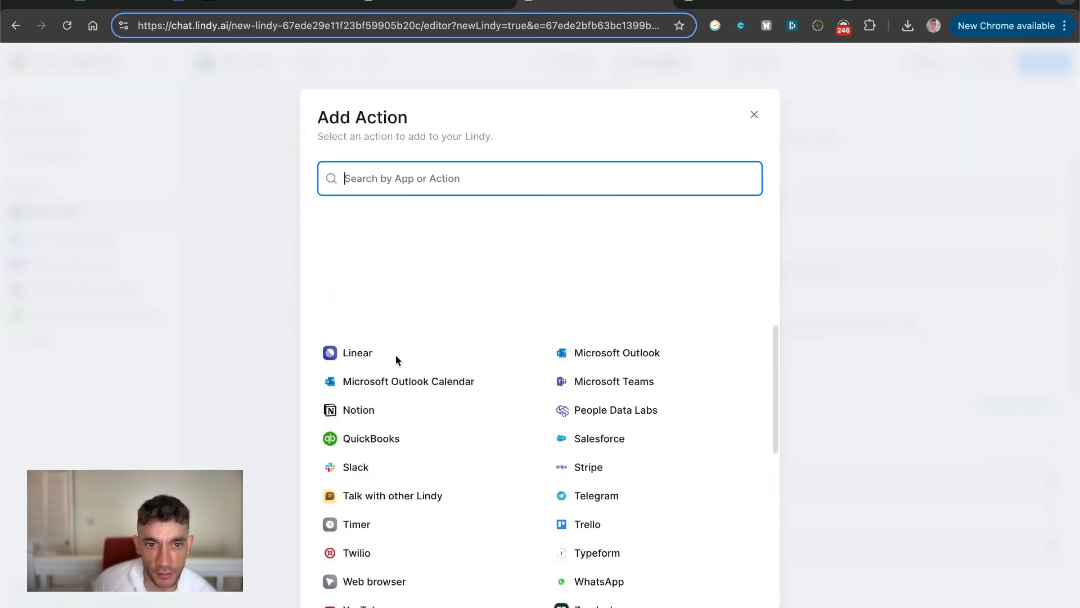
{"action": "scroll", "coordinate": [444, 413], "scroll_direction": "down", "scroll_amount": 5}
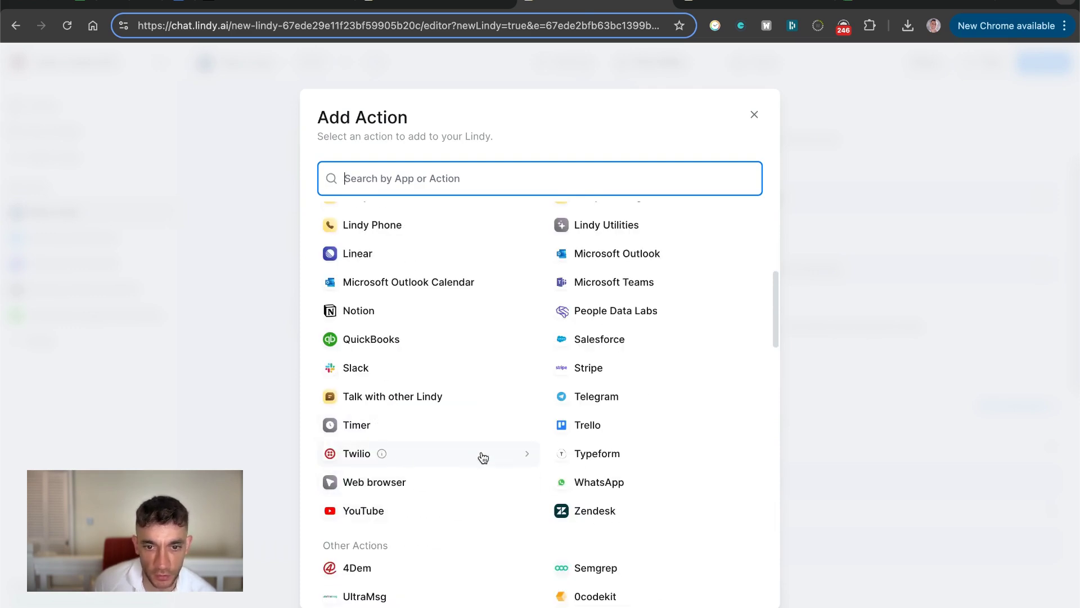
{"action": "left_click", "coordinate": [458, 490]}
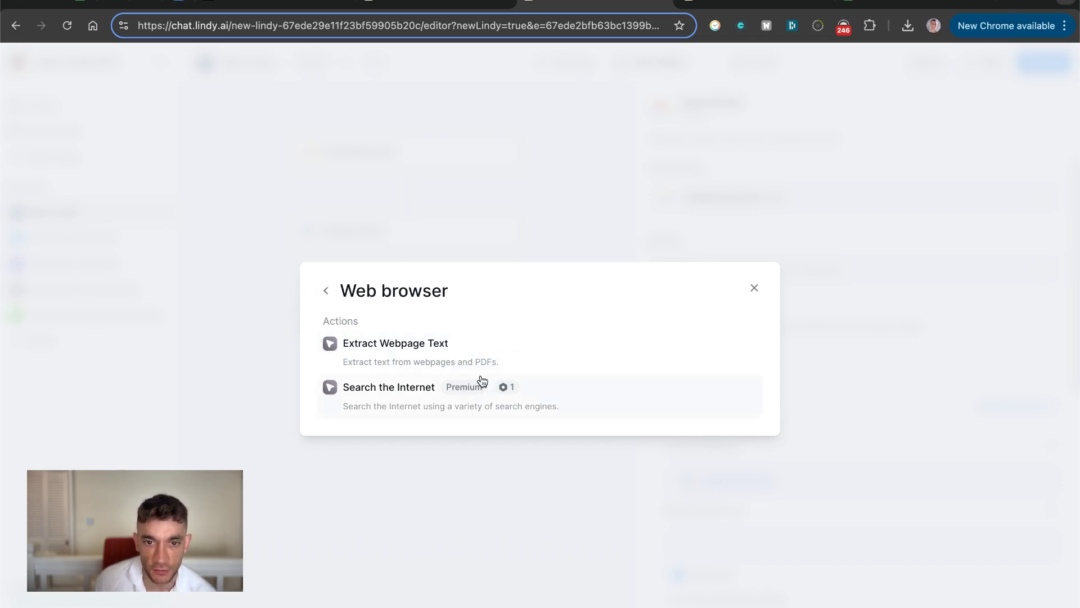
{"action": "key", "text": "Escape"}
{"action": "left_click", "coordinate": [751, 115]}
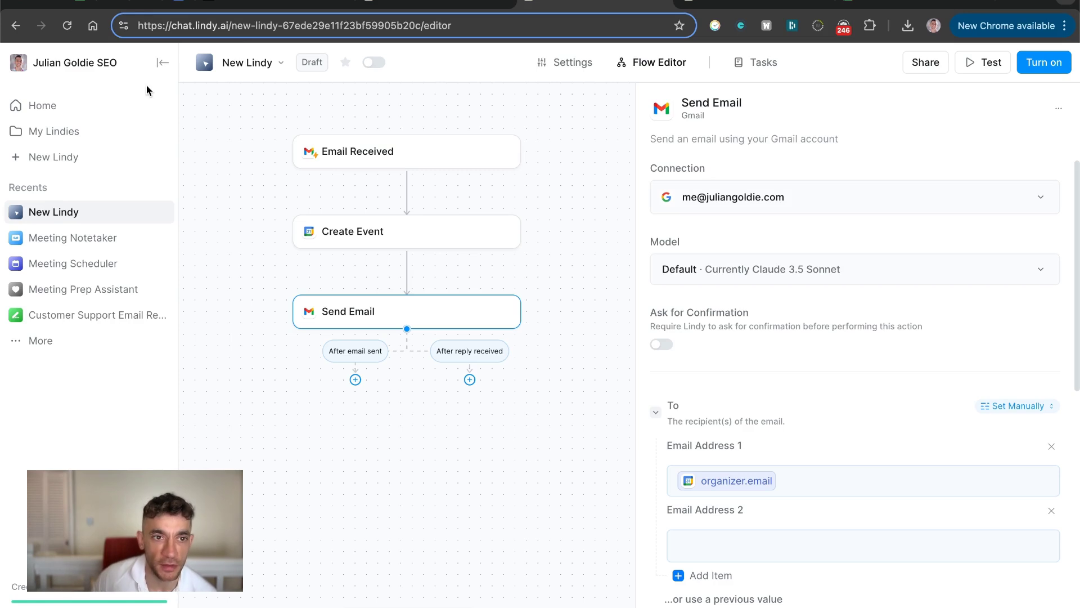
Step: Reduce the flow to the Email Received trigger followed directly by a Send Reply action, and open the trigger's settings
{"action": "left_click", "coordinate": [505, 150]}
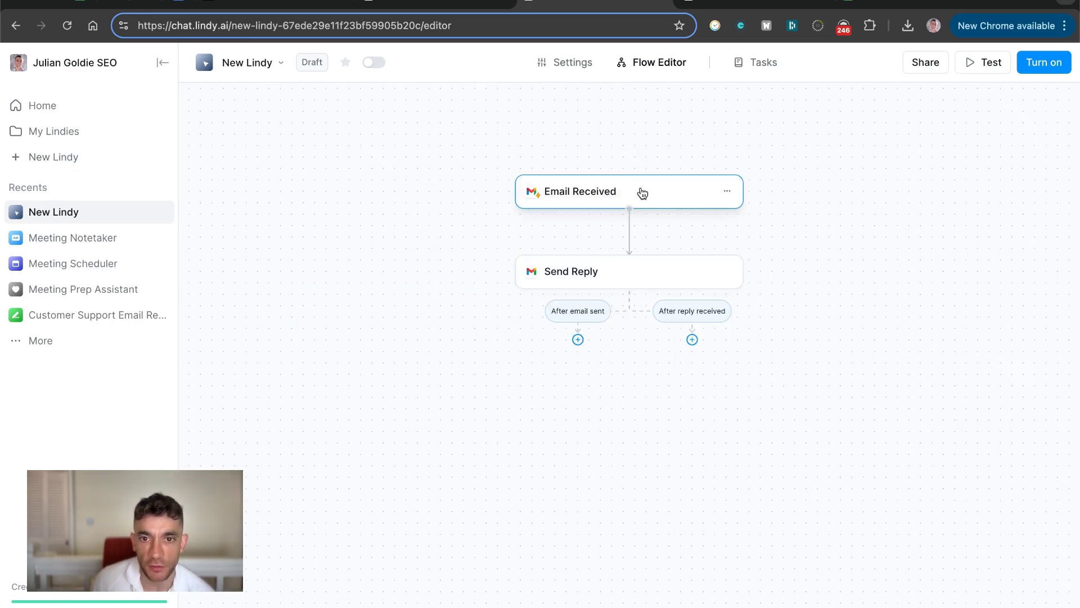
{"action": "left_click", "coordinate": [642, 193]}
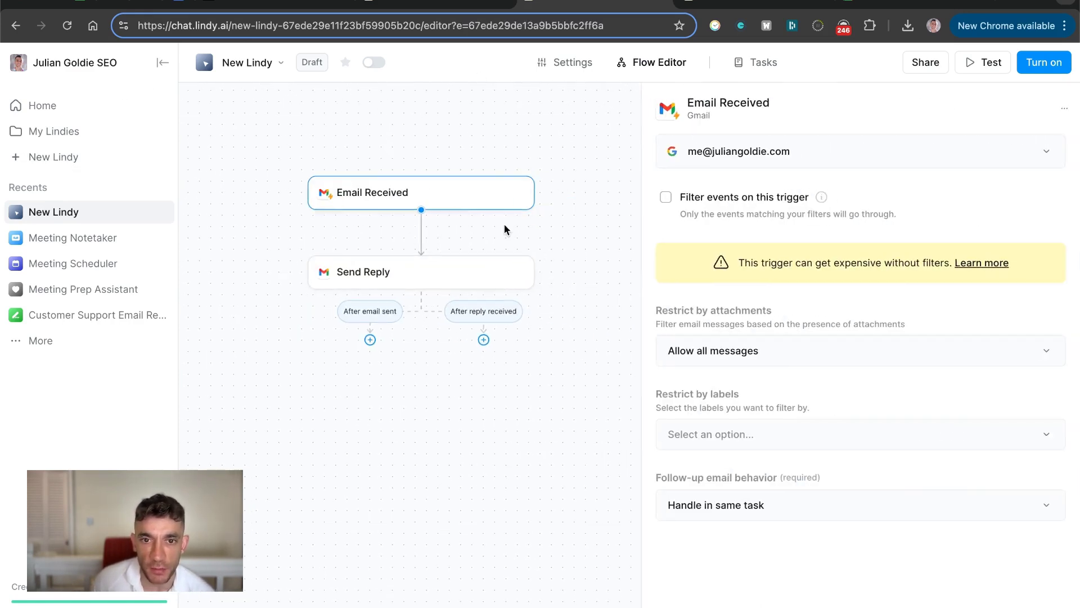
Step: Examine the Send Reply settings and the Email Received trigger's event filter and attachment restriction options
{"action": "left_click", "coordinate": [346, 271]}
{"action": "scroll", "coordinate": [760, 485], "scroll_direction": "down", "scroll_amount": 7}
{"action": "scroll", "coordinate": [764, 306], "scroll_direction": "up", "scroll_amount": 7}
{"action": "left_click", "coordinate": [371, 192]}
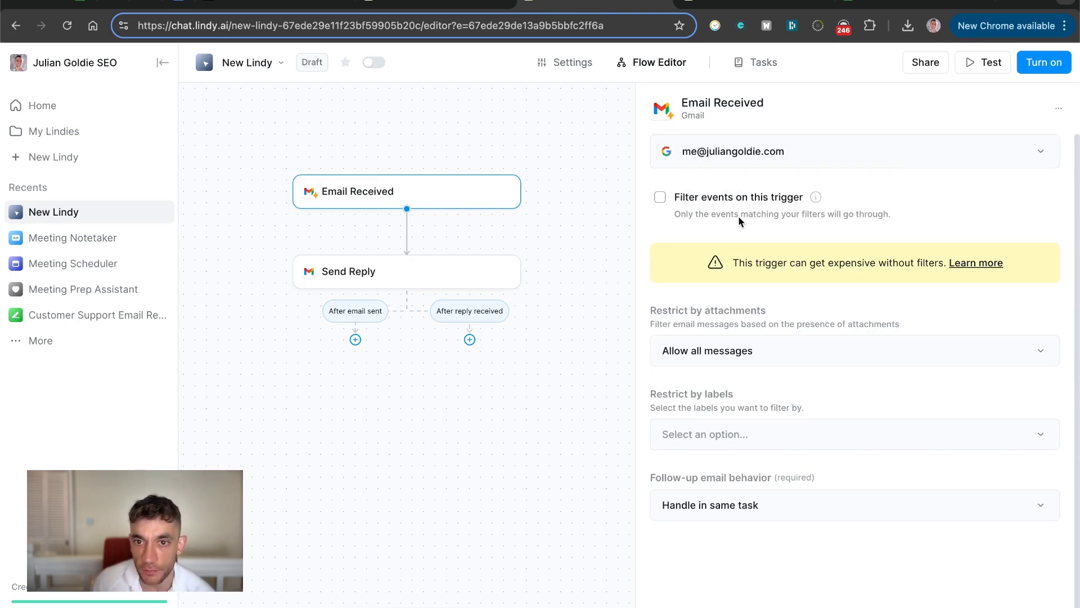
{"action": "left_click", "coordinate": [700, 195]}
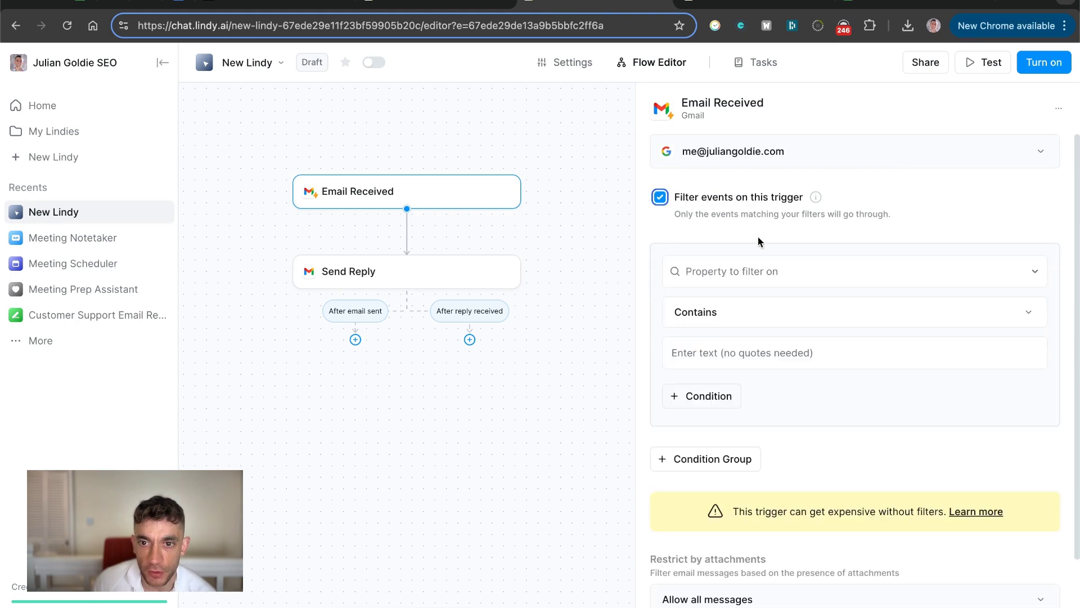
{"action": "left_click", "coordinate": [696, 196]}
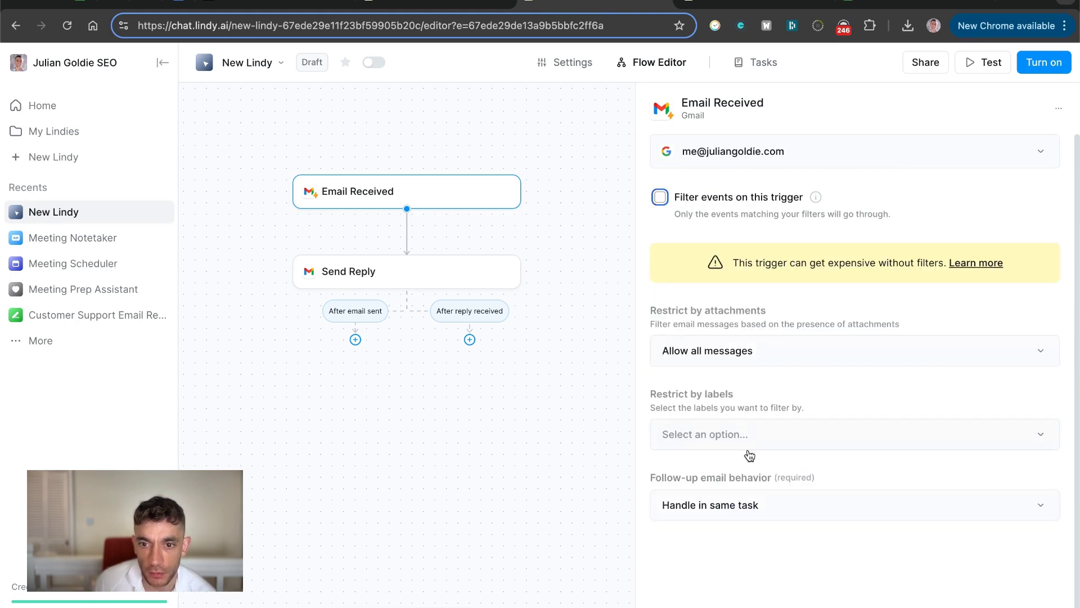
{"action": "left_click", "coordinate": [729, 347]}
{"action": "left_click", "coordinate": [733, 593]}
Step: Check the Send Reply action's body, recipient, signature and draft settings, and turn on the agent
{"action": "left_click", "coordinate": [399, 265]}
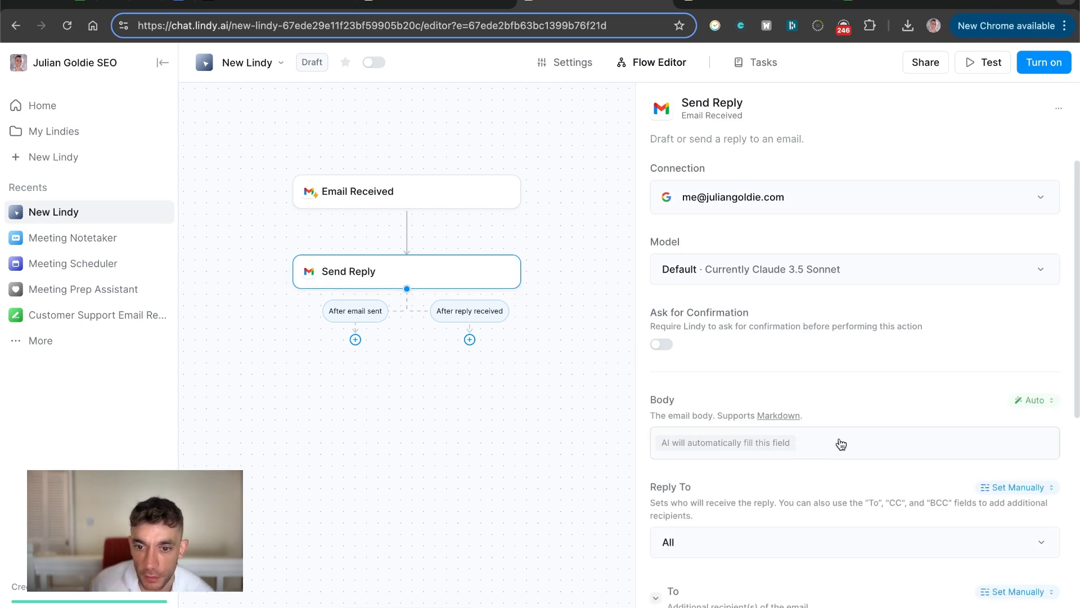
{"action": "scroll", "coordinate": [841, 444], "scroll_direction": "down", "scroll_amount": 8}
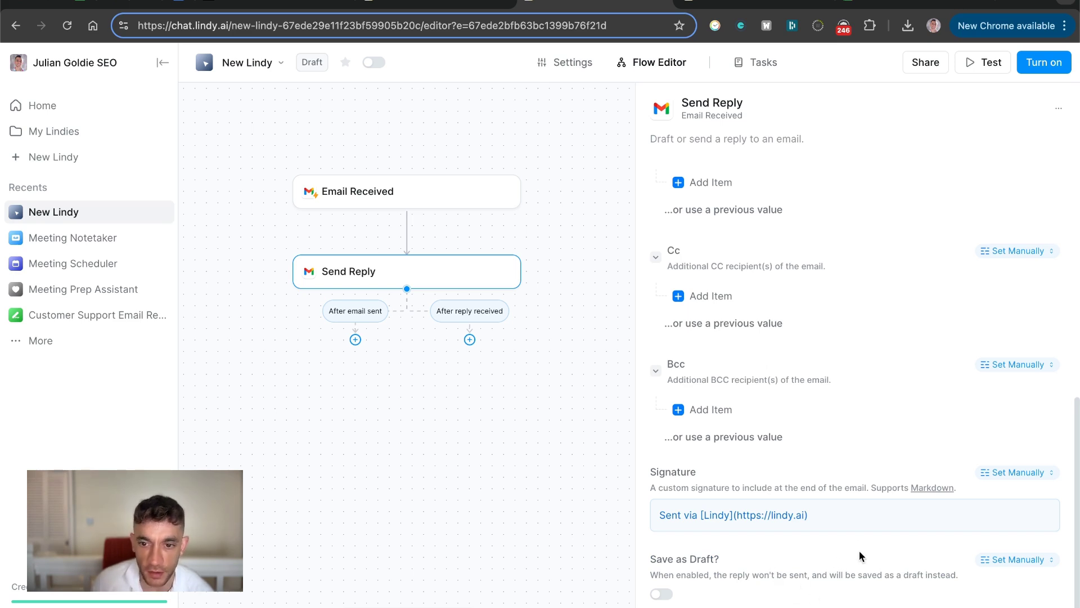
{"action": "scroll", "coordinate": [859, 555], "scroll_direction": "up", "scroll_amount": 2}
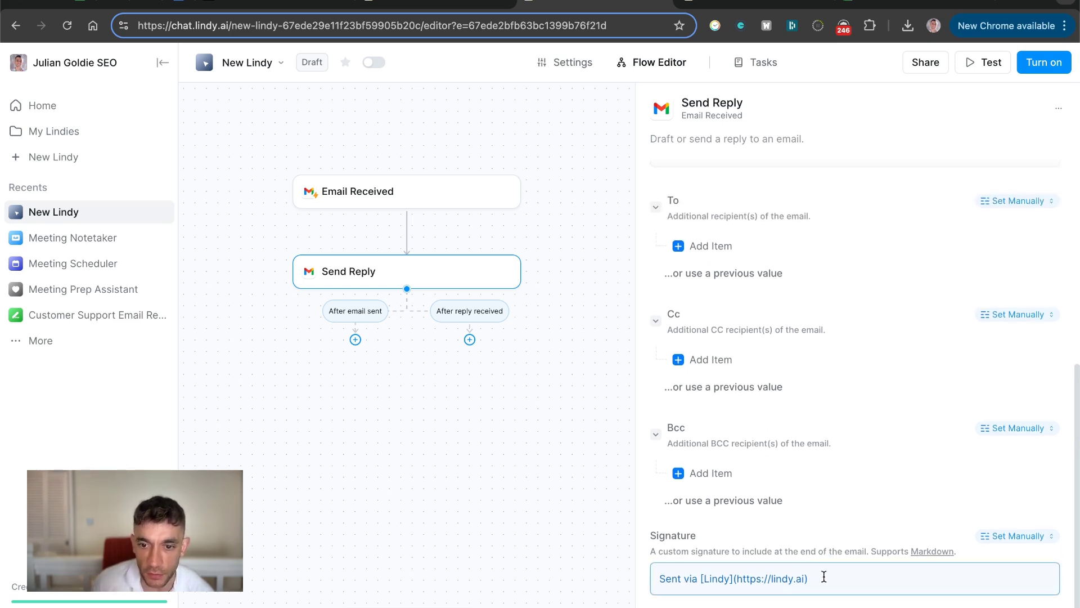
{"action": "scroll", "coordinate": [826, 514], "scroll_direction": "up", "scroll_amount": 1}
{"action": "scroll", "coordinate": [824, 510], "scroll_direction": "up", "scroll_amount": 10}
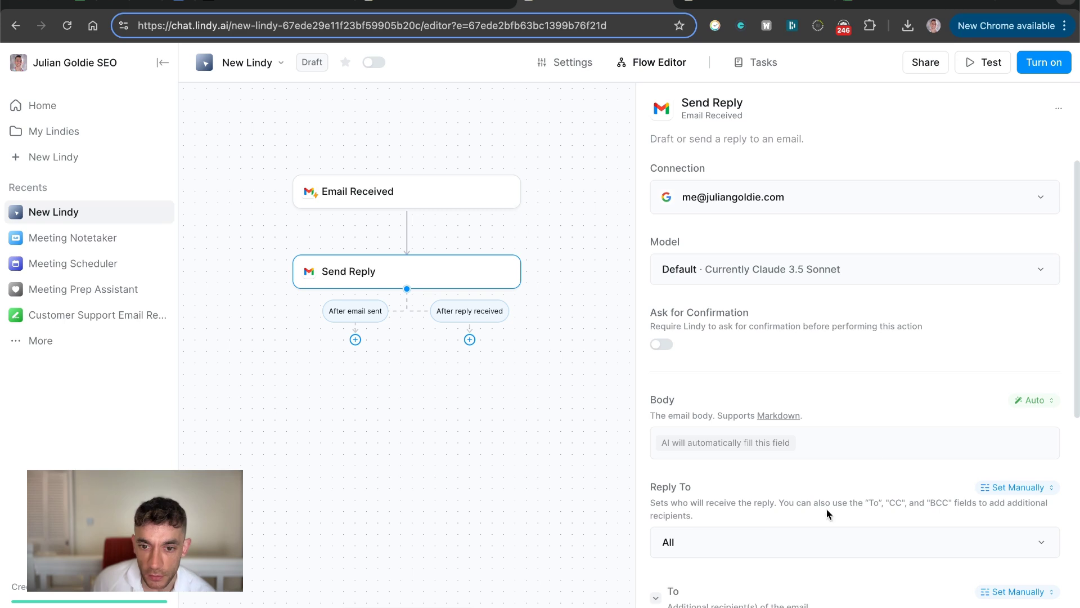
{"action": "left_click", "coordinate": [1027, 69]}
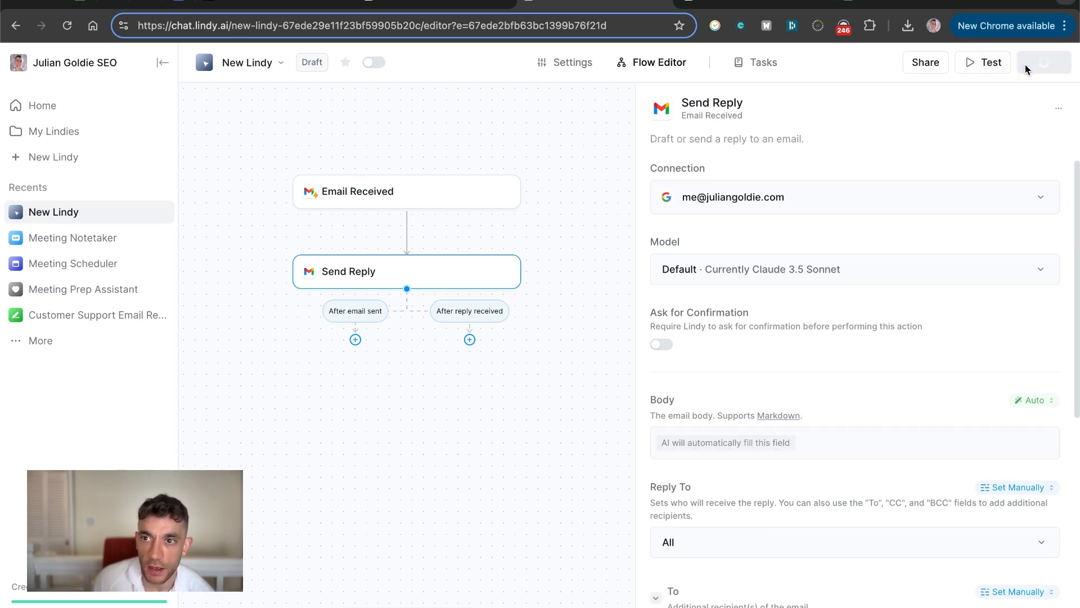
Step: Open the Gmail inbox at gmail.com in a new browser tab
{"action": "key", "text": "ctrl+t"}
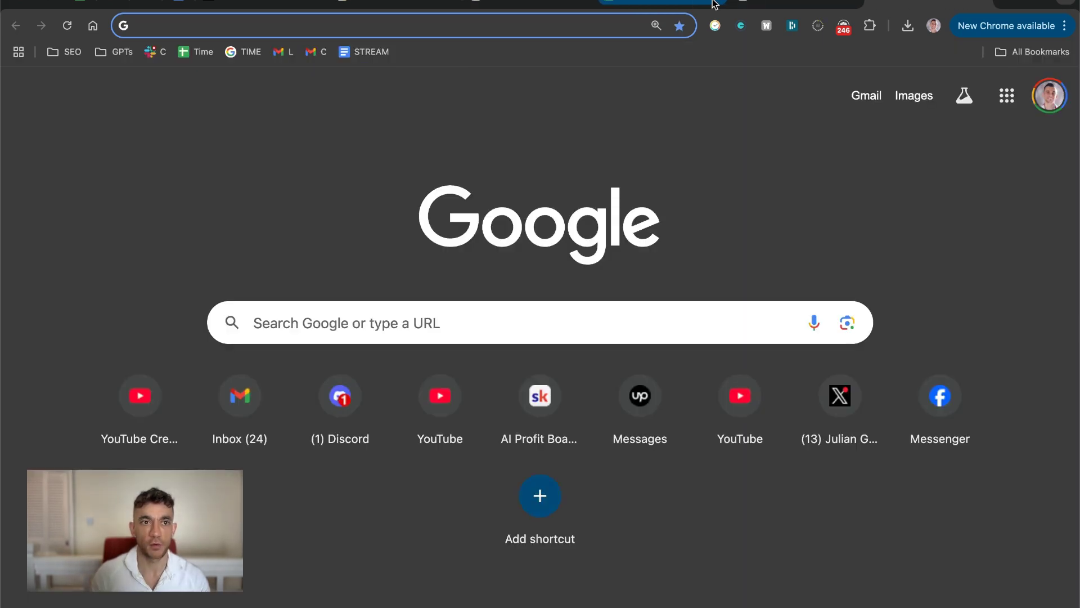
{"action": "type", "text": "gmail.com"}
{"action": "key", "text": "Return"}
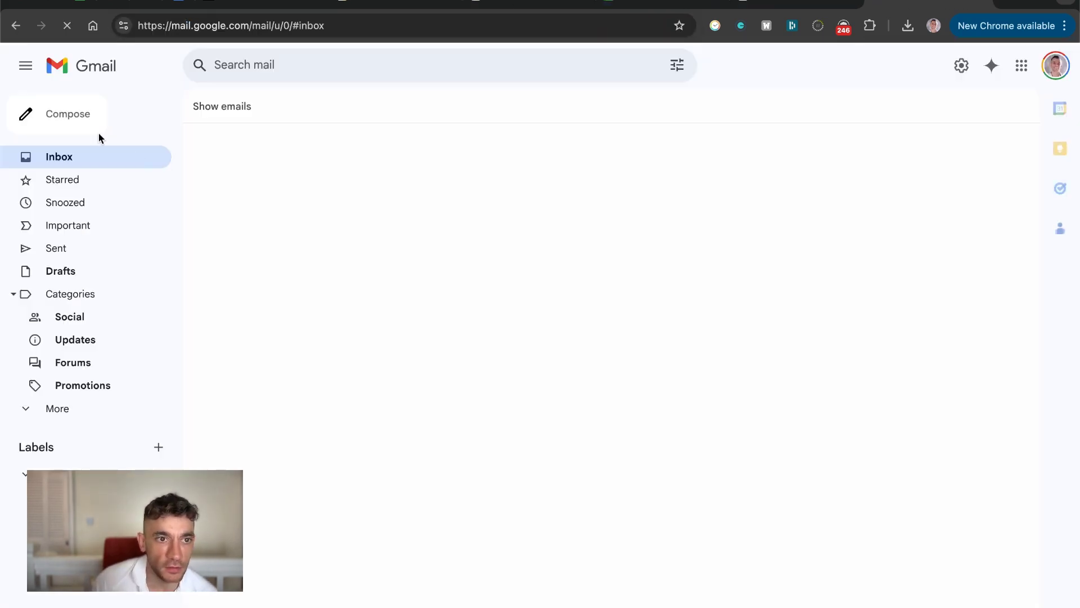
Step: Email the connected address with subject "are we still on for today?" and body "Just checking you can still make the call today?", and return to Lindy
{"action": "left_click", "coordinate": [80, 110]}
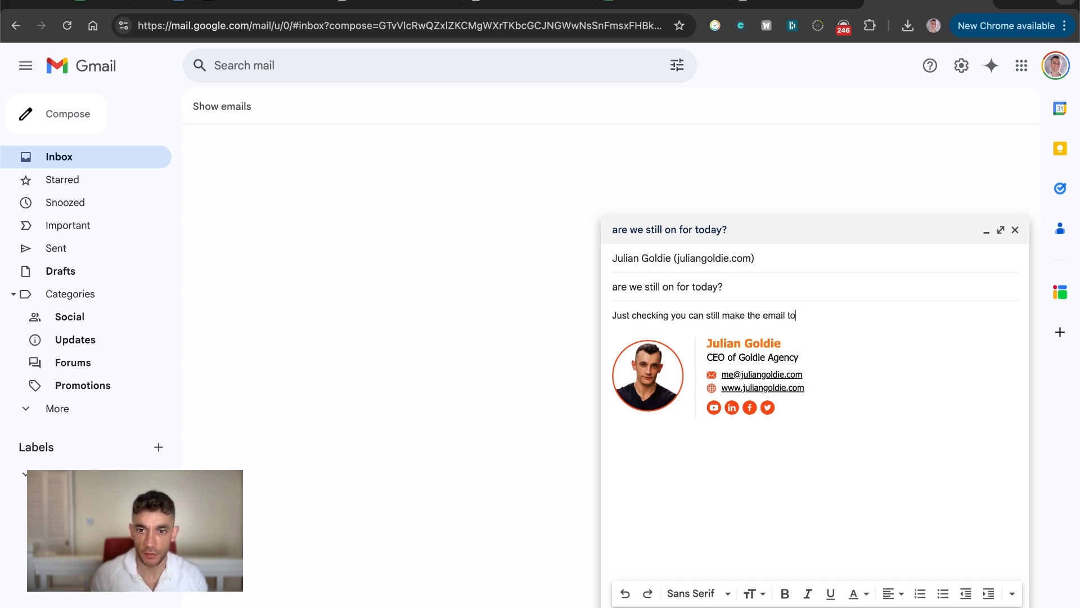
{"action": "type", "text": "all today?"}
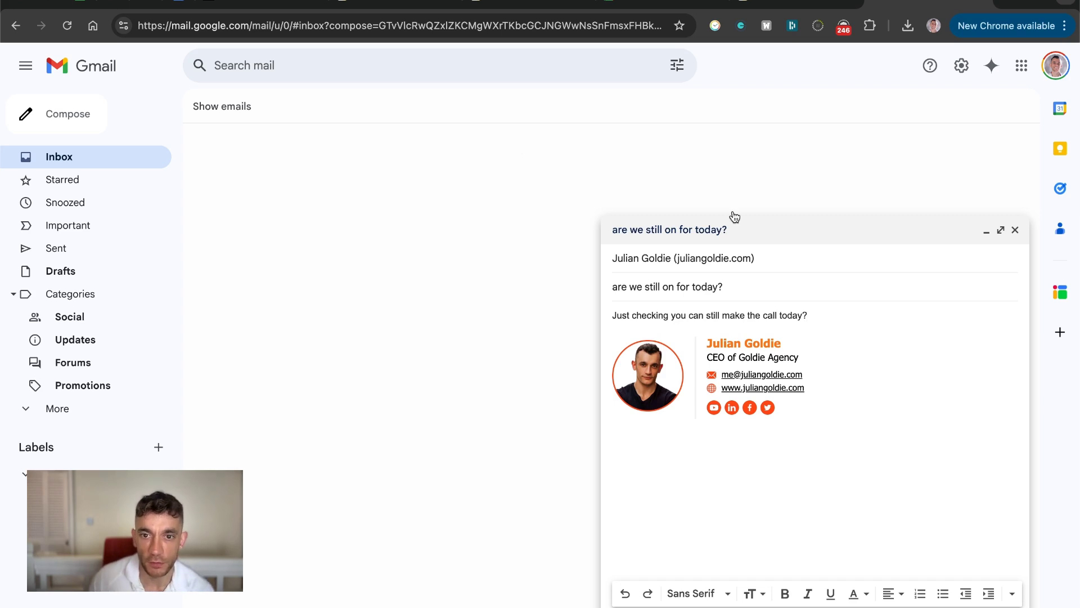
{"action": "left_click", "coordinate": [722, 258]}
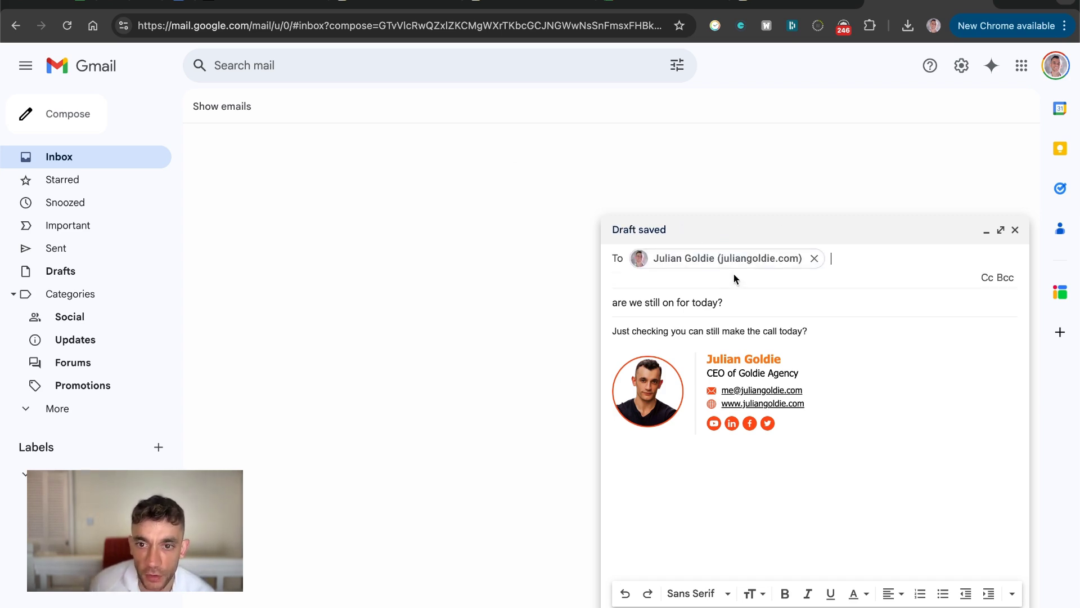
{"action": "left_click", "coordinate": [755, 300]}
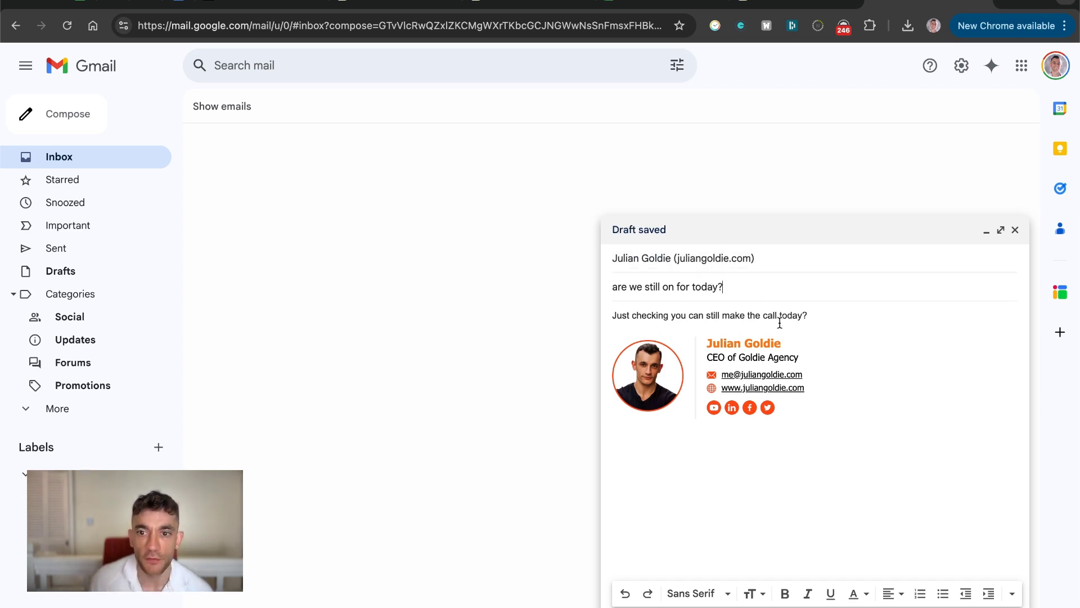
{"action": "left_click", "coordinate": [775, 318]}
{"action": "key", "text": "super+Return"}
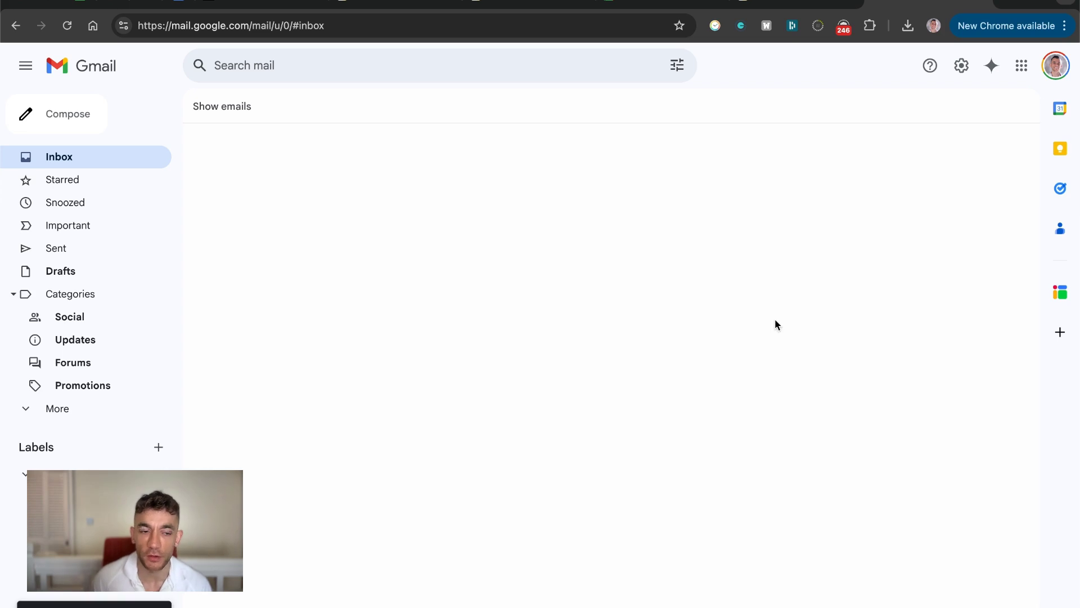
{"action": "left_click", "coordinate": [230, 588]}
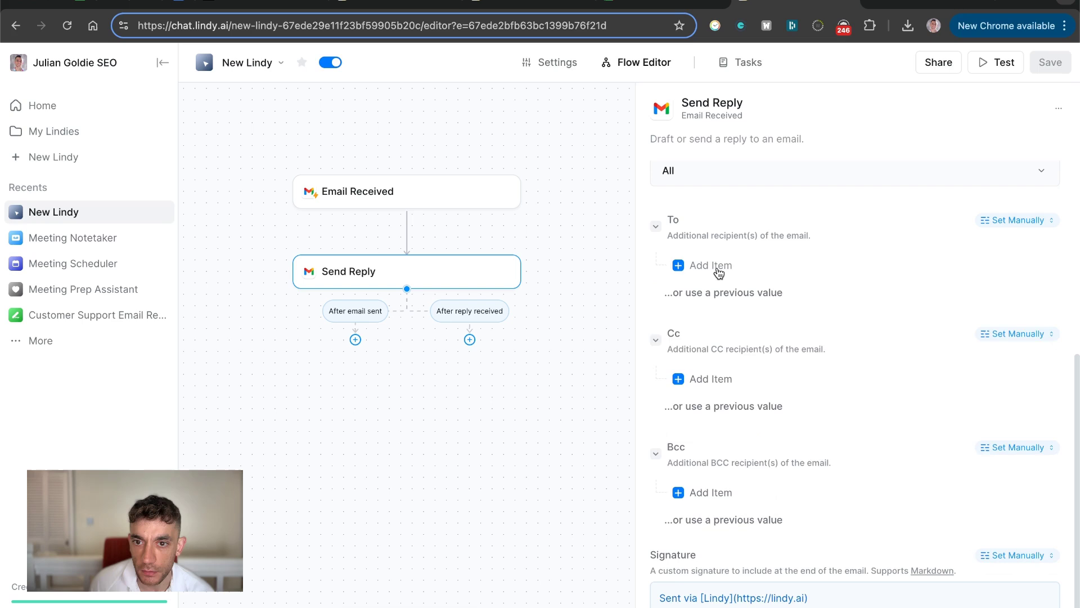
Step: Add the trigger's email.from value as an additional To recipient of the Send Reply action and save the agent
{"action": "left_click", "coordinate": [699, 263]}
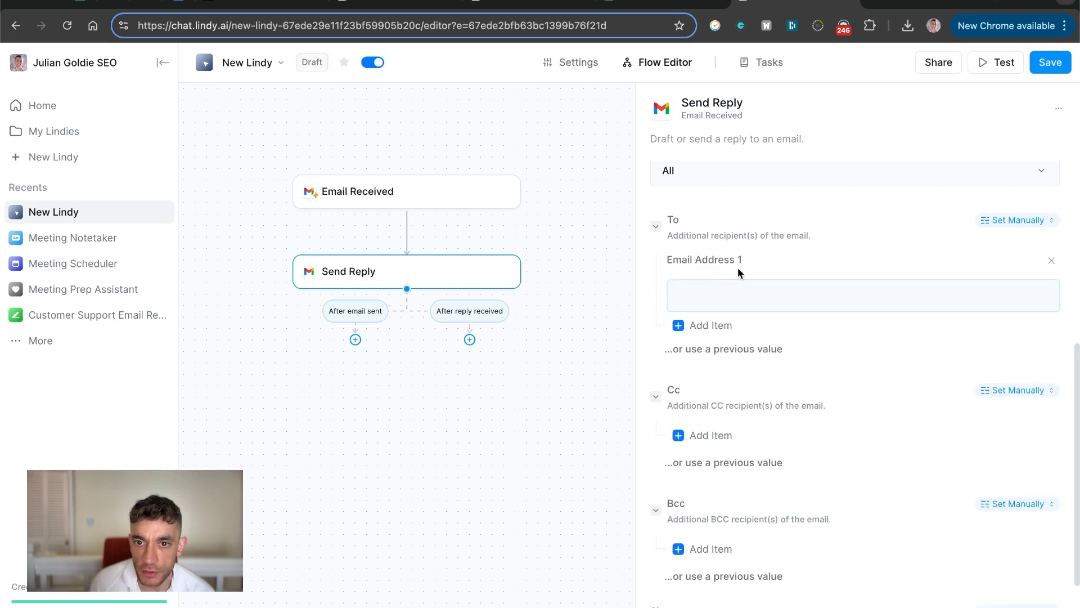
{"action": "left_click", "coordinate": [779, 302]}
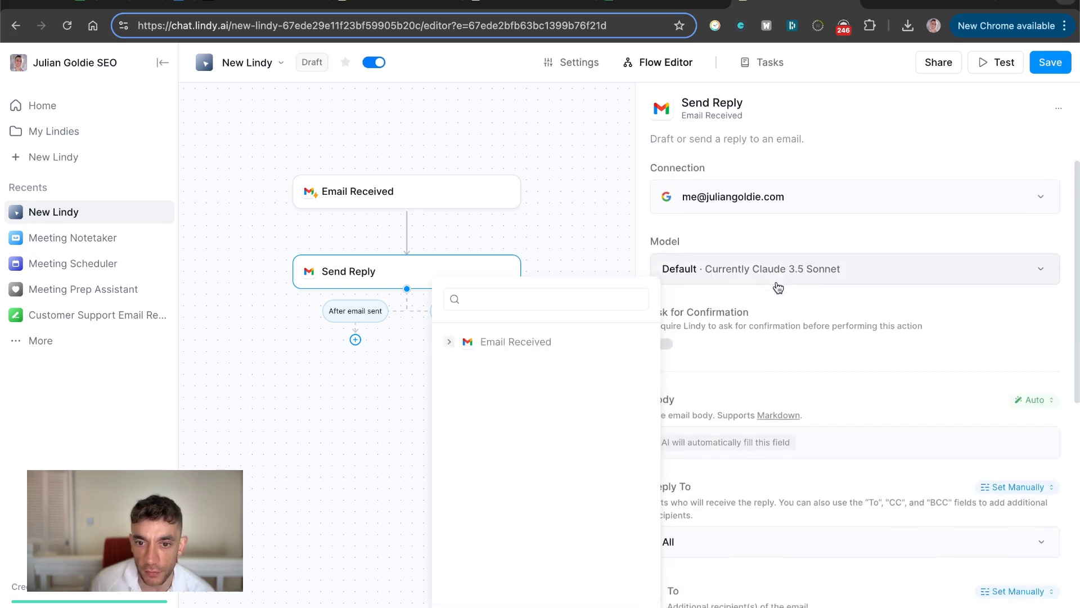
{"action": "left_click", "coordinate": [527, 348]}
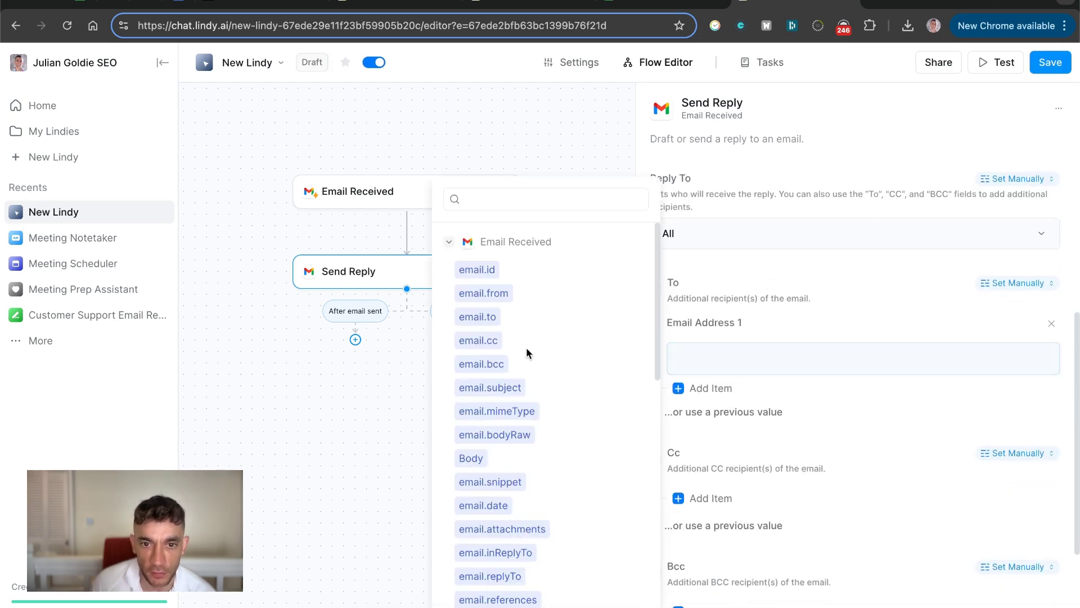
{"action": "left_click", "coordinate": [484, 293]}
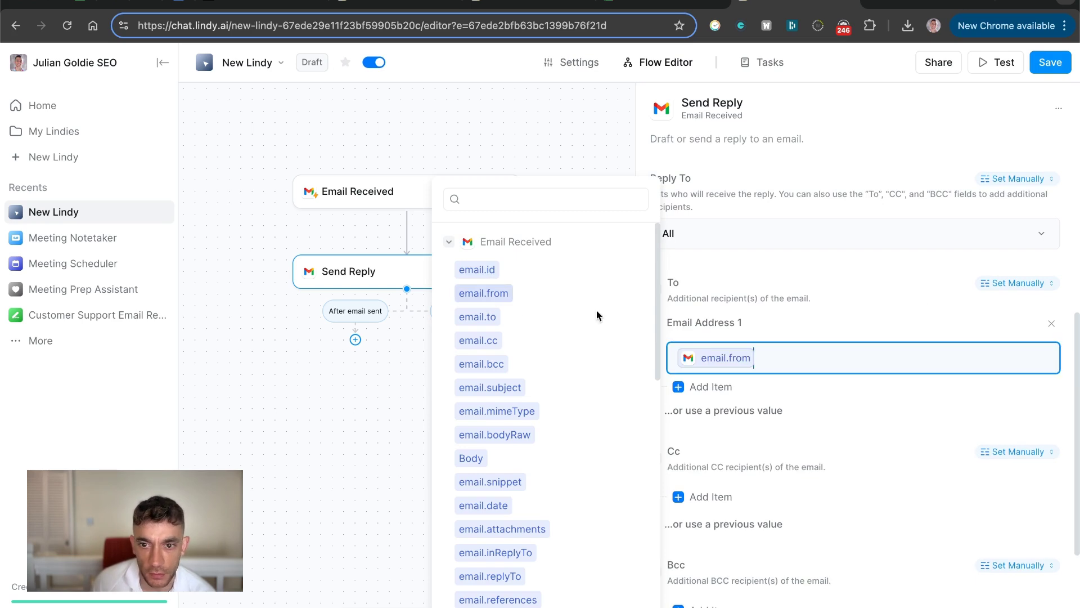
{"action": "left_click", "coordinate": [911, 315]}
{"action": "left_click", "coordinate": [1061, 58]}
{"action": "scroll", "coordinate": [892, 316], "scroll_direction": "down", "scroll_amount": 4}
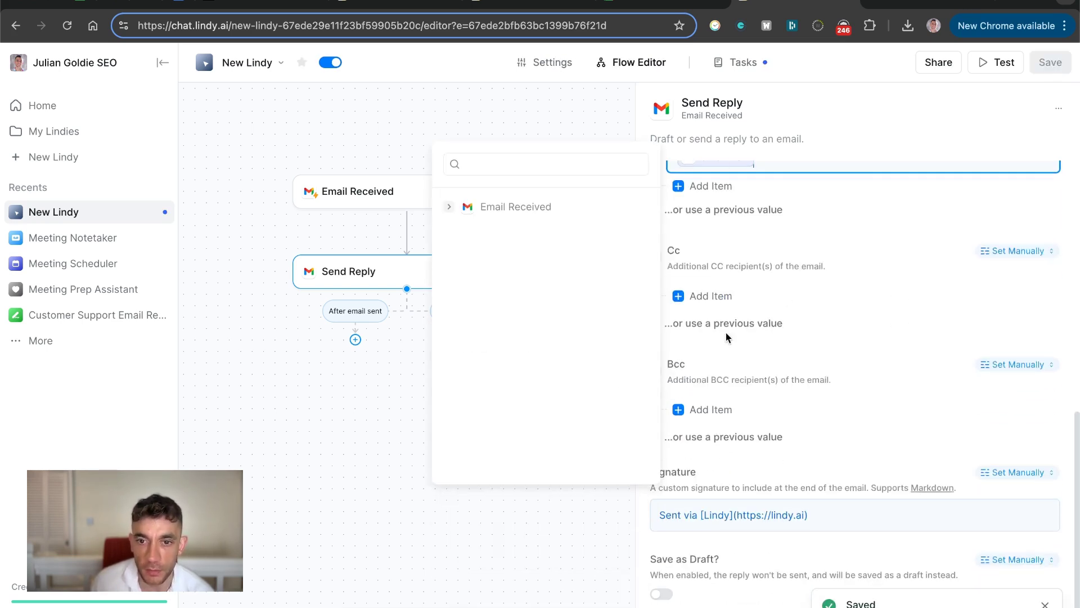
{"action": "left_click", "coordinate": [829, 448]}
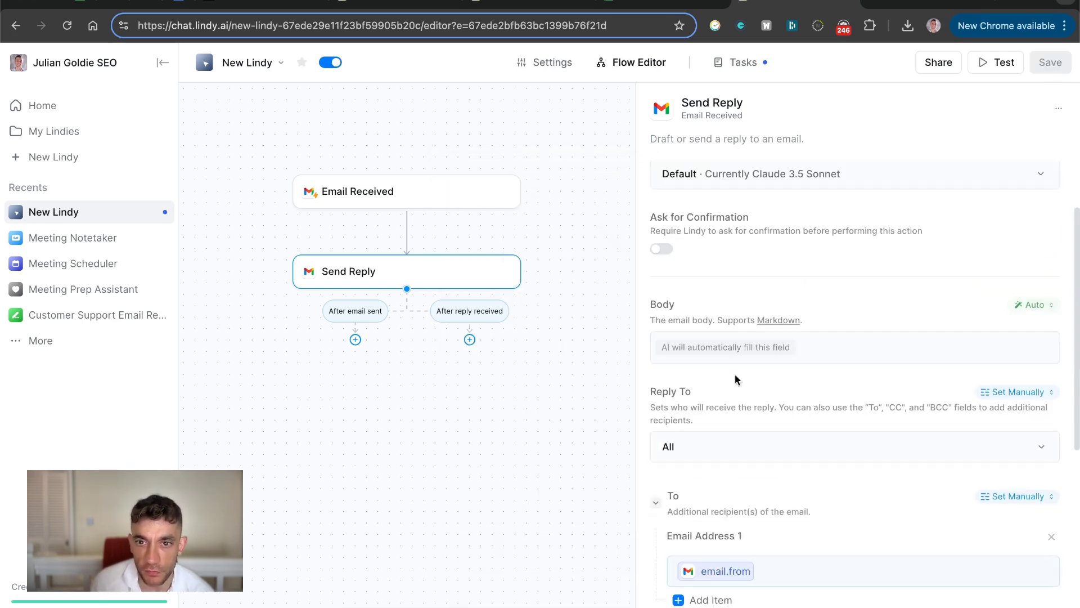
Step: Switch to Gmail and read the agent's reply in the "are we still on for today?" thread
{"action": "left_click", "coordinate": [919, 5]}
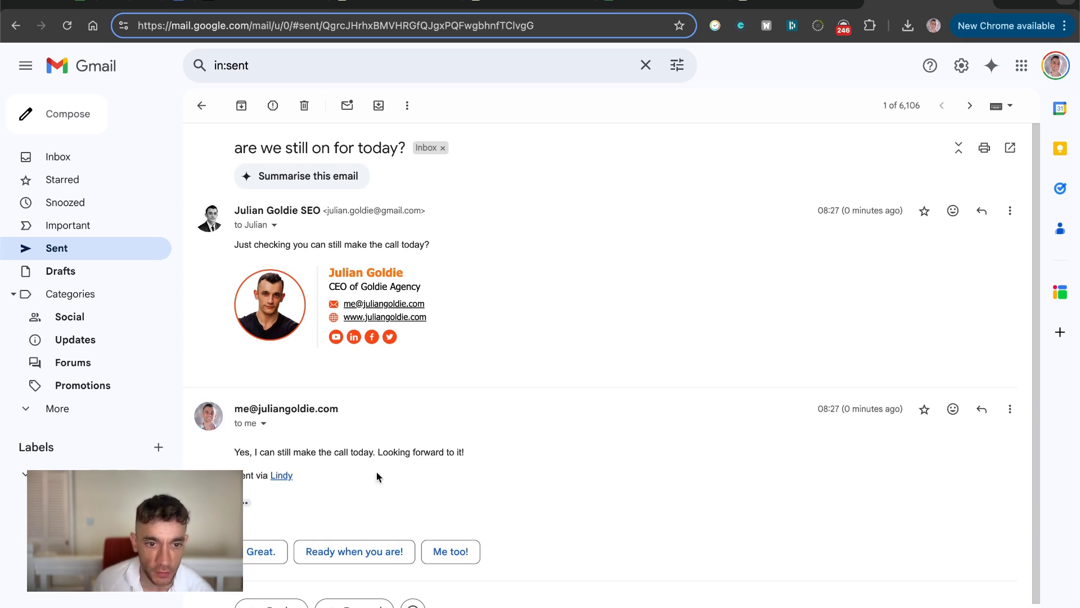
{"action": "left_click_drag", "start_coordinate": [236, 243], "coordinate": [526, 494]}
{"action": "left_click", "coordinate": [546, 499]}
Step: Switch to the connected Gmail account and open the "are we still on for today?" reply among its sent emails
{"action": "left_click", "coordinate": [1056, 65]}
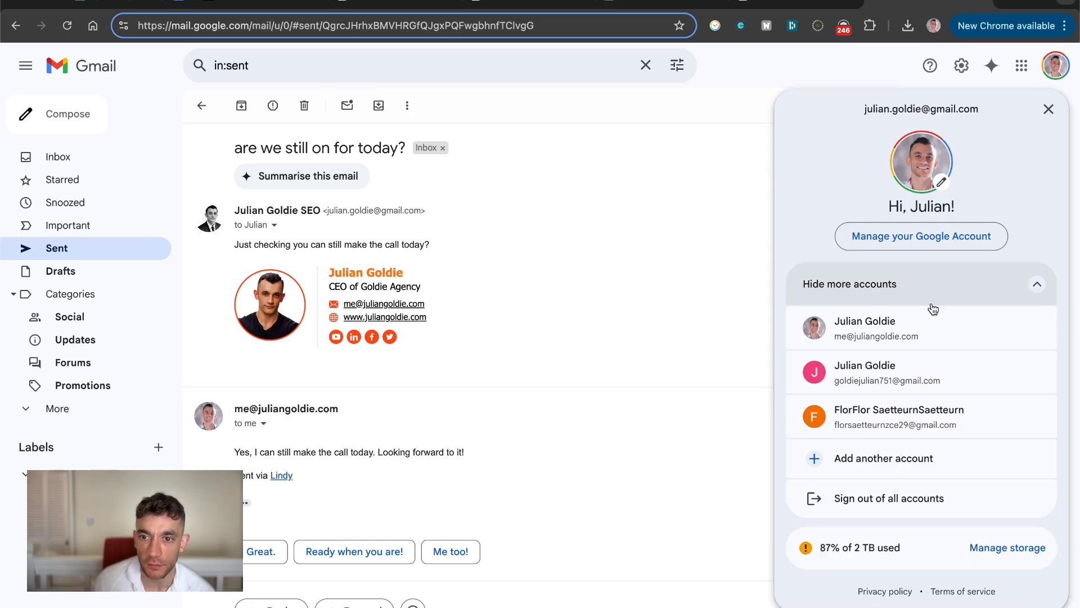
{"action": "left_click", "coordinate": [931, 318]}
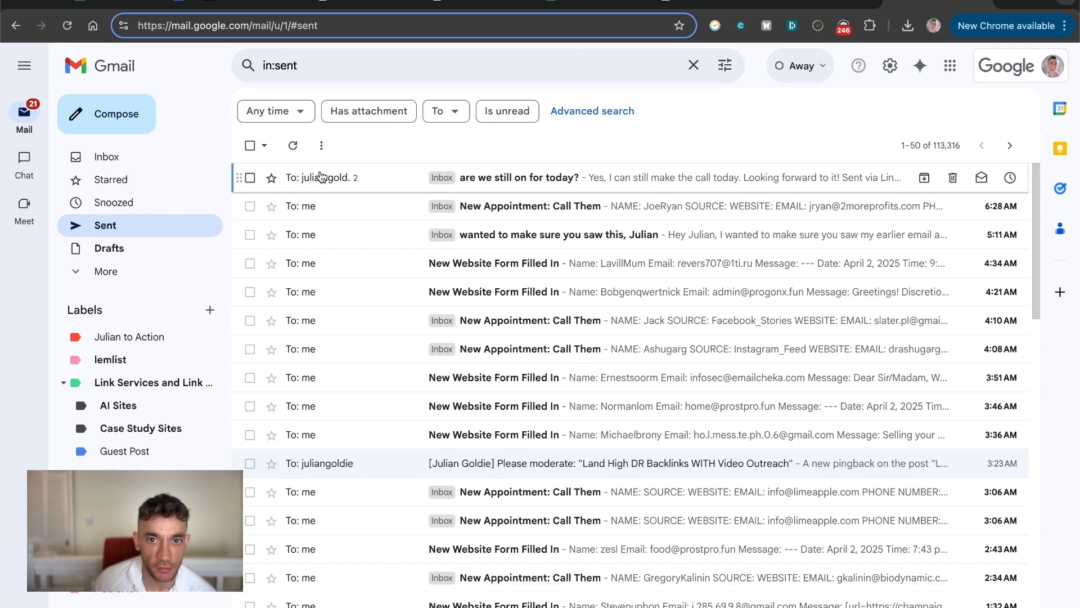
{"action": "left_click", "coordinate": [318, 176]}
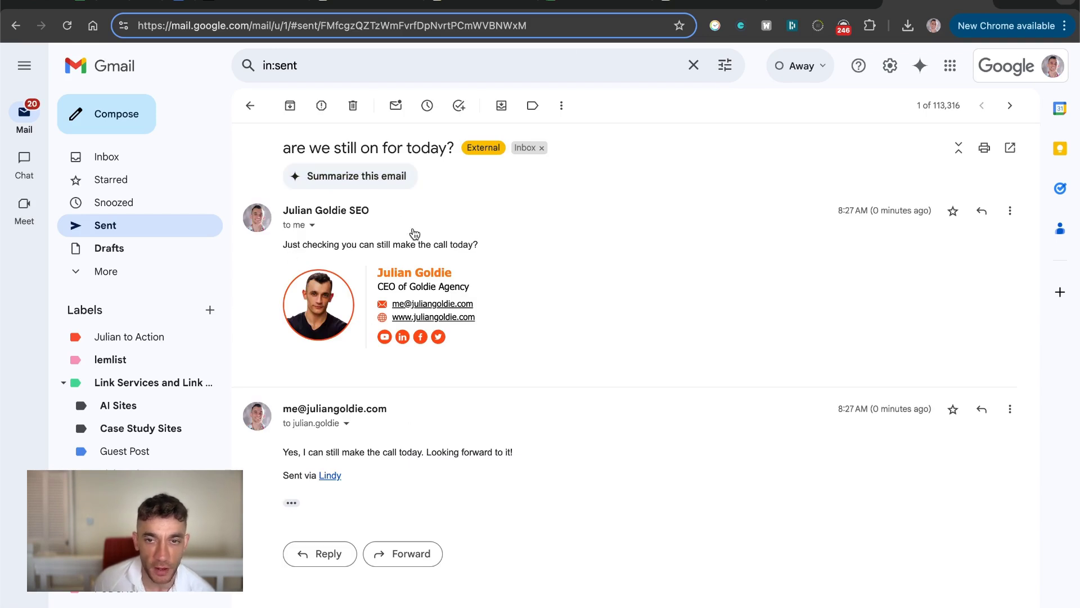
Step: Return to Lindy, enable Save as Draft for the Send Reply action, save the agent and review both flow steps
{"action": "left_click", "coordinate": [709, 3]}
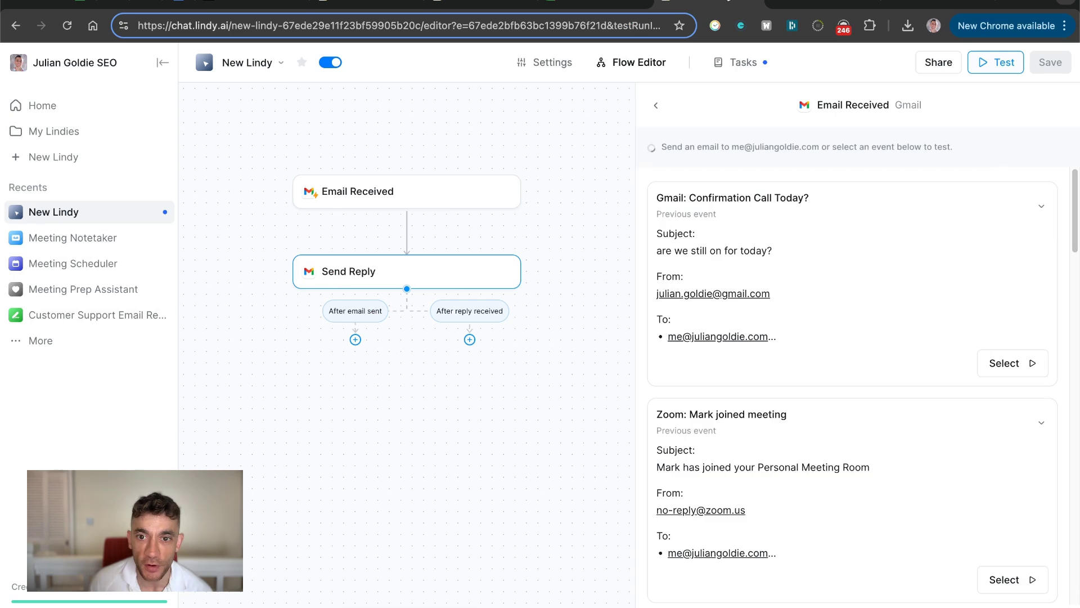
{"action": "left_click", "coordinate": [374, 206]}
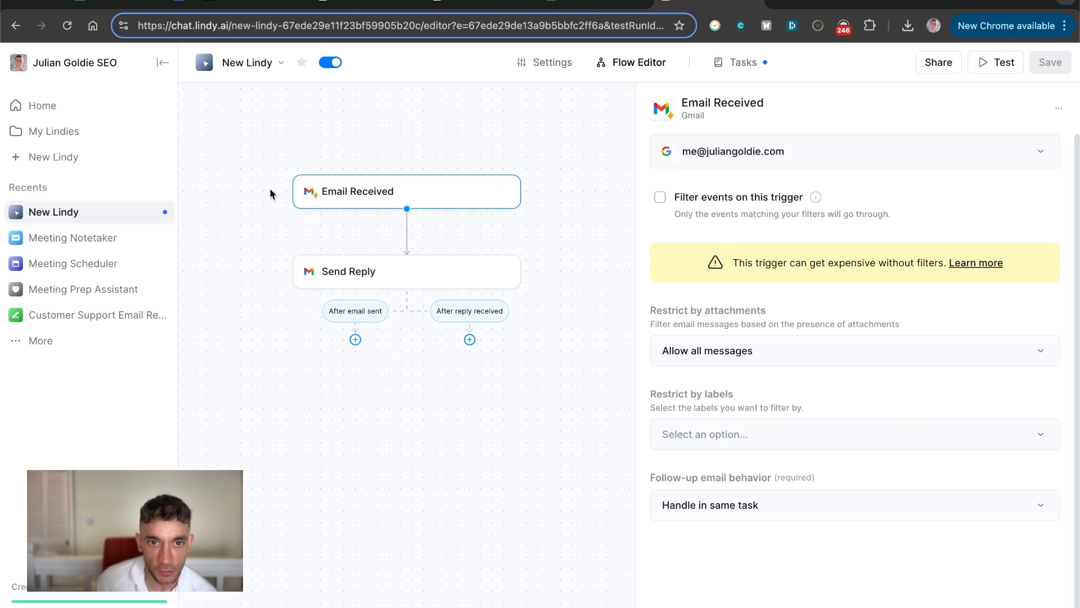
{"action": "left_click", "coordinate": [328, 270]}
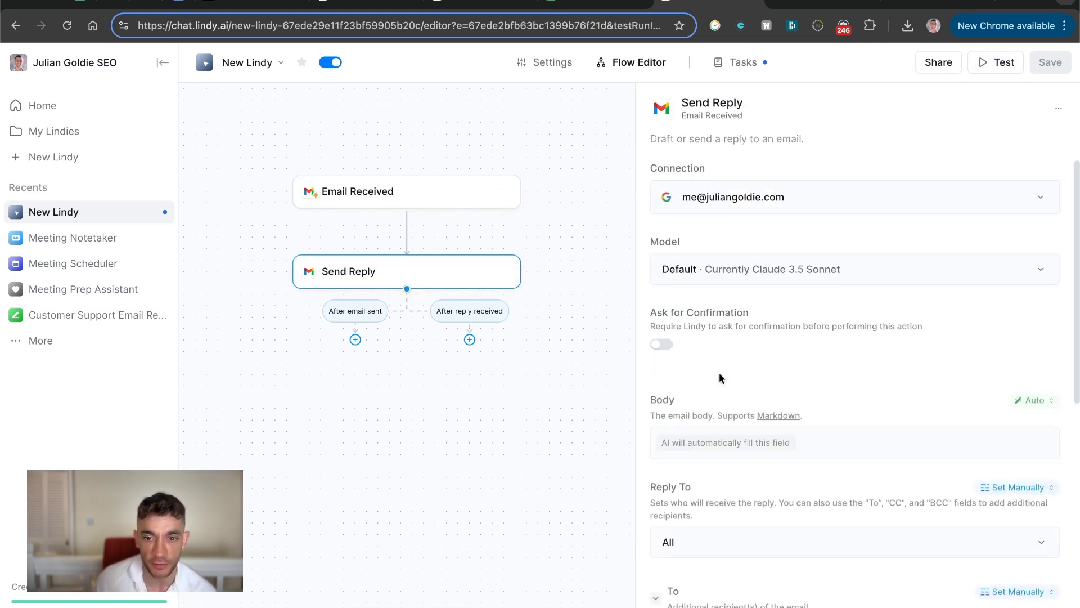
{"action": "scroll", "coordinate": [872, 387], "scroll_direction": "down", "scroll_amount": 7}
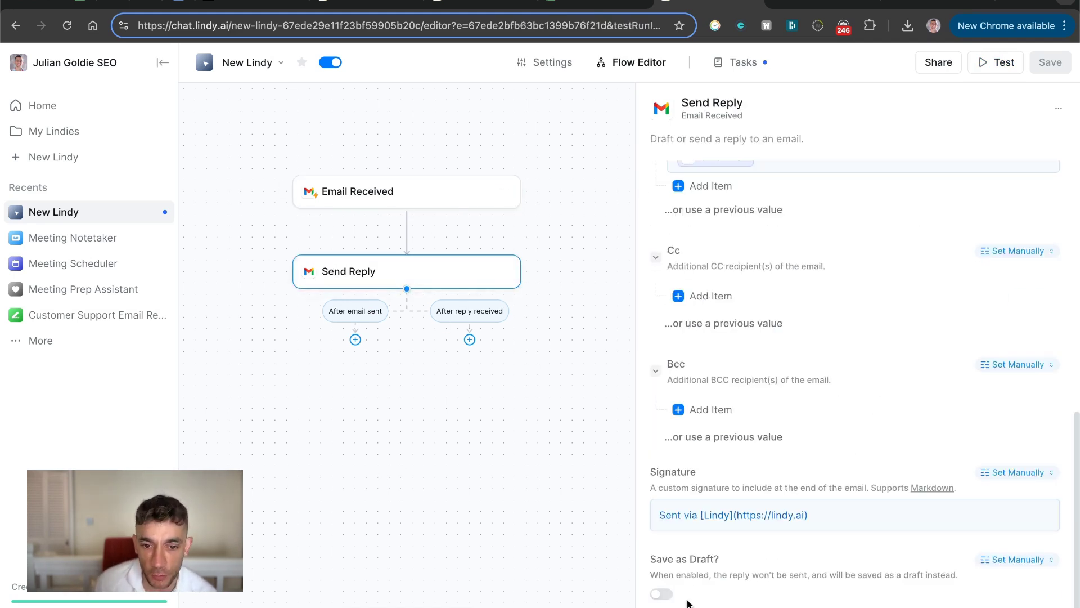
{"action": "left_click", "coordinate": [661, 595]}
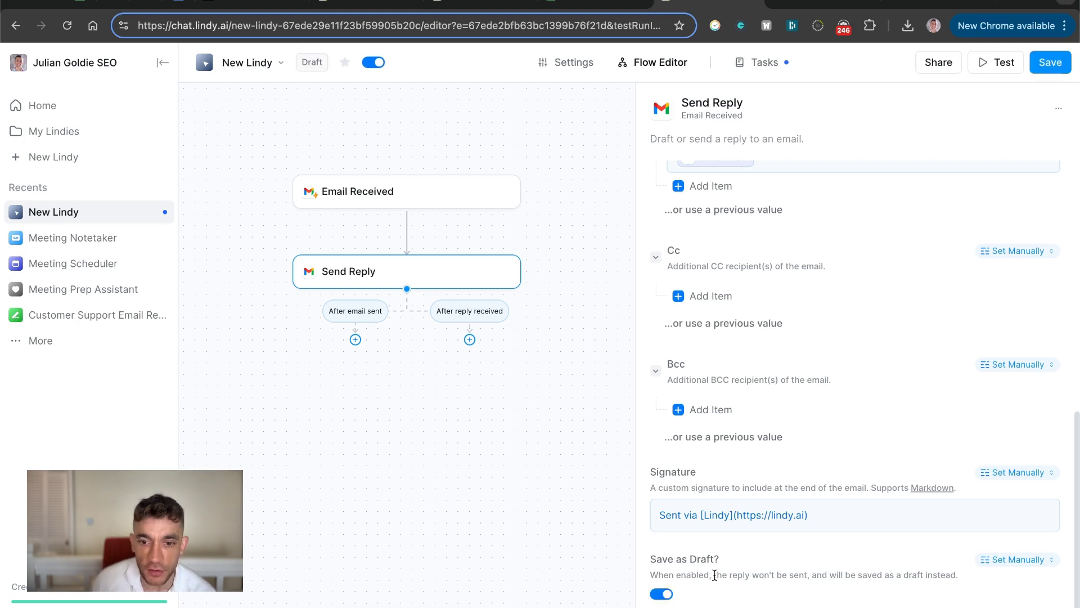
{"action": "left_click", "coordinate": [1051, 62]}
{"action": "left_click", "coordinate": [359, 203]}
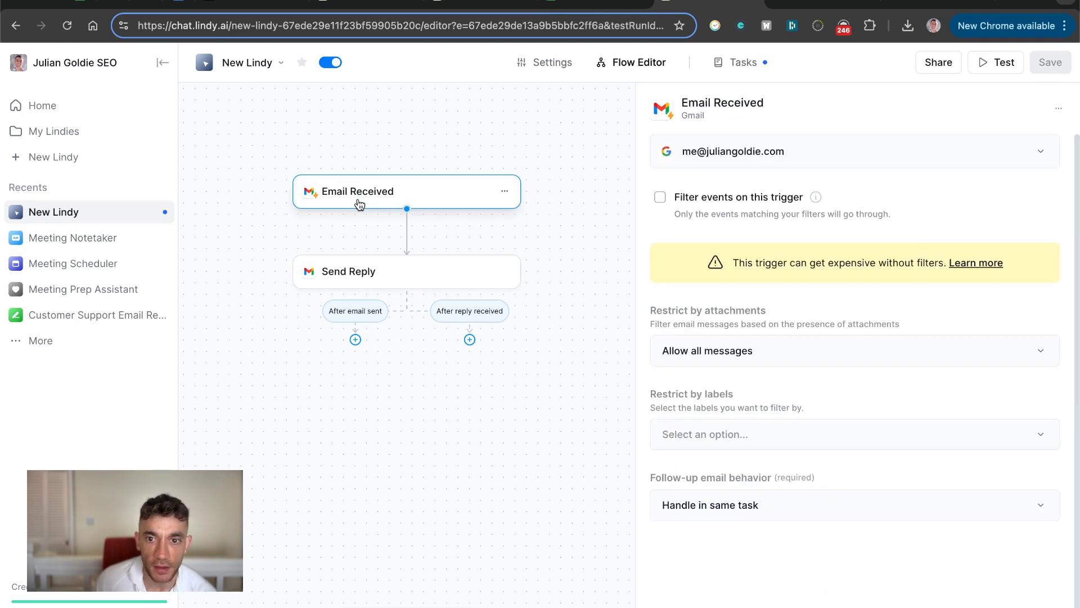
{"action": "left_click", "coordinate": [348, 279]}
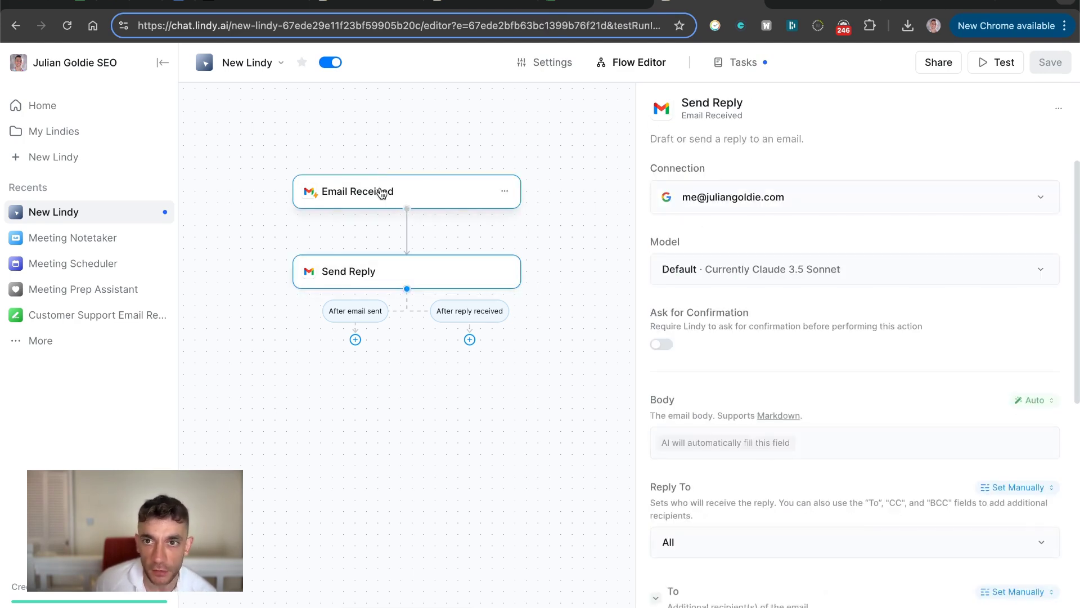
Step: In Gmail, email the connected address, subject "what is SEO?", body "could you tell me about more about your SEO agency and what you do?"
{"action": "left_click", "coordinate": [822, 3]}
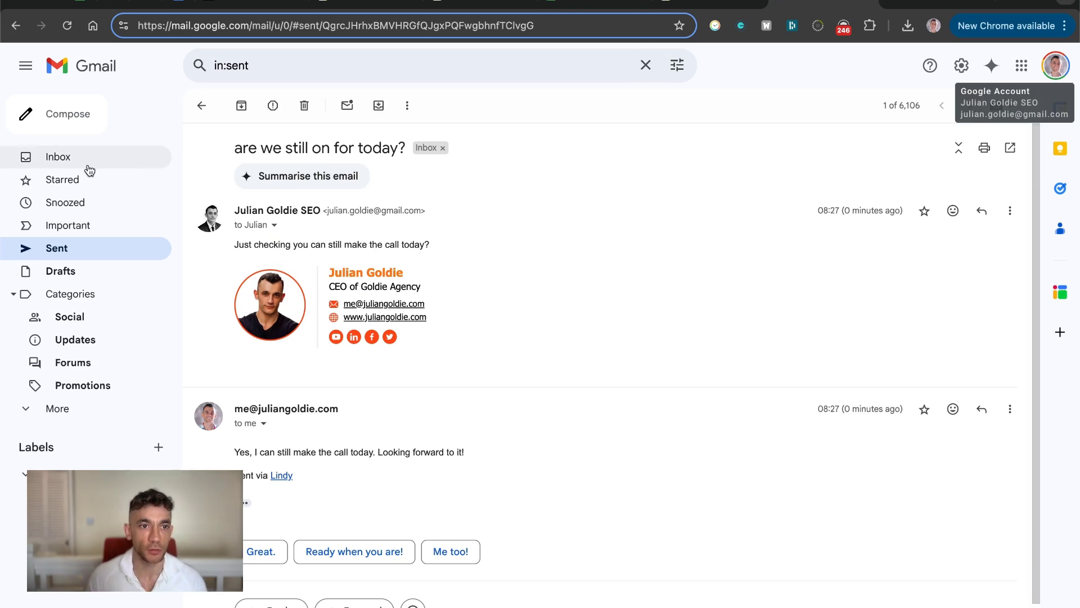
{"action": "left_click", "coordinate": [73, 126]}
{"action": "triple_click", "coordinate": [297, 147]}
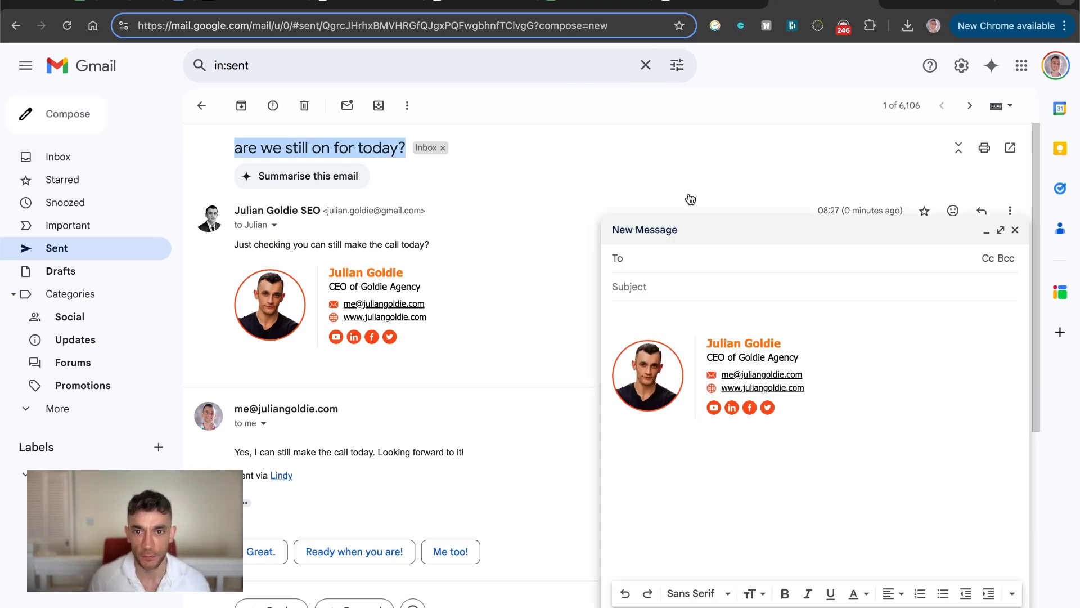
{"action": "left_click", "coordinate": [670, 284]}
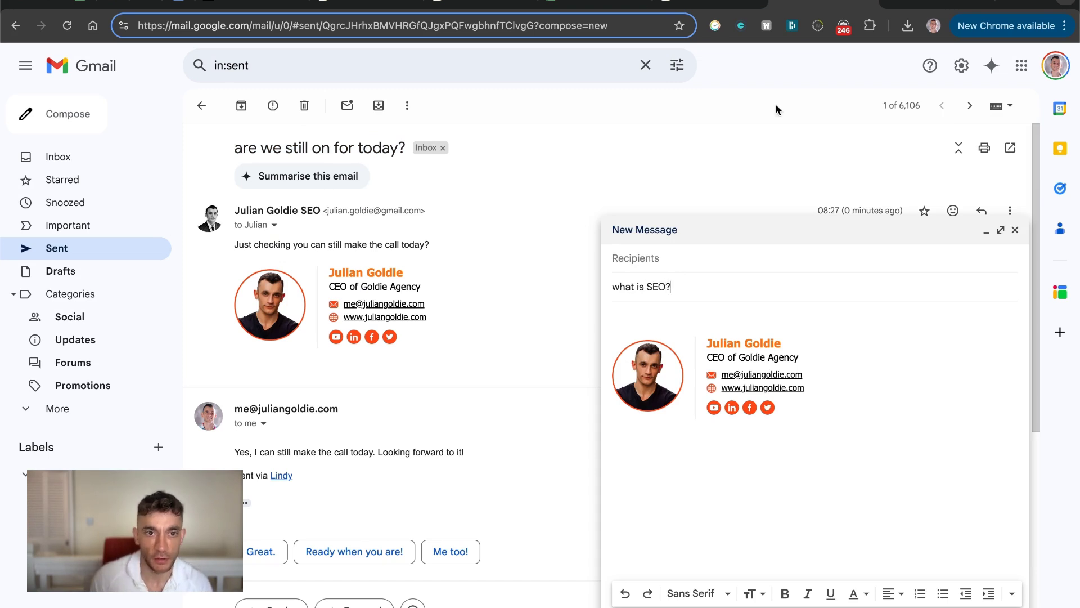
{"action": "left_click", "coordinate": [759, 260]}
{"action": "type", "text": "me@j"}
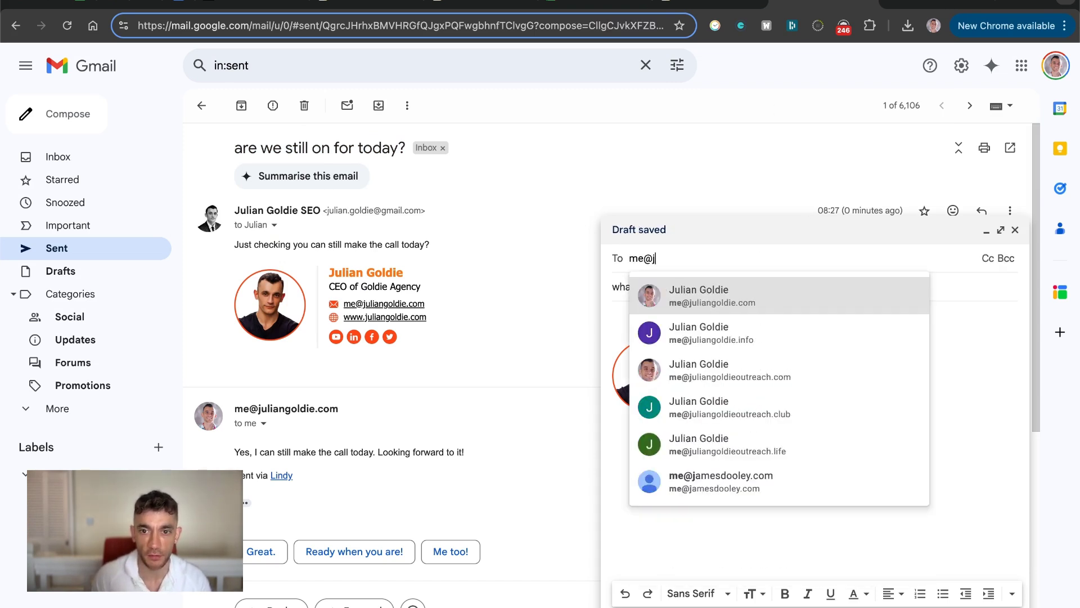
{"action": "key", "text": "Return"}
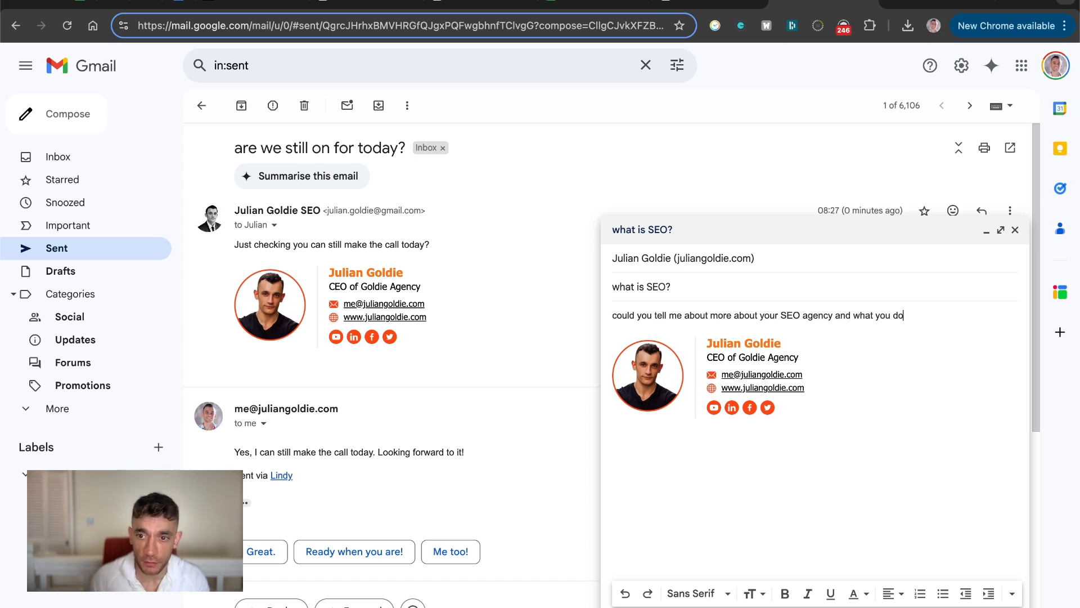
{"action": "type", "text": "?"}
{"action": "key", "text": "ctrl+Return"}
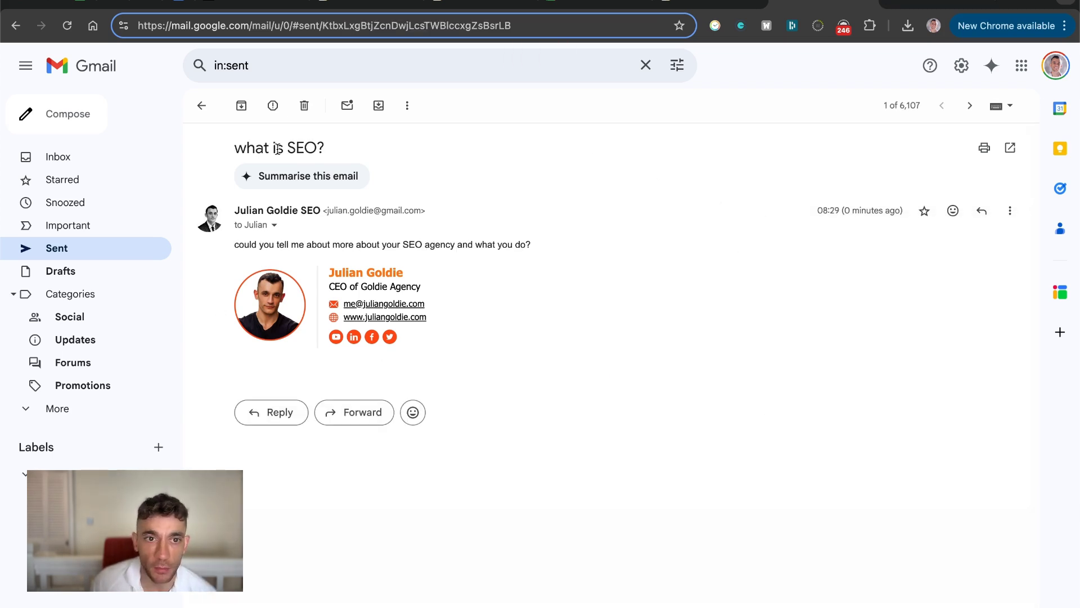
Step: Check the connected account's Sent and Drafts folders for the agent's new draft, and return to Lindy
{"action": "left_click", "coordinate": [937, 6]}
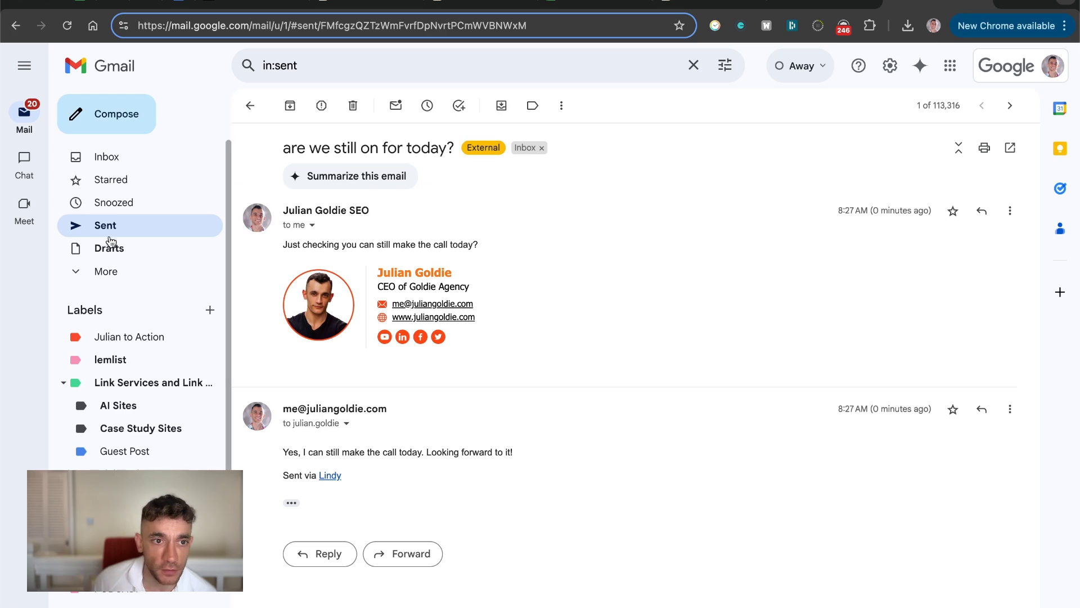
{"action": "left_click", "coordinate": [107, 228]}
{"action": "left_click", "coordinate": [133, 249]}
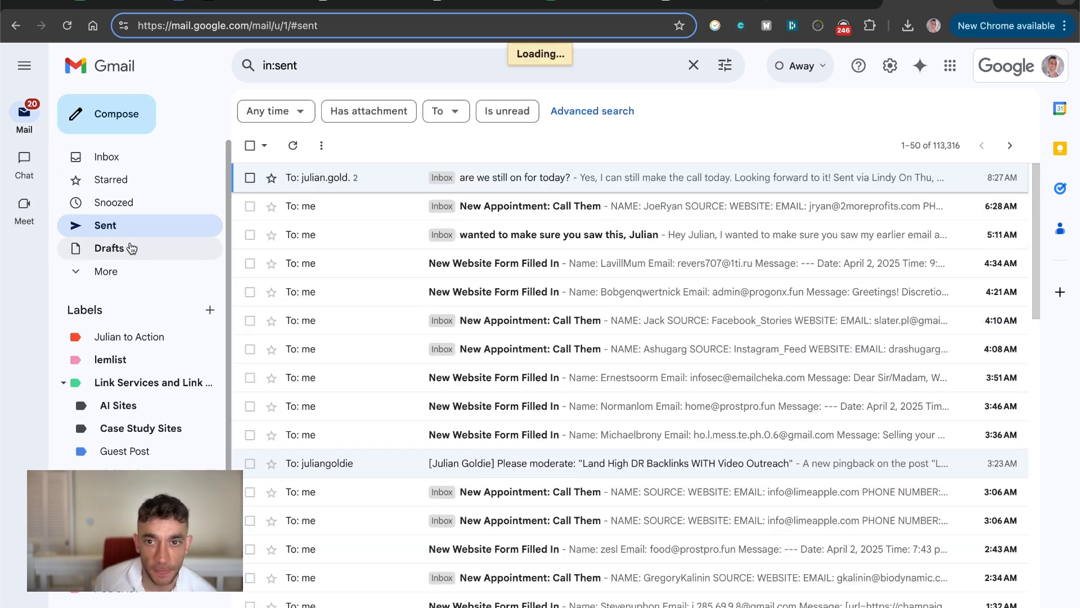
{"action": "left_click", "coordinate": [711, 3]}
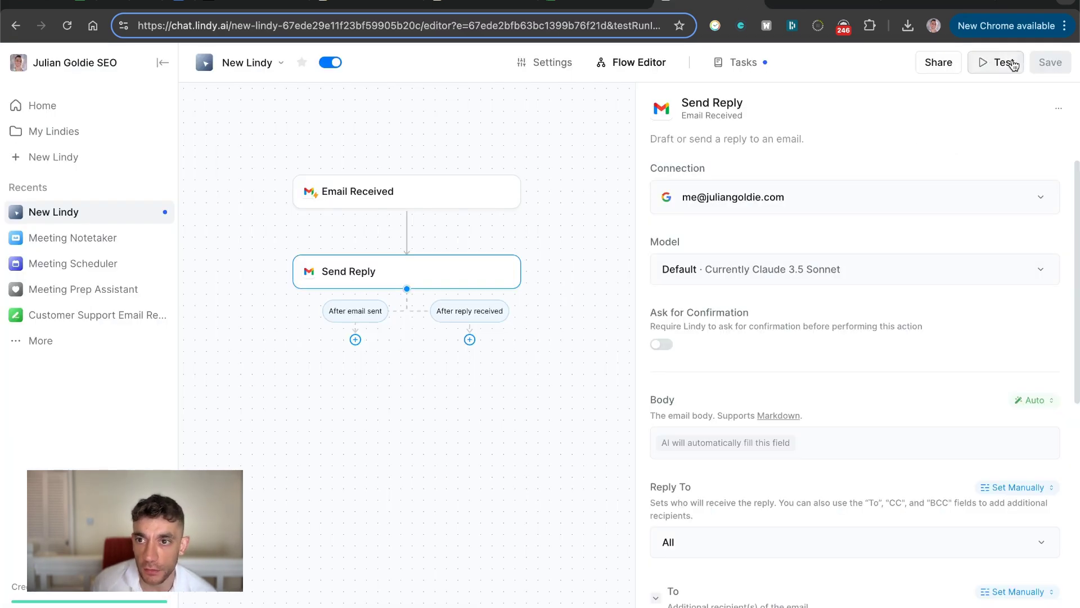
Step: Send a follow-up in the sent "what is SEO?" Gmail thread repeating the question about the SEO agency
{"action": "left_click", "coordinate": [821, 5]}
{"action": "left_click", "coordinate": [141, 250]}
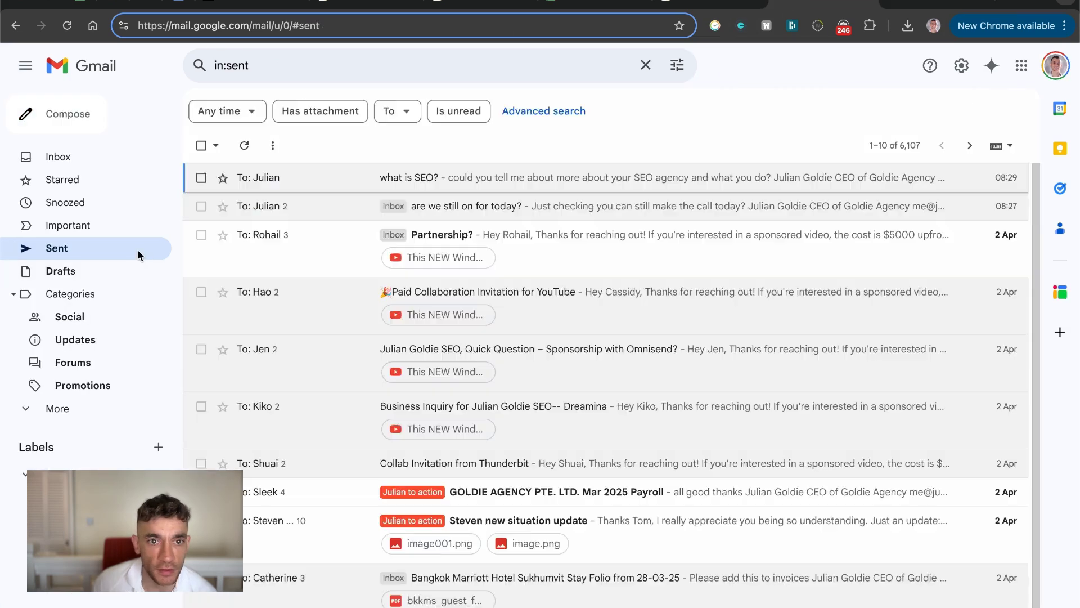
{"action": "left_click", "coordinate": [284, 184]}
{"action": "key", "text": "ctrl+shift+Tab"}
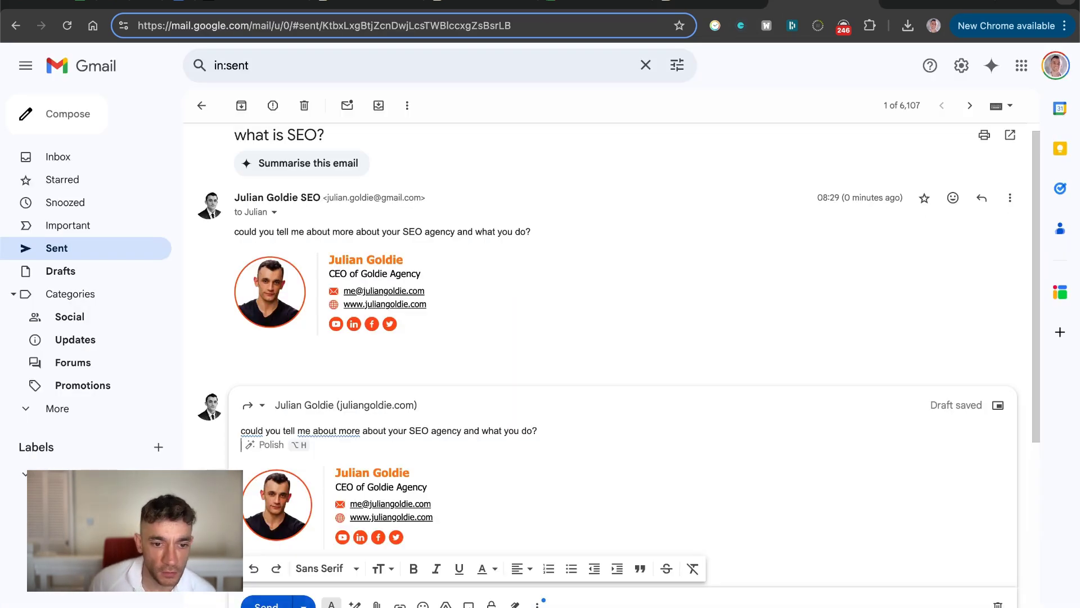
{"action": "key", "text": "super+Return"}
Step: Open the "what is SEO?" draft in the connected account and examine its introduction, list of SEO services and closing
{"action": "key", "text": "ctrl+Tab"}
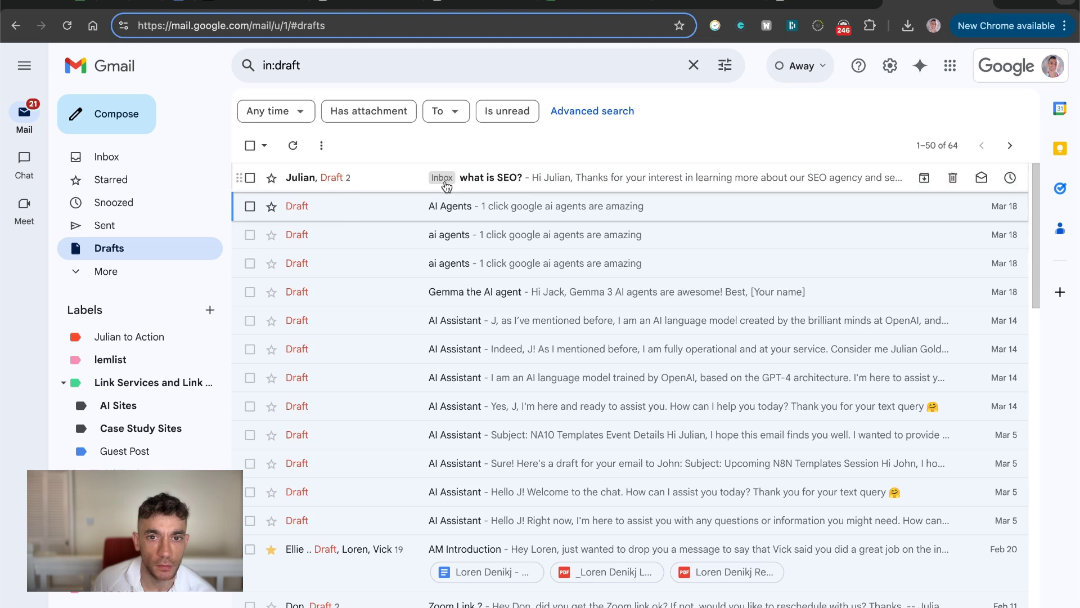
{"action": "left_click", "coordinate": [545, 173]}
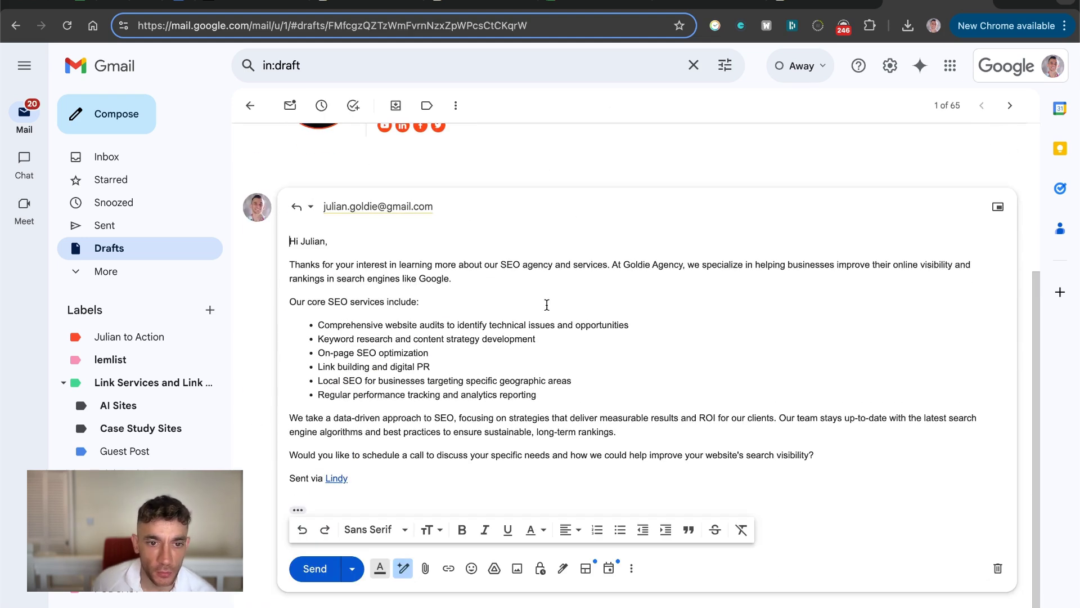
{"action": "left_click_drag", "start_coordinate": [291, 260], "coordinate": [688, 265]}
{"action": "left_click", "coordinate": [672, 265]}
{"action": "left_click", "coordinate": [632, 287]}
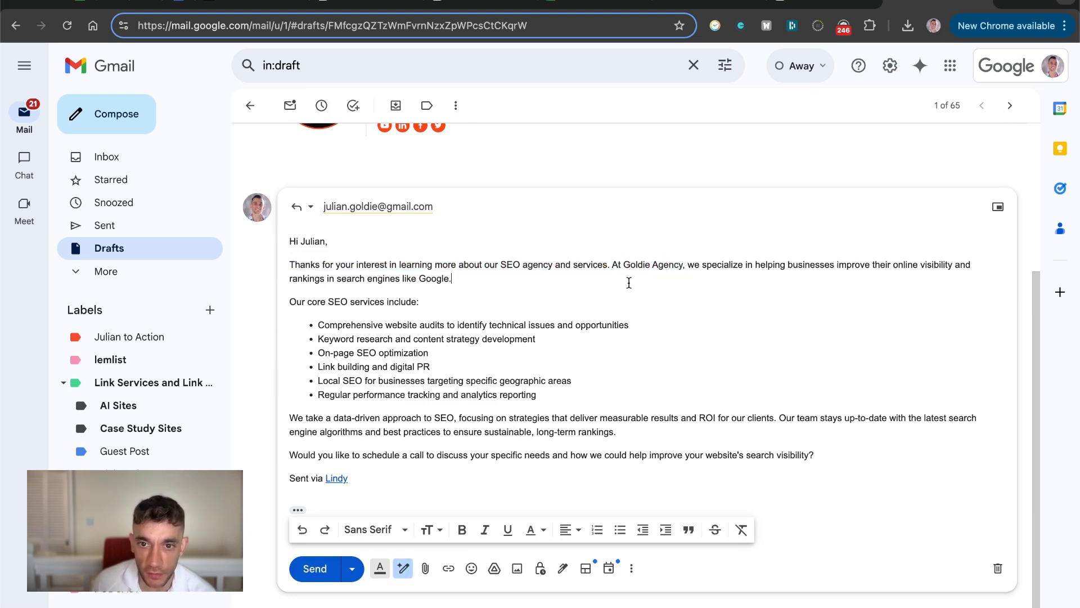
{"action": "left_click_drag", "start_coordinate": [615, 263], "coordinate": [707, 299]}
{"action": "left_click", "coordinate": [544, 297]}
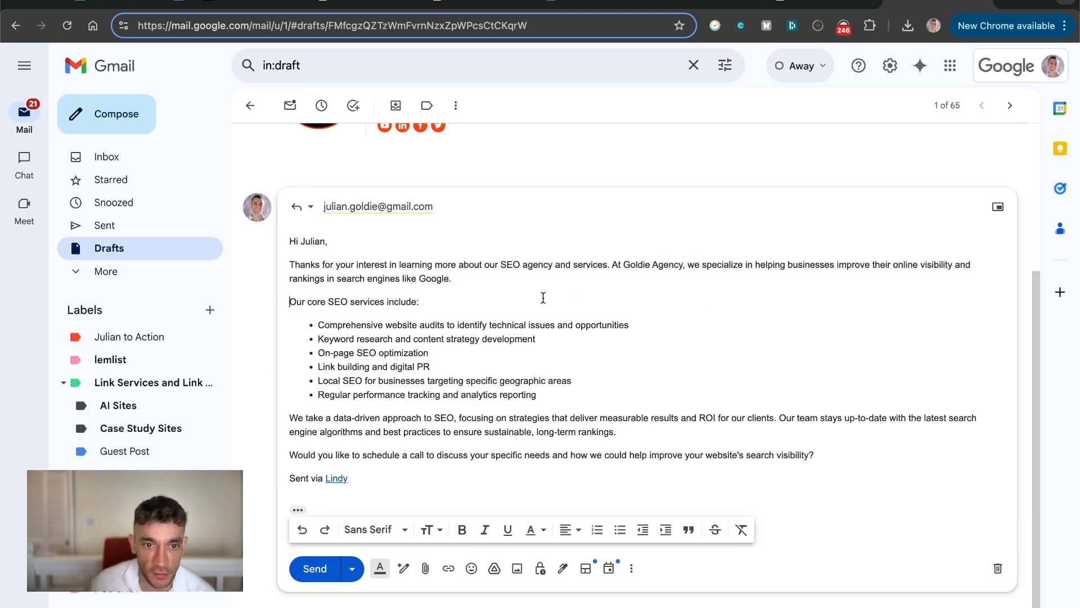
{"action": "left_click_drag", "start_coordinate": [316, 306], "coordinate": [648, 429]}
{"action": "left_click", "coordinate": [484, 412]}
{"action": "key", "text": "ctrl+a"}
{"action": "left_click", "coordinate": [368, 399]}
{"action": "scroll", "coordinate": [394, 366], "scroll_direction": "up", "scroll_amount": 4}
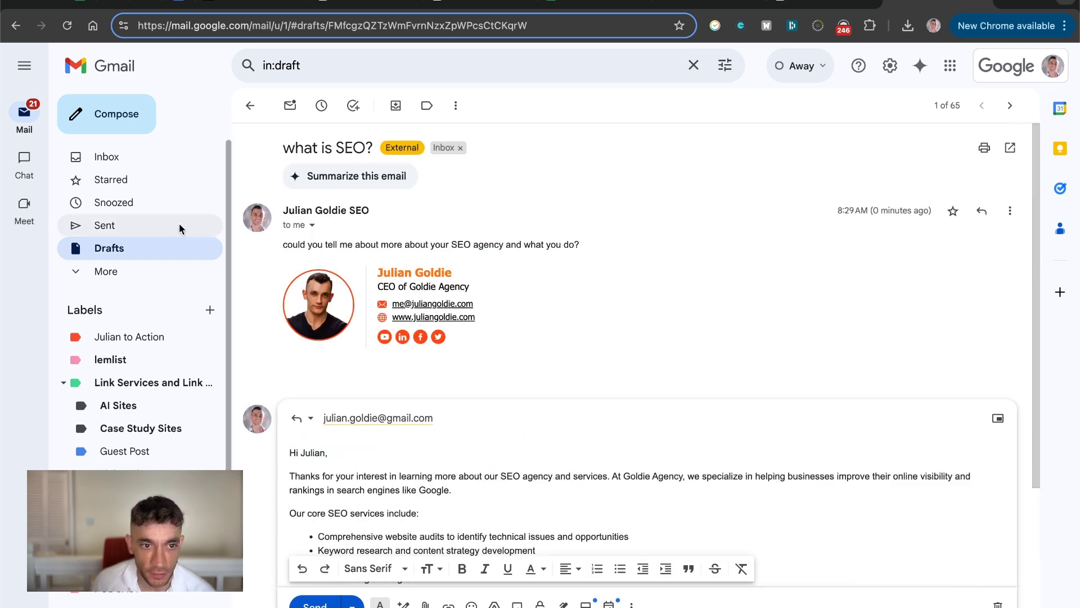
Step: Reopen the "what is SEO?" thread from the Drafts folder and compare the original question with the drafted reply
{"action": "left_click", "coordinate": [137, 248]}
{"action": "left_click", "coordinate": [384, 188]}
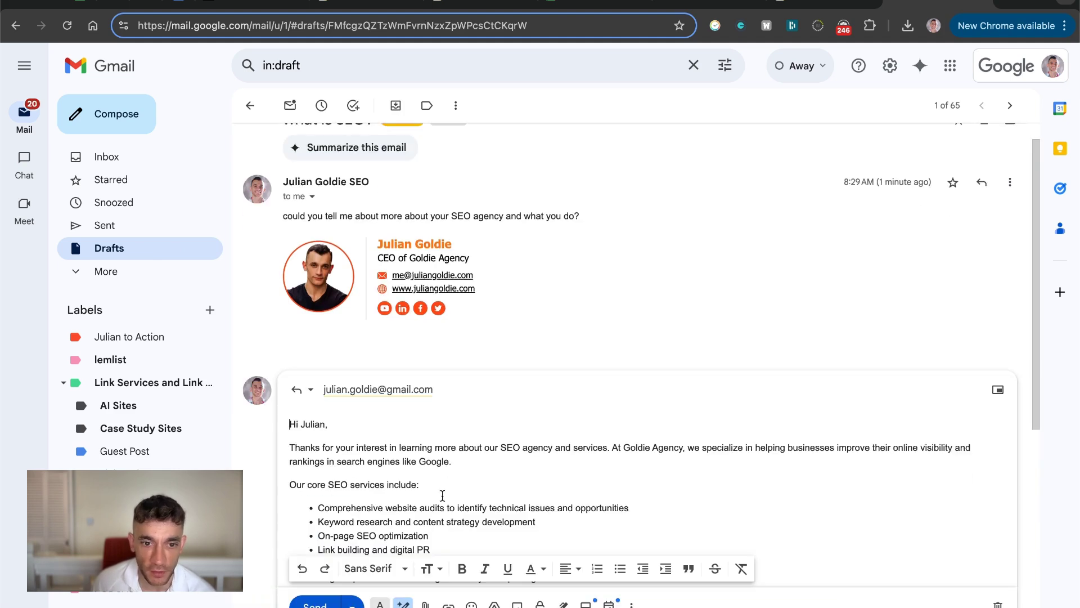
{"action": "scroll", "coordinate": [518, 202], "scroll_direction": "up", "scroll_amount": 1}
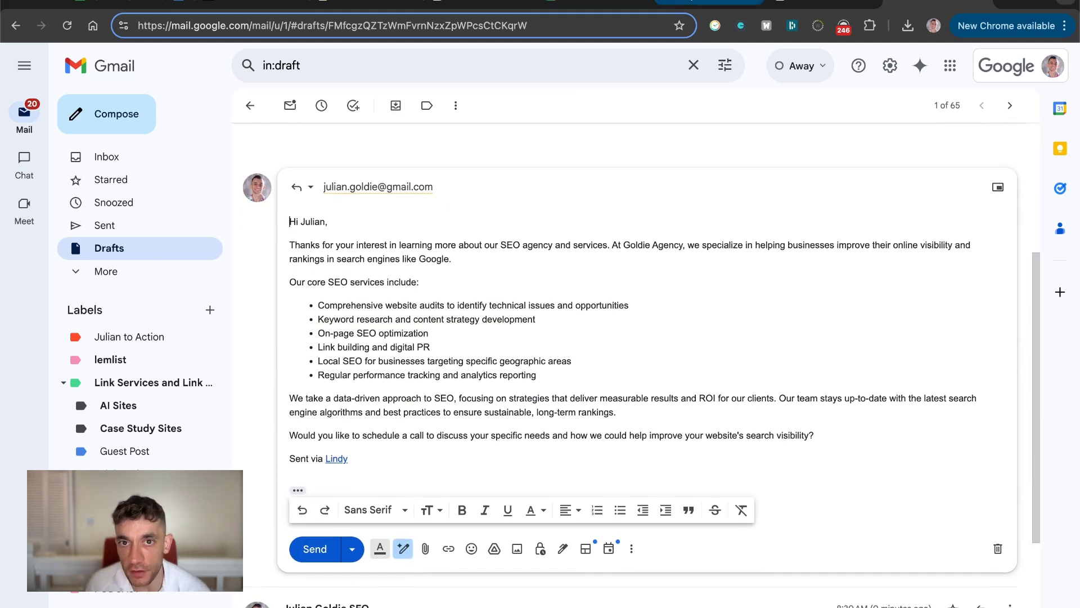
Step: Return to the agent's flow in Lindy, place the Send Reply step further below Email Received, and save the agent
{"action": "left_click", "coordinate": [689, 1]}
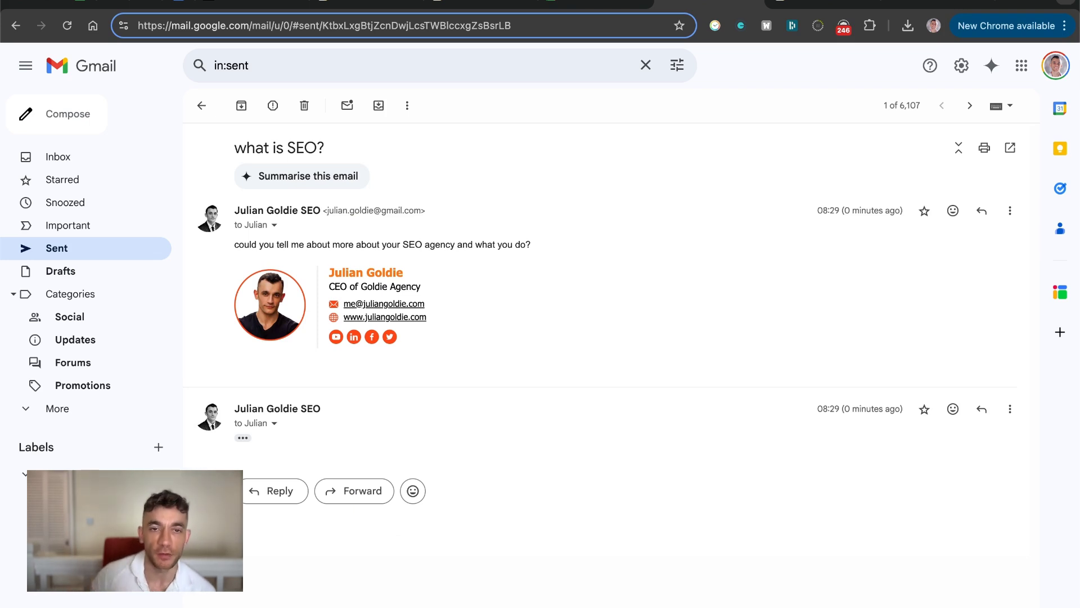
{"action": "left_click", "coordinate": [395, 6]}
{"action": "left_click", "coordinate": [452, 3]}
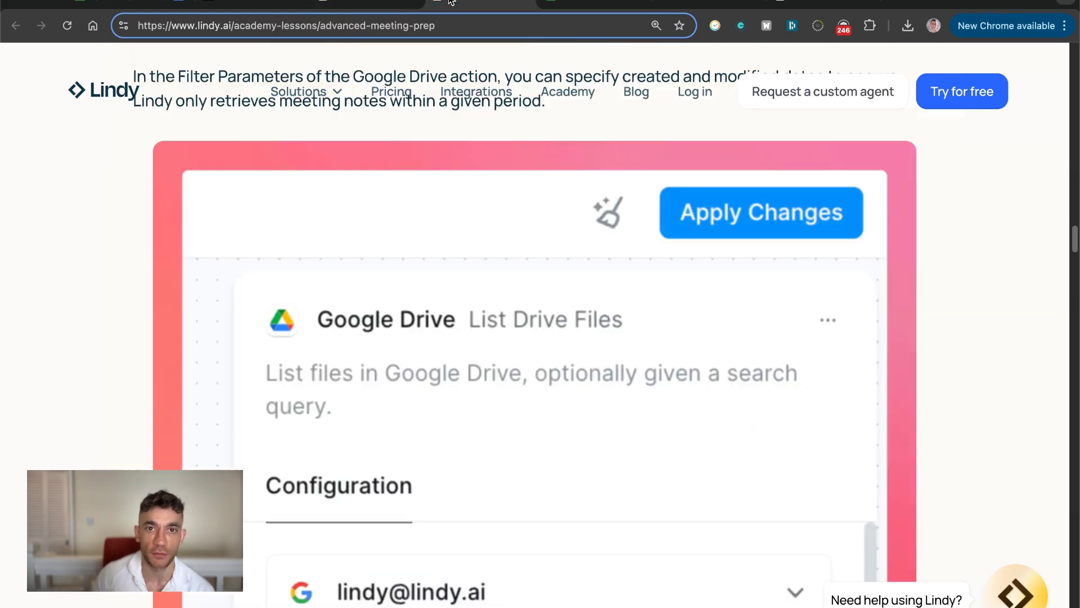
{"action": "left_click", "coordinate": [816, 4]}
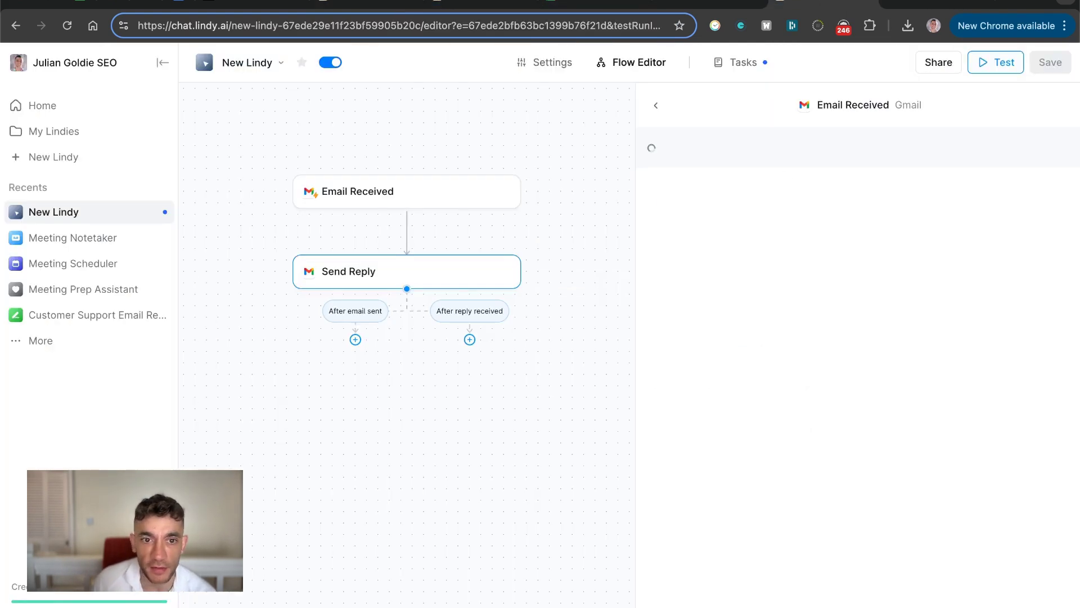
{"action": "left_click_drag", "start_coordinate": [397, 269], "coordinate": [397, 336]}
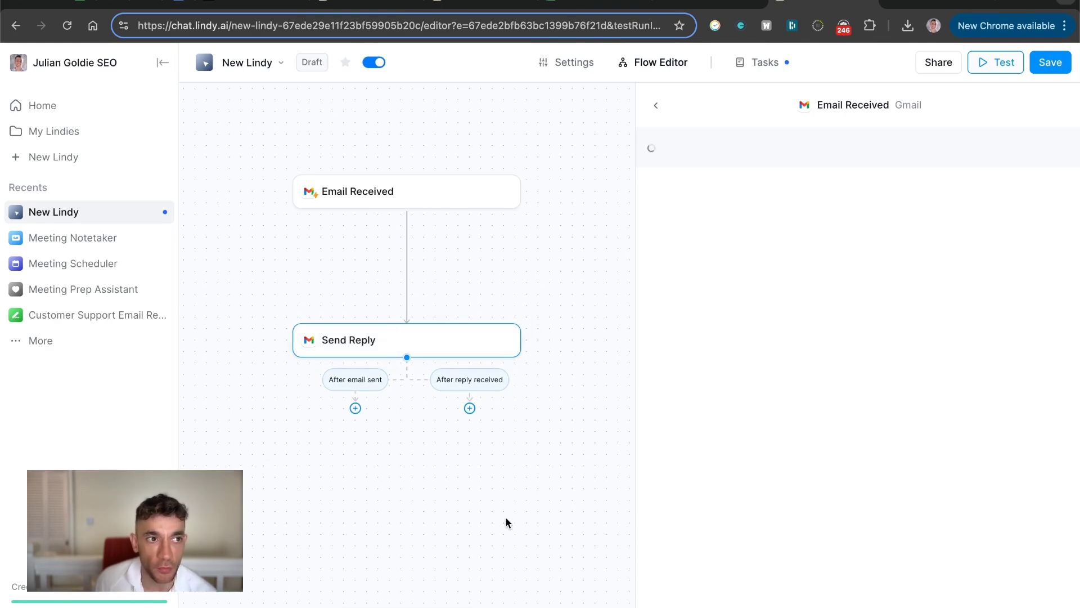
{"action": "left_click", "coordinate": [1052, 69]}
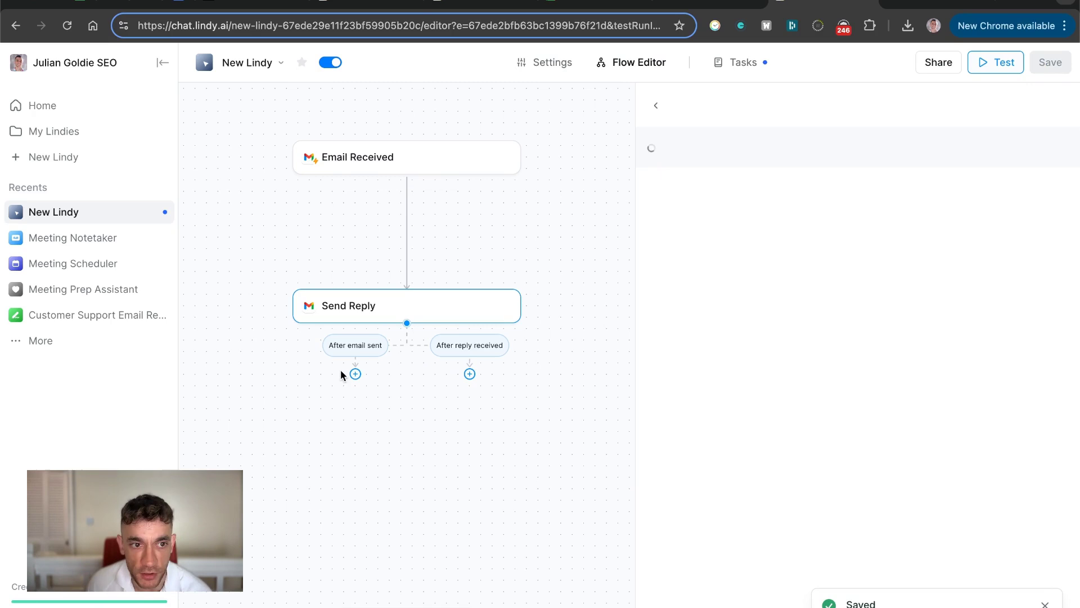
Step: Look through the previous email events available for testing the Email Received trigger
{"action": "scroll", "coordinate": [876, 394], "scroll_direction": "down", "scroll_amount": 5}
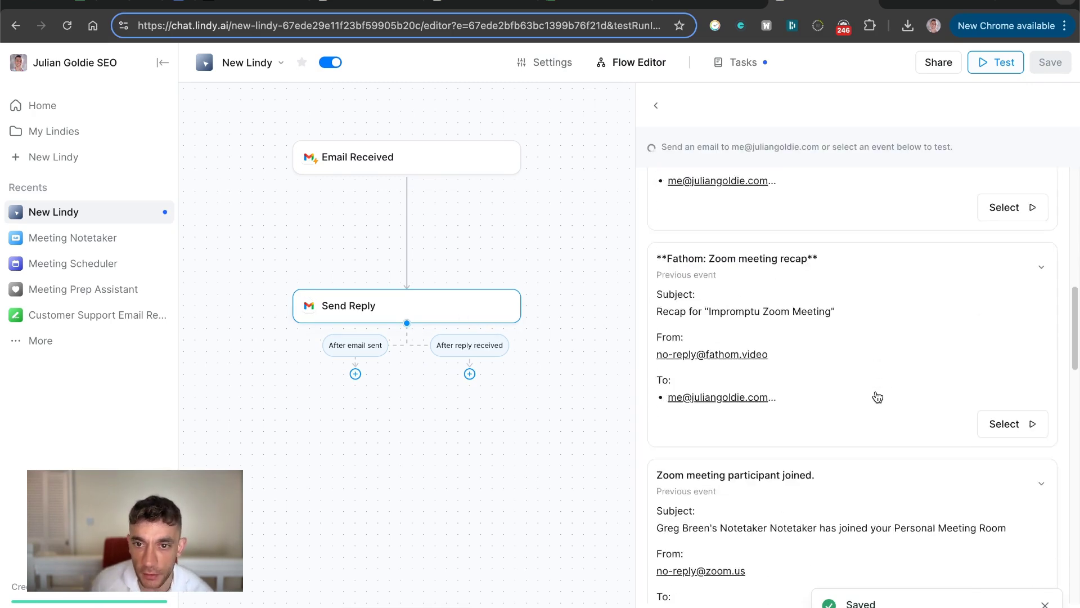
{"action": "scroll", "coordinate": [872, 383], "scroll_direction": "down", "scroll_amount": 10}
{"action": "scroll", "coordinate": [878, 388], "scroll_direction": "up", "scroll_amount": 15}
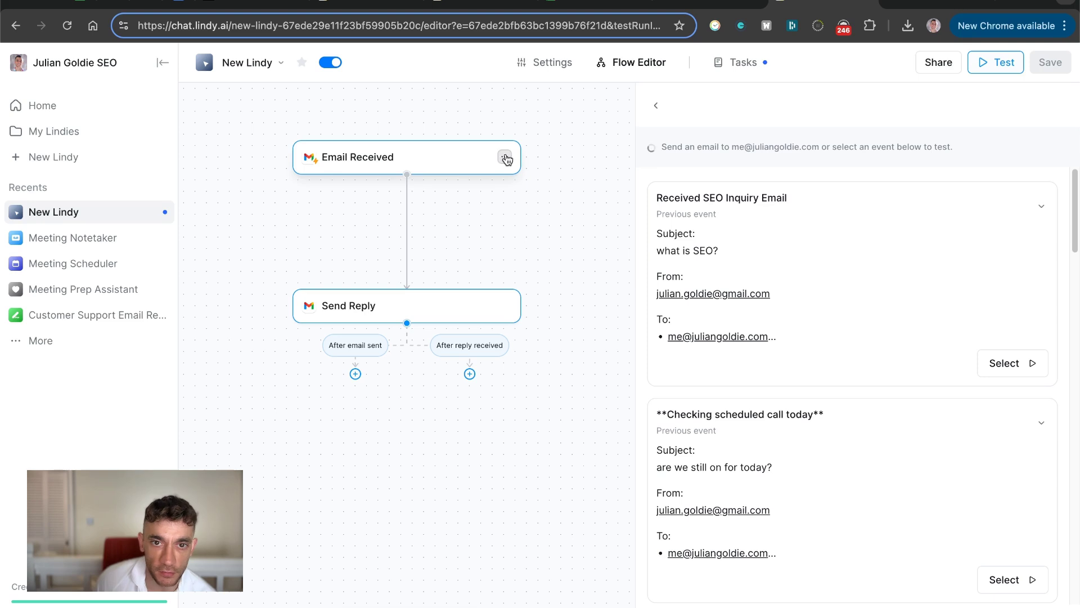
{"action": "left_click", "coordinate": [505, 157]}
{"action": "left_click", "coordinate": [293, 217]}
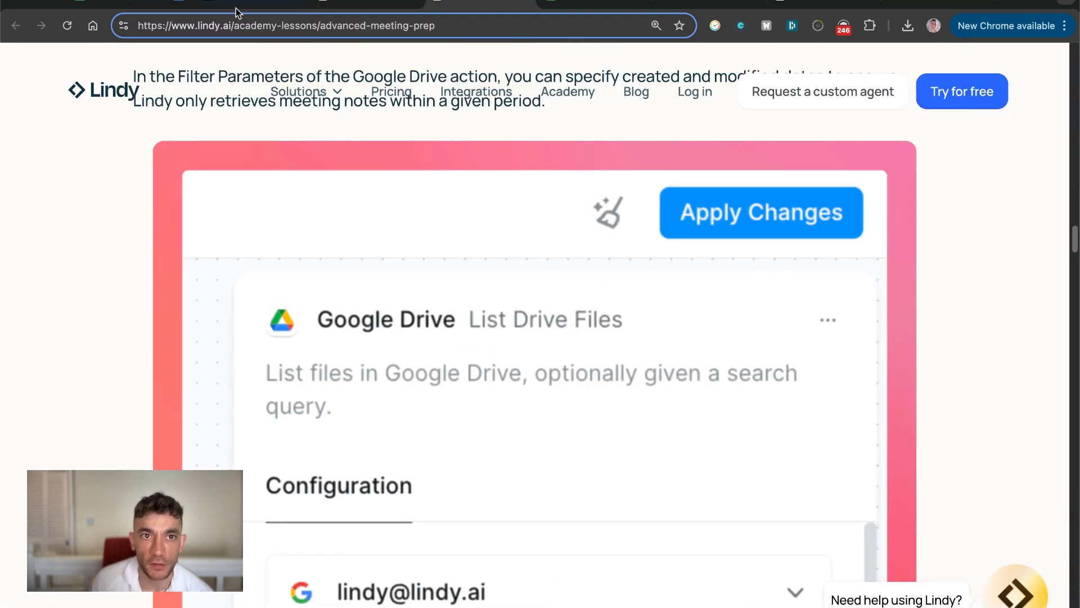
Step: Switch to X, open the trending post on setting up a Lindy Agent Swarms agent, and view its video full screen
{"action": "left_click", "coordinate": [236, 12]}
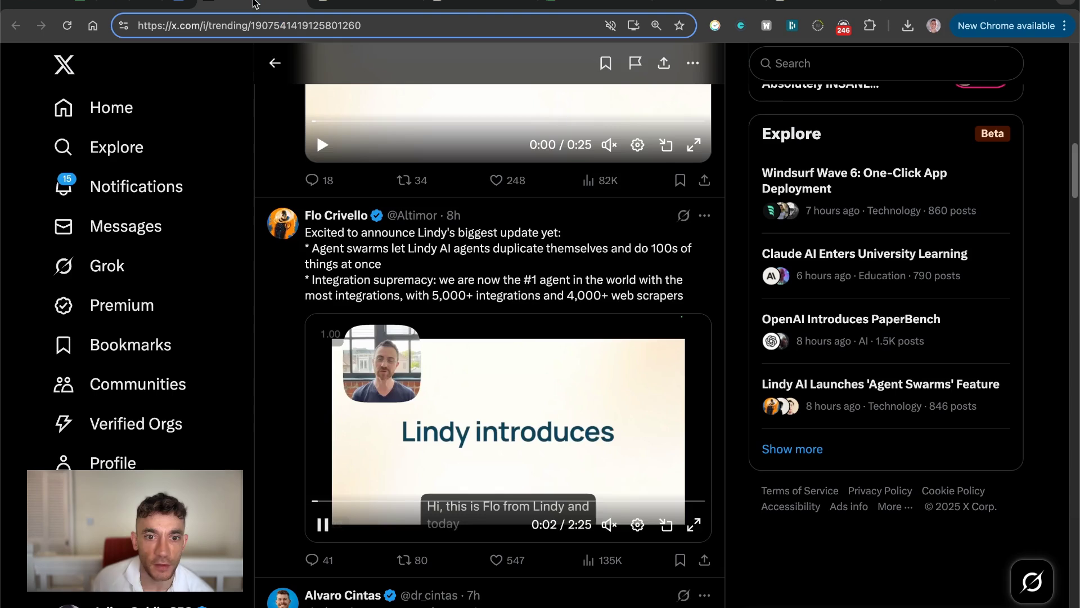
{"action": "scroll", "coordinate": [549, 260], "scroll_direction": "down", "scroll_amount": 8}
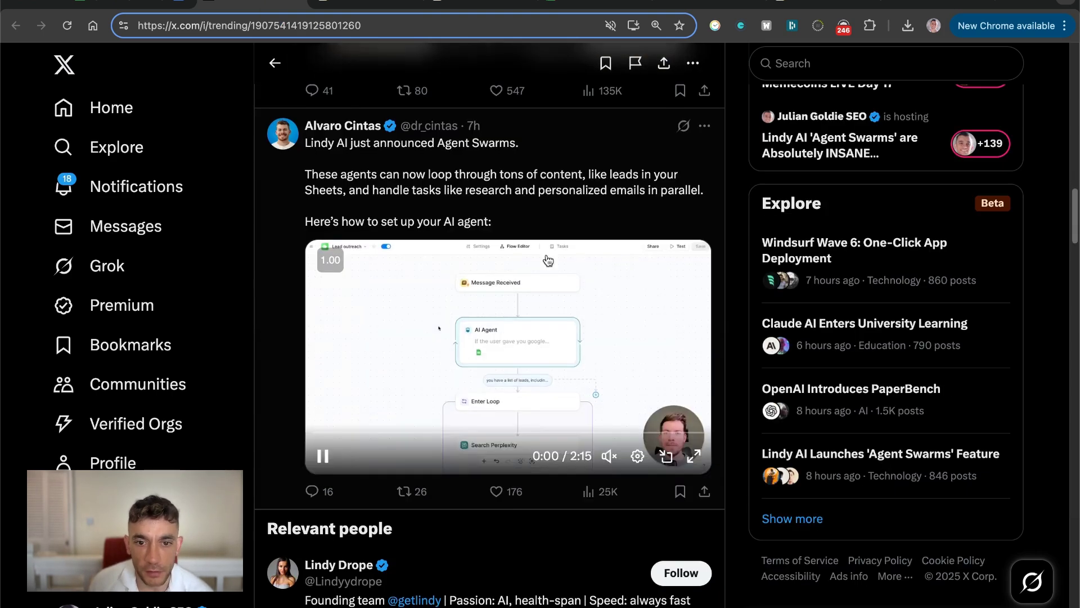
{"action": "left_click", "coordinate": [532, 185]}
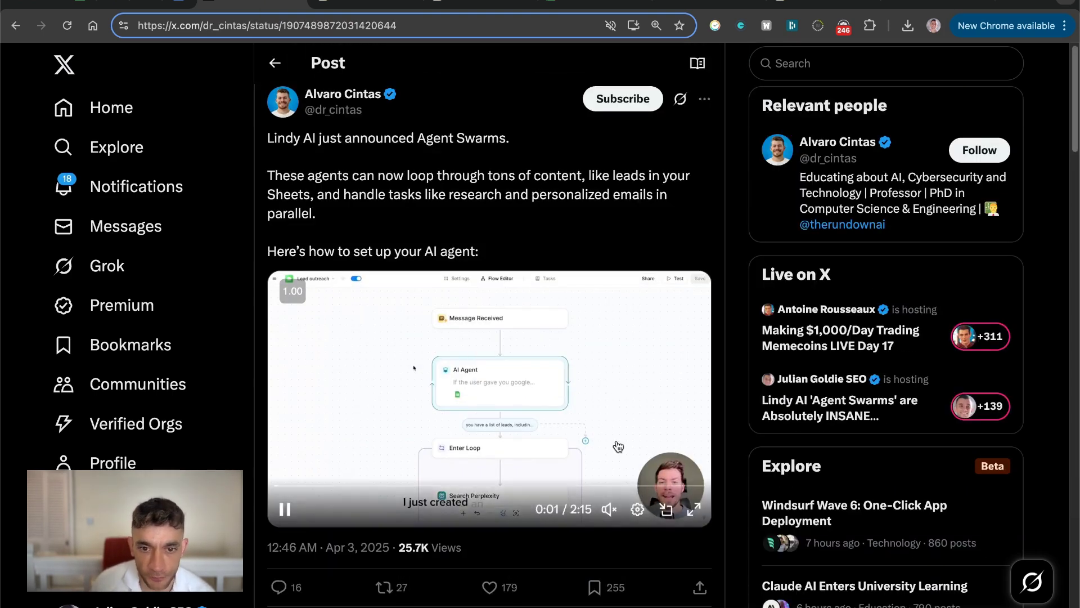
{"action": "double_click", "coordinate": [458, 496]}
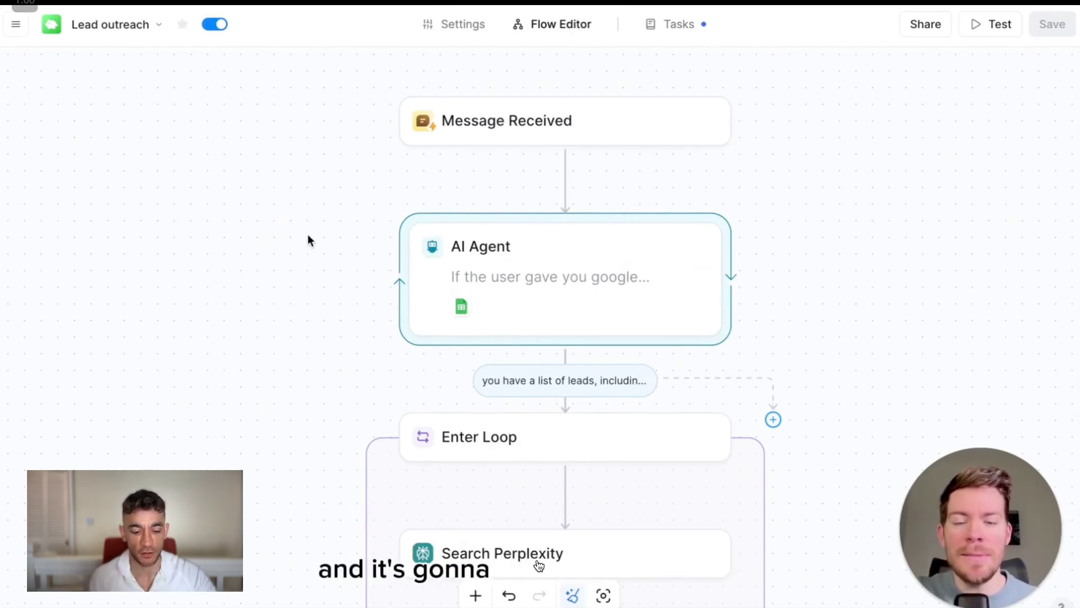
{"action": "key", "text": "Escape"}
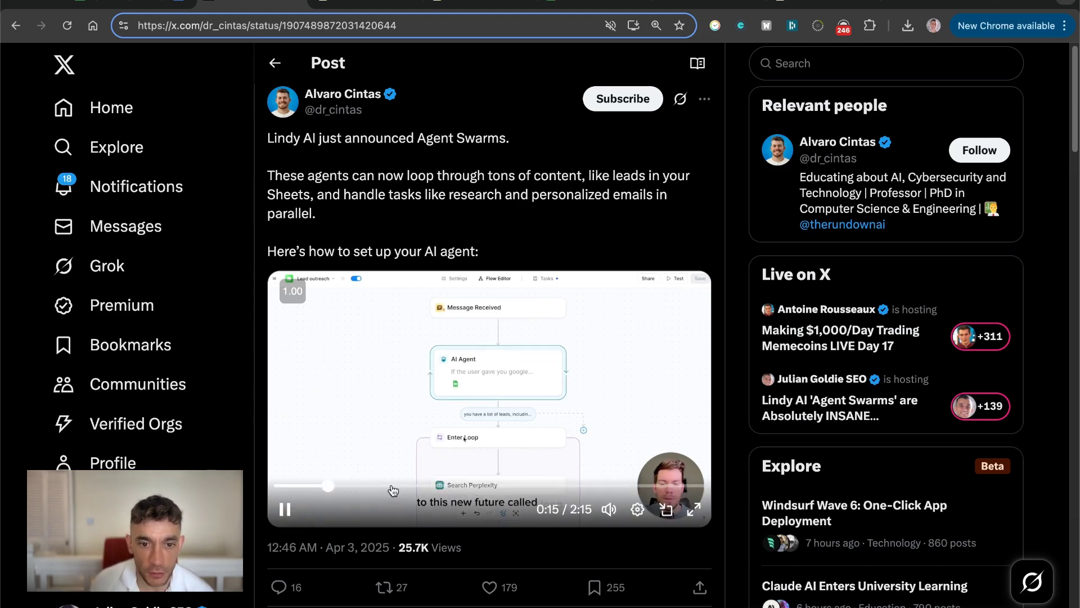
Step: Skip through the post's Agent Swarms video to review the looping lead outreach flow and its Leads spreadsheet
{"action": "left_click", "coordinate": [390, 485]}
{"action": "left_click", "coordinate": [445, 485]}
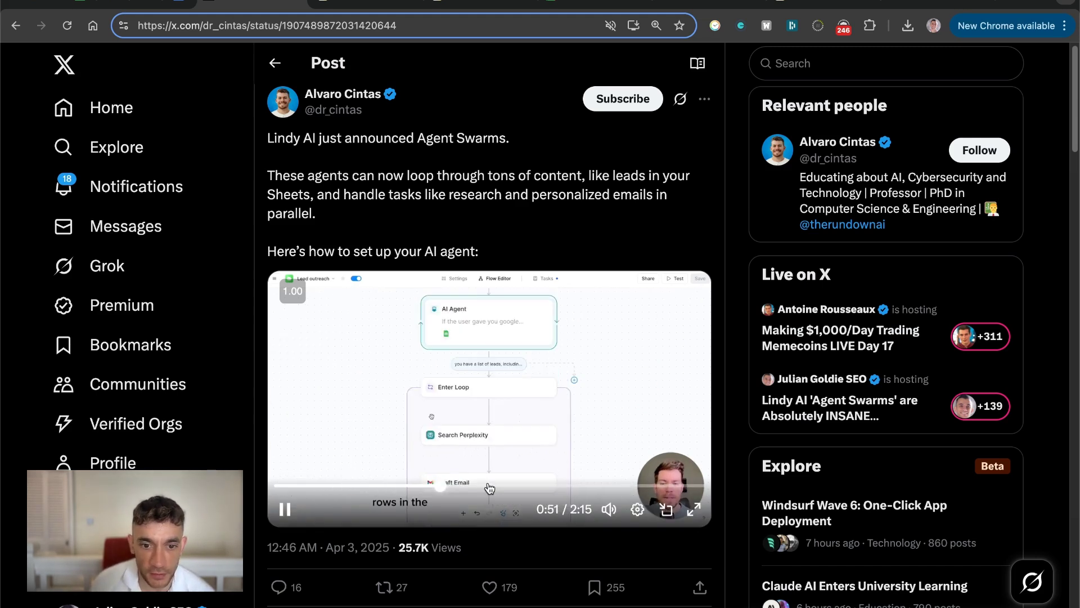
{"action": "left_click", "coordinate": [497, 485]}
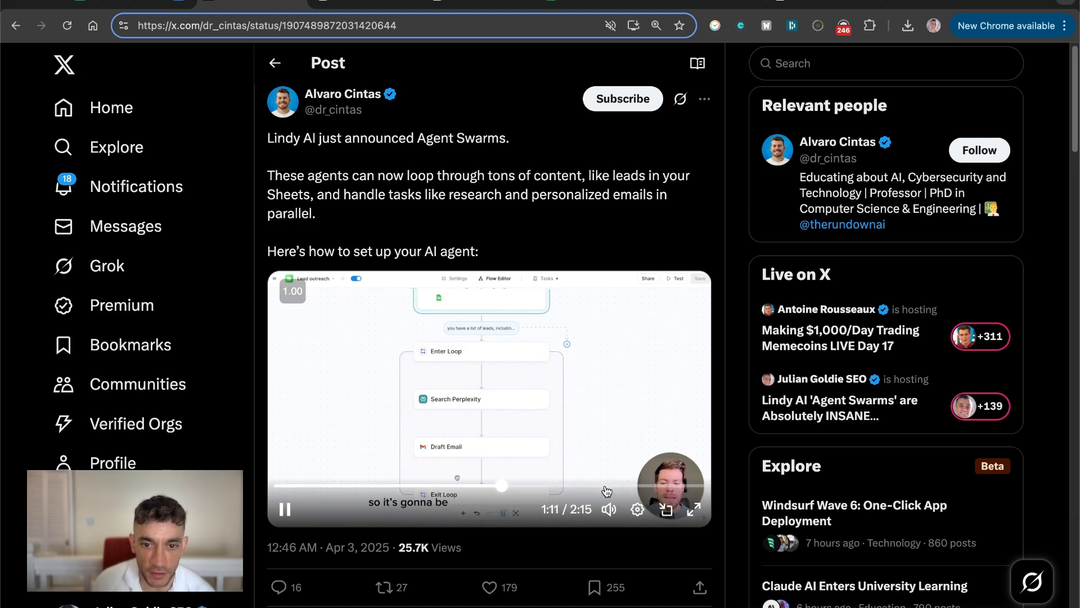
{"action": "left_click", "coordinate": [604, 487]}
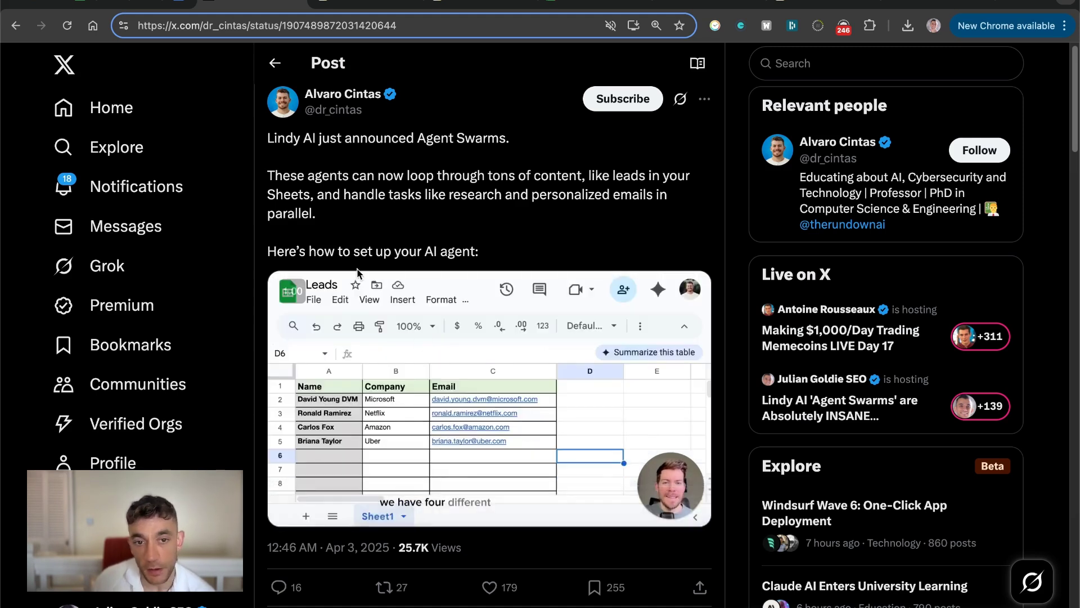
Step: Read the follow-up posts in the Agent Swarms thread about Lindy's integrations, web scrapers and how to try it
{"action": "scroll", "coordinate": [385, 478], "scroll_direction": "down", "scroll_amount": 8}
{"action": "scroll", "coordinate": [434, 350], "scroll_direction": "down", "scroll_amount": 3}
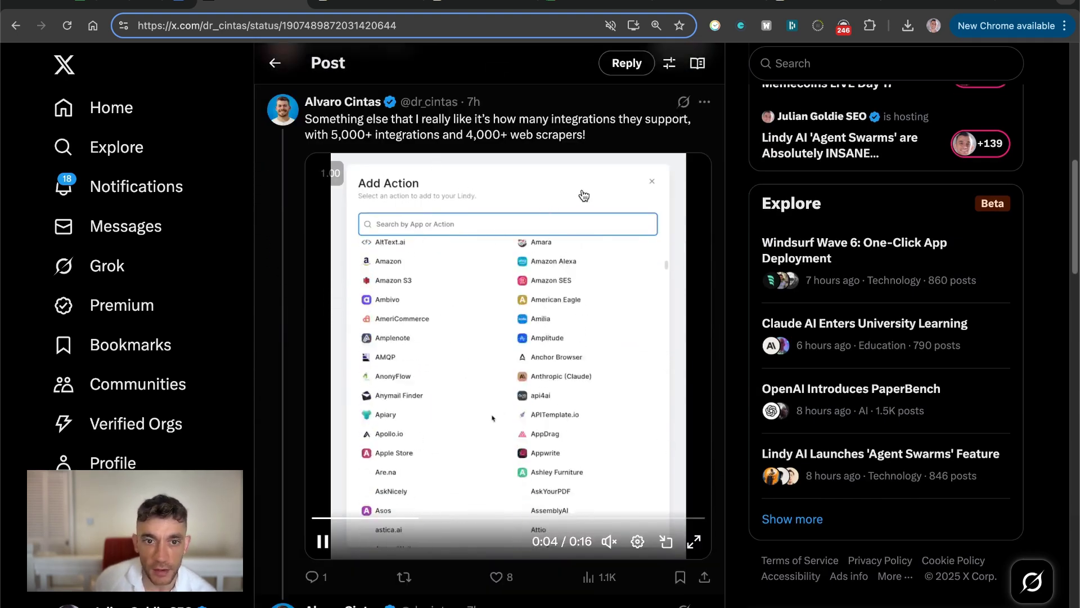
{"action": "scroll", "coordinate": [394, 353], "scroll_direction": "down", "scroll_amount": 10}
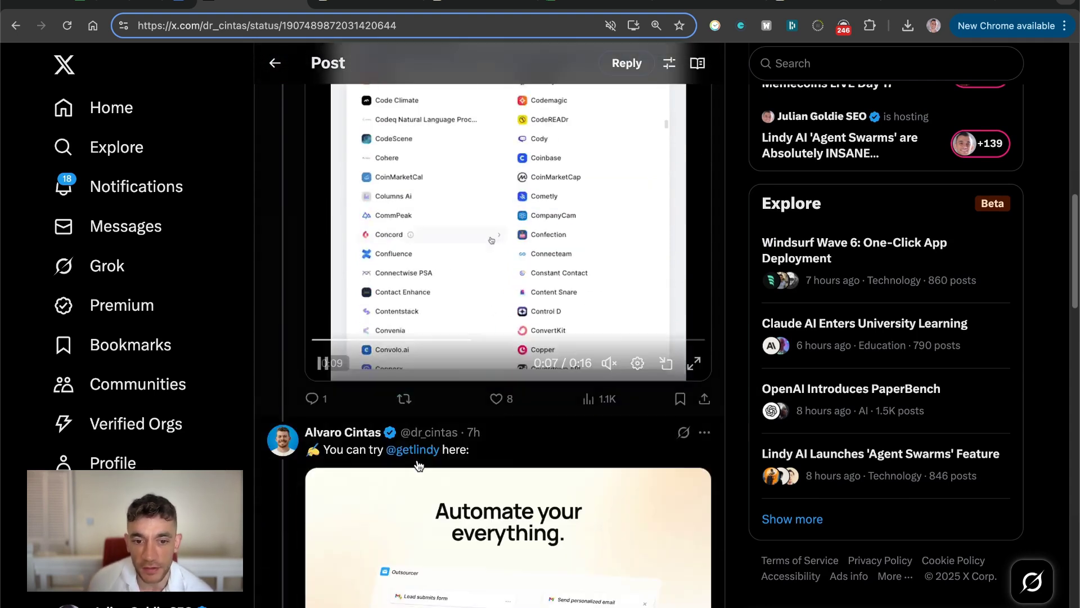
{"action": "scroll", "coordinate": [438, 457], "scroll_direction": "up", "scroll_amount": 5}
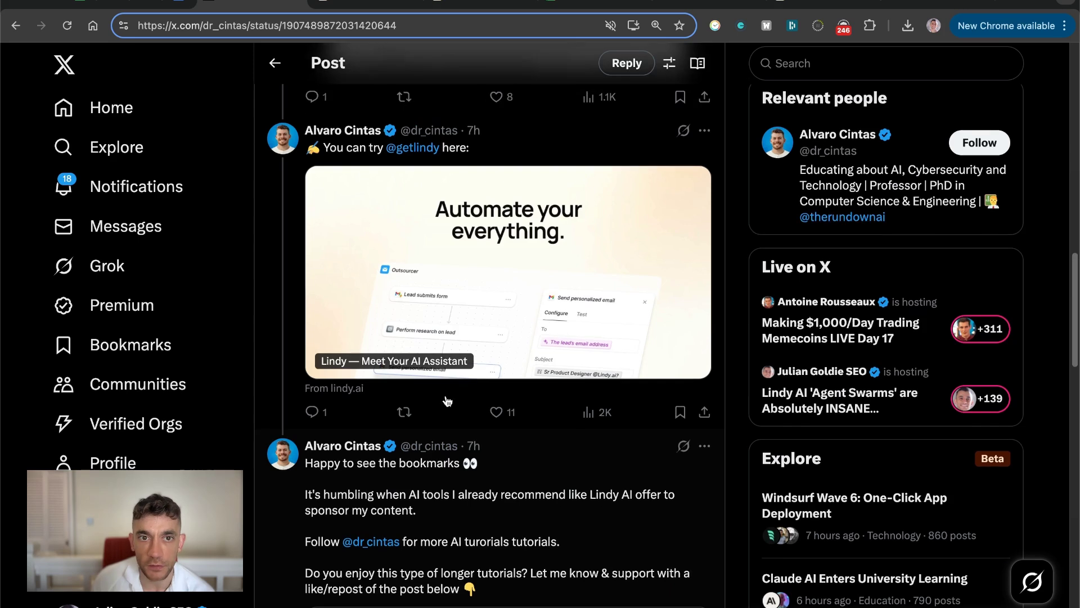
{"action": "scroll", "coordinate": [452, 320], "scroll_direction": "up", "scroll_amount": 5}
{"action": "scroll", "coordinate": [451, 319], "scroll_direction": "up", "scroll_amount": 4}
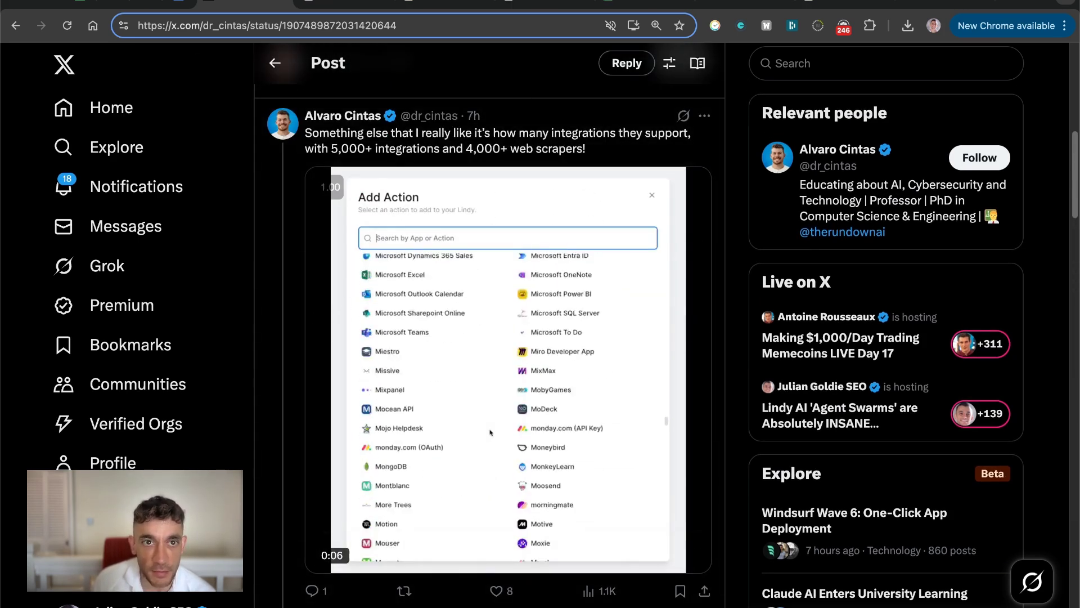
Step: Return to Lindy's task history and examine the Call Confirmation Inquiry and SEO Agency Overview runs
{"action": "key", "text": "ctrl+Tab"}
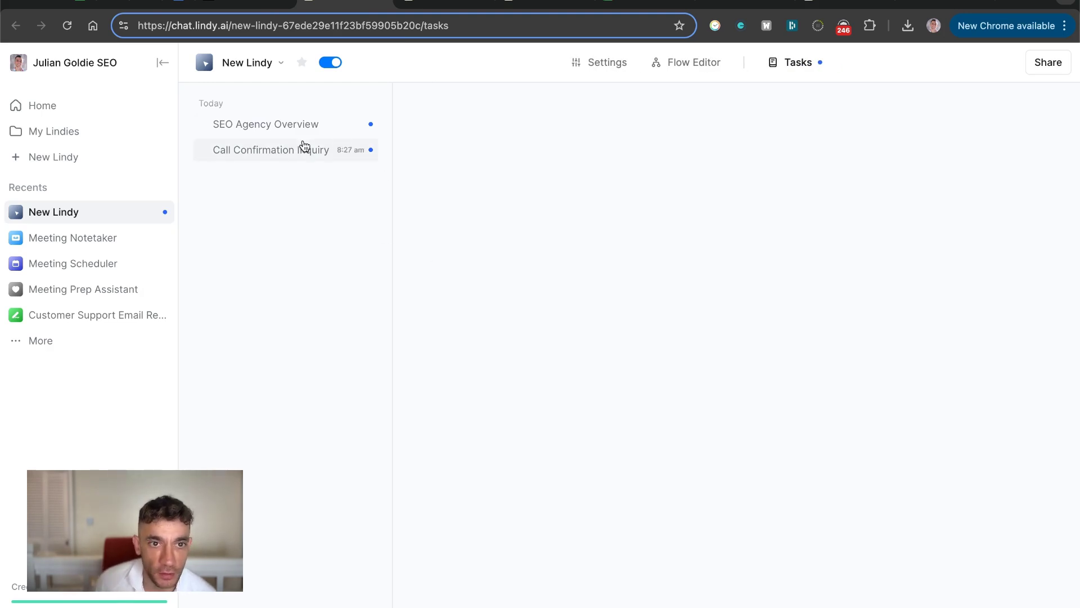
{"action": "left_click", "coordinate": [235, 121]}
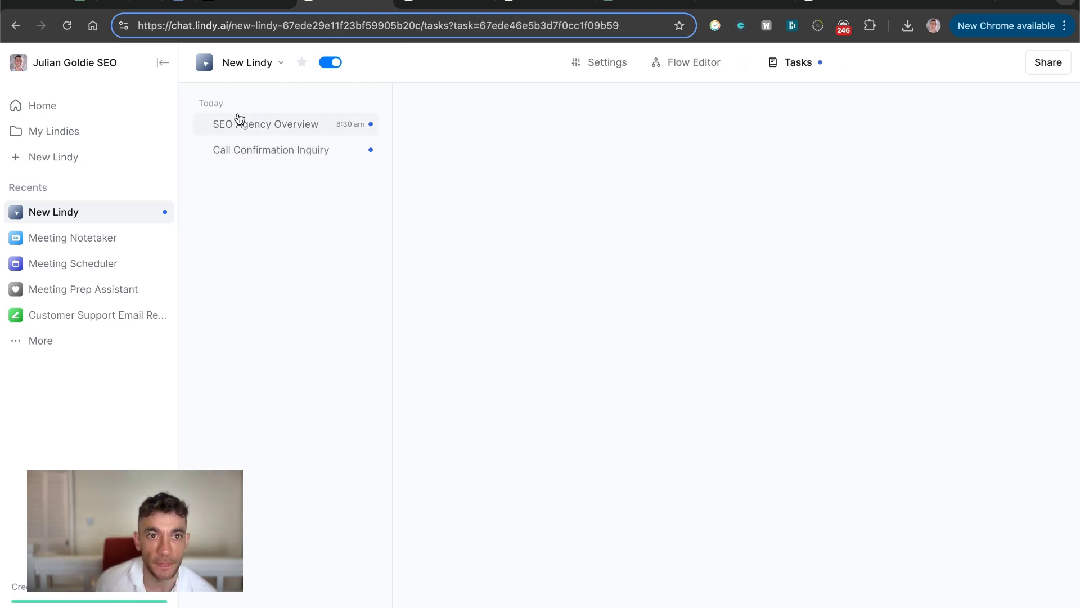
{"action": "left_click", "coordinate": [254, 148]}
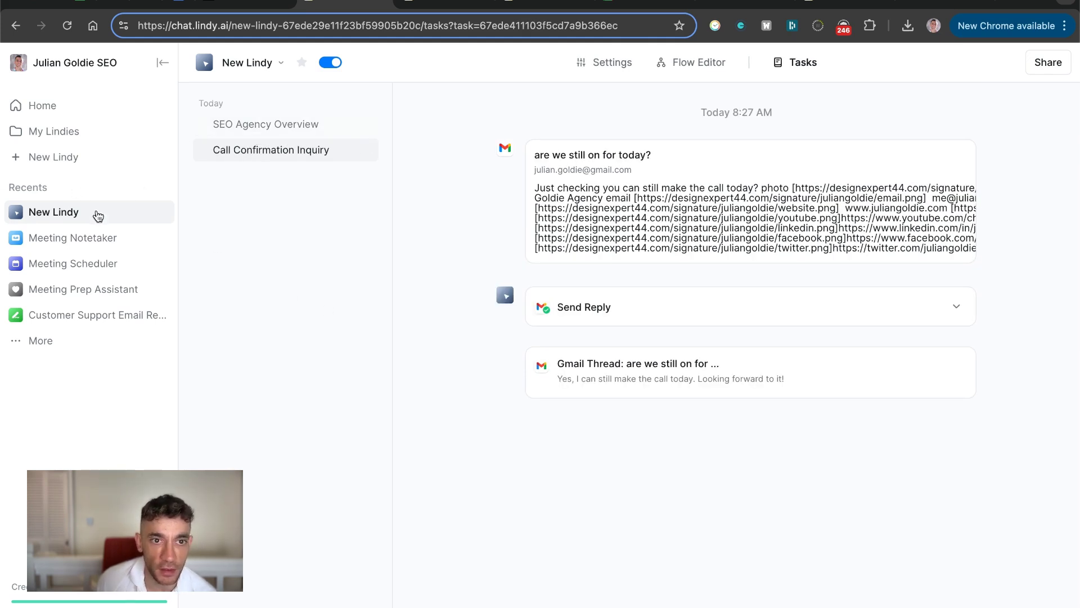
{"action": "left_click", "coordinate": [248, 134]}
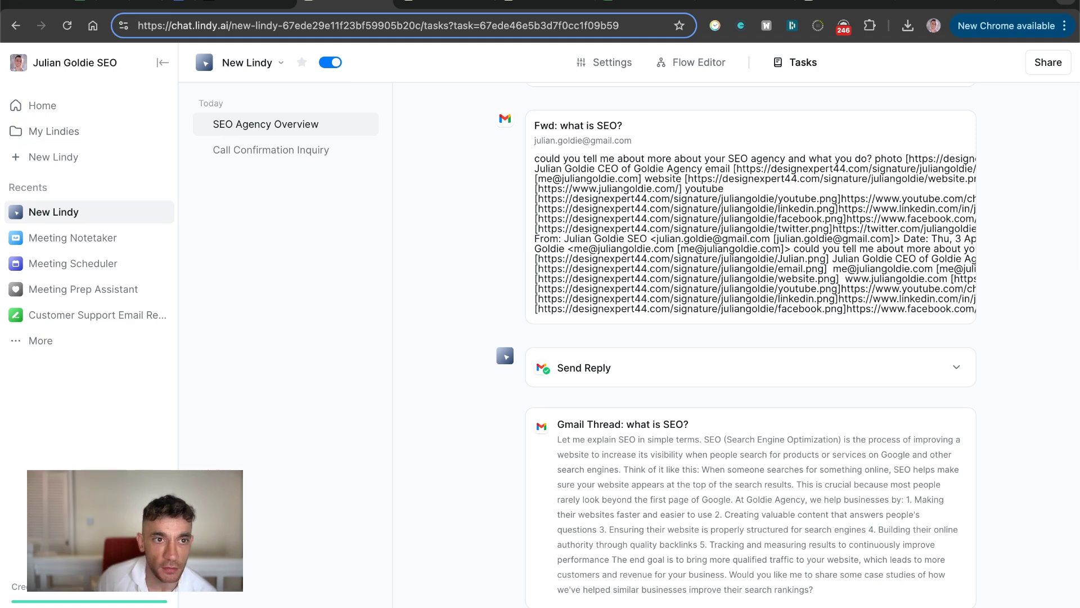
Step: Share the email reply agent as a template with anyone who has the link
{"action": "left_click", "coordinate": [545, 3]}
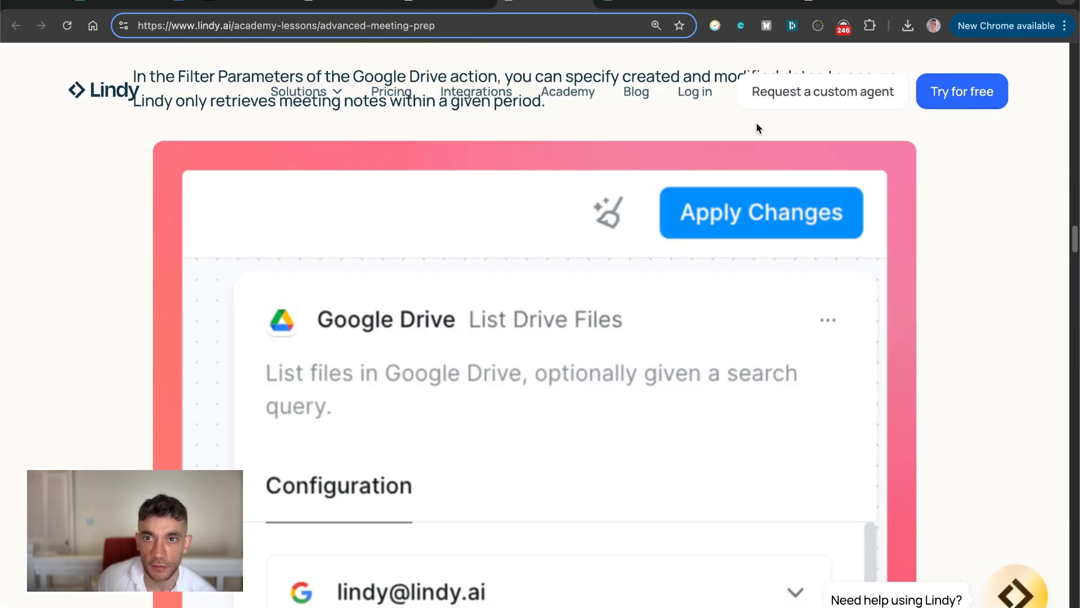
{"action": "left_click", "coordinate": [641, 4]}
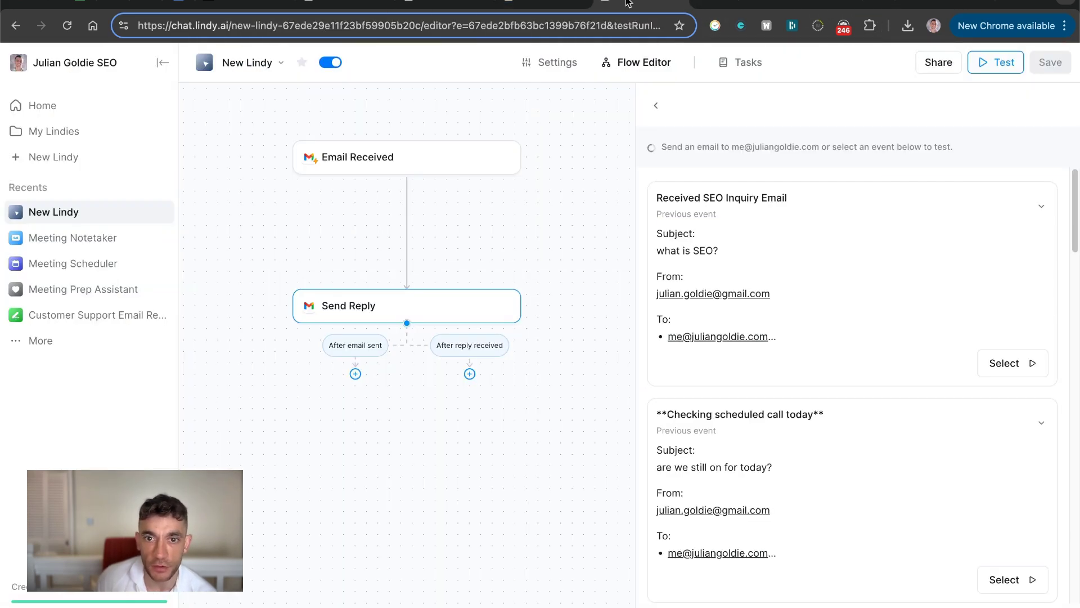
{"action": "left_click", "coordinate": [951, 62]}
{"action": "left_click", "coordinate": [848, 210]}
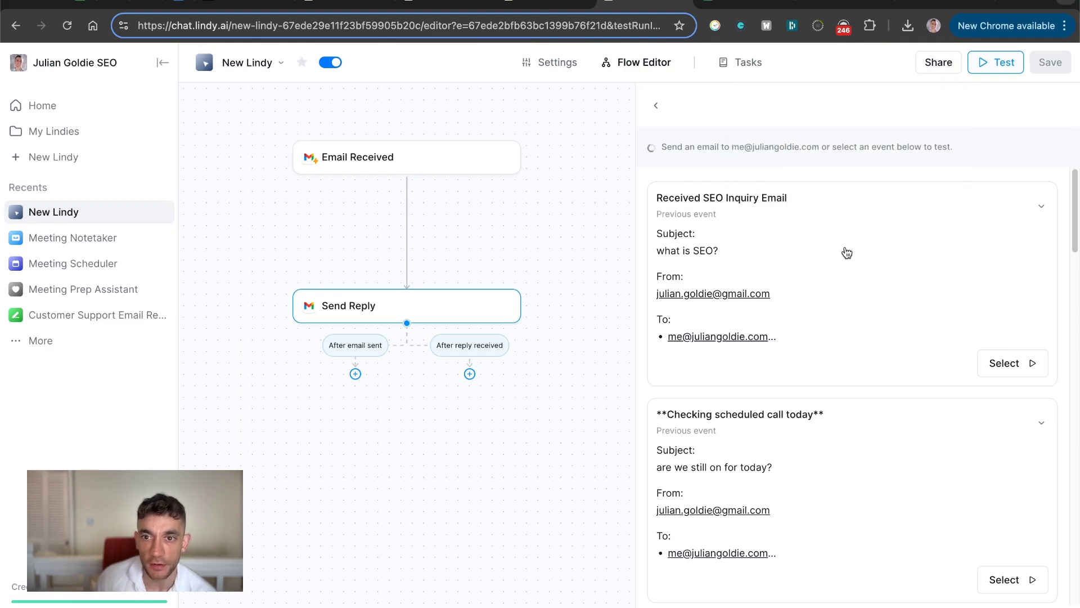
{"action": "left_click", "coordinate": [938, 62]}
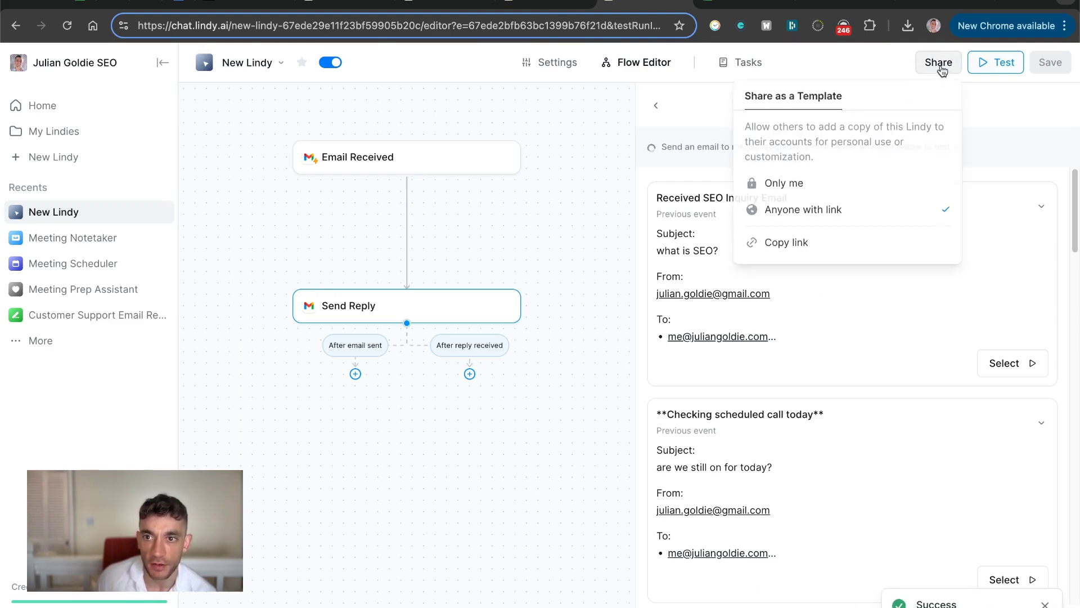
{"action": "left_click", "coordinate": [546, 146]}
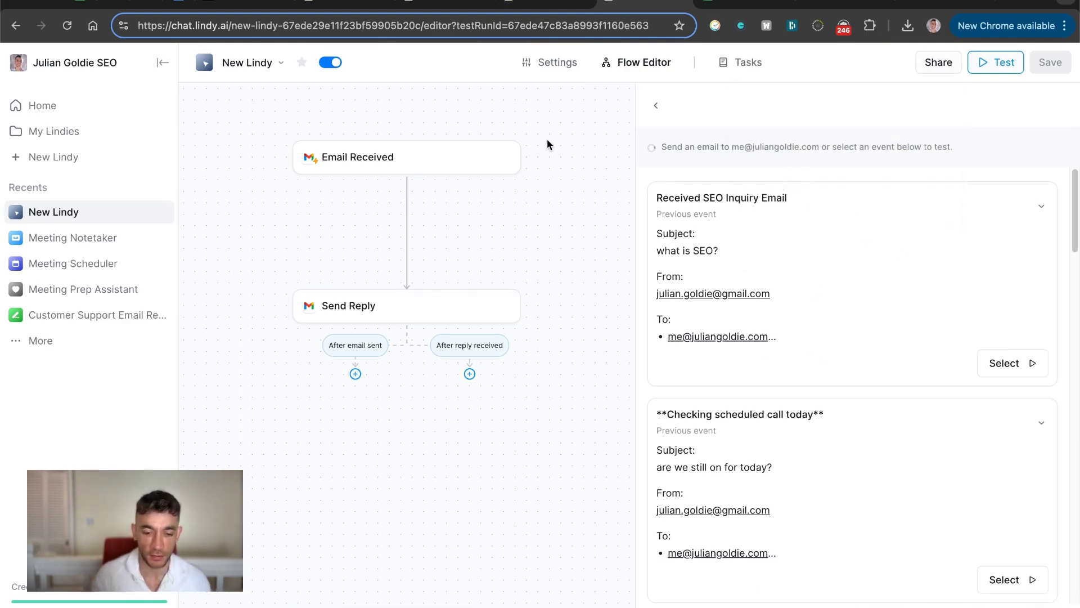
Step: Open the AI Profit Boardroom community on Skool and go to the "SOPs - The Whole Collection!" course in its classroom
{"action": "key", "text": "super+t"}
{"action": "type", "text": "ai p"}
{"action": "key", "text": "Return"}
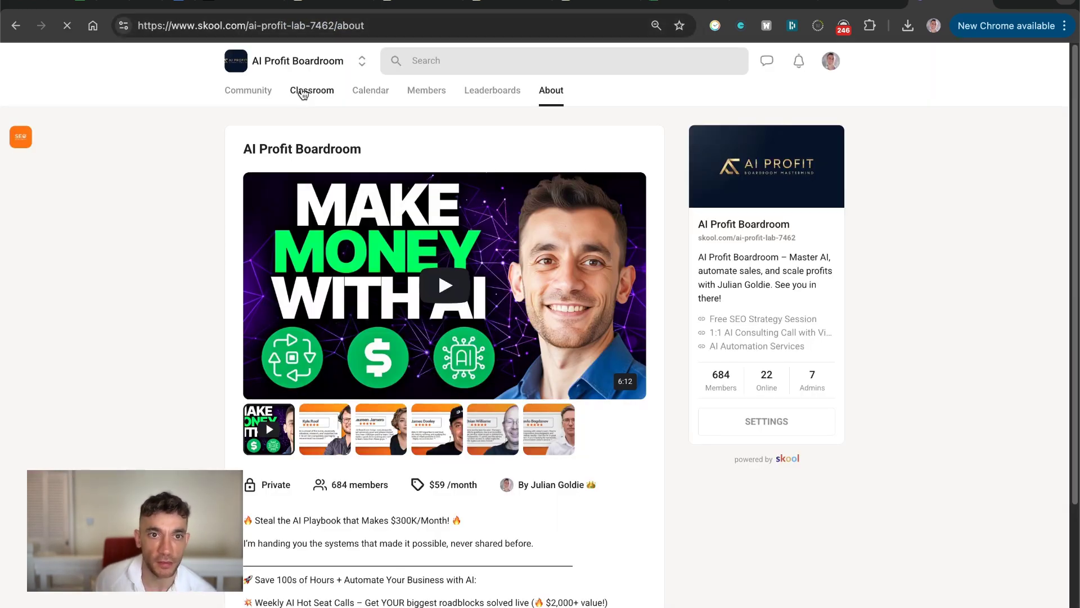
{"action": "left_click", "coordinate": [304, 90]}
{"action": "scroll", "coordinate": [506, 315], "scroll_direction": "down", "scroll_amount": 10}
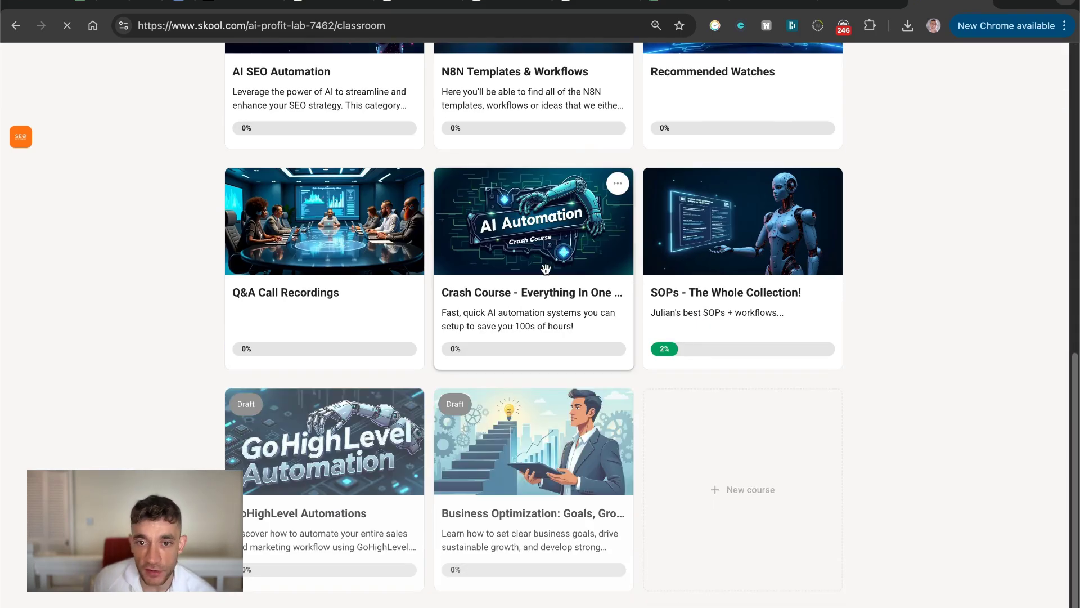
{"action": "left_click", "coordinate": [735, 293]}
Step: Add a page titled "Lindy AI Automation" to the April 2025 section, with a linked bullet "Example for email drafts", and save it
{"action": "scroll", "coordinate": [346, 354], "scroll_direction": "down", "scroll_amount": 20}
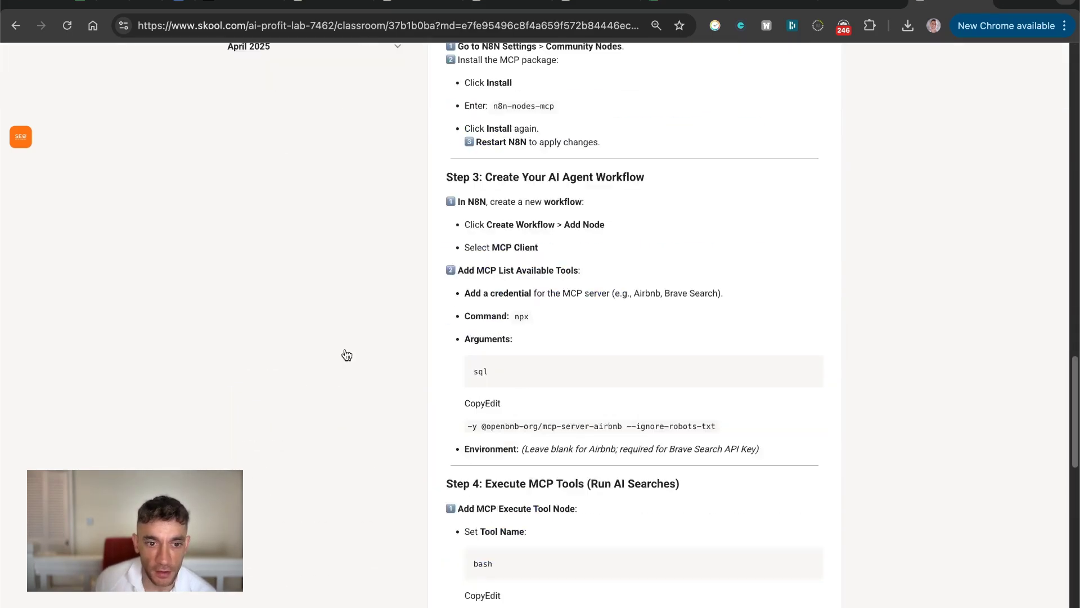
{"action": "scroll", "coordinate": [352, 354], "scroll_direction": "up", "scroll_amount": 12}
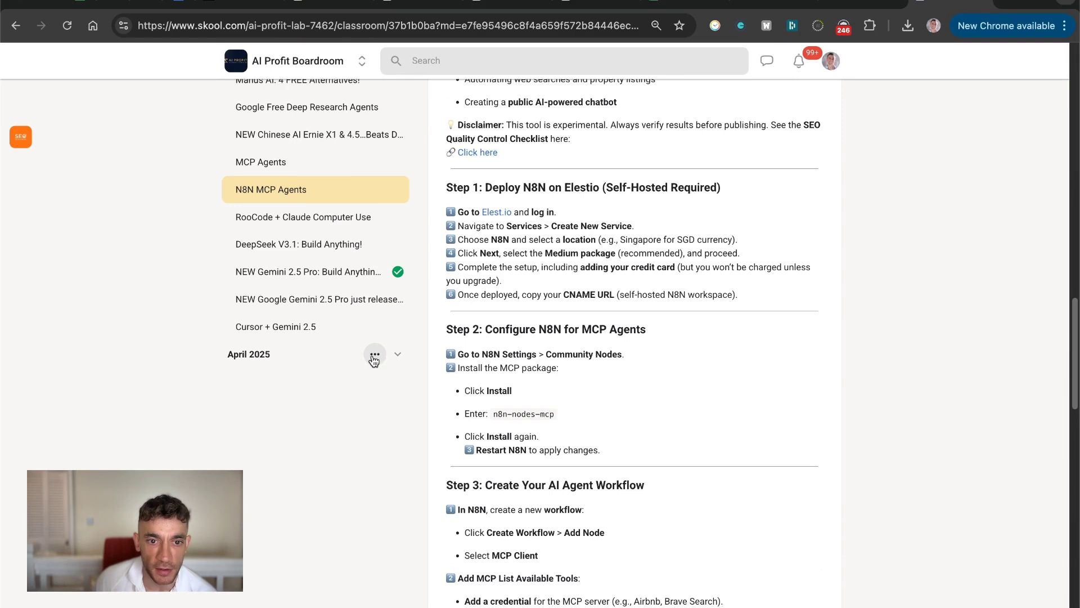
{"action": "left_click", "coordinate": [374, 354]}
{"action": "key", "text": "Escape"}
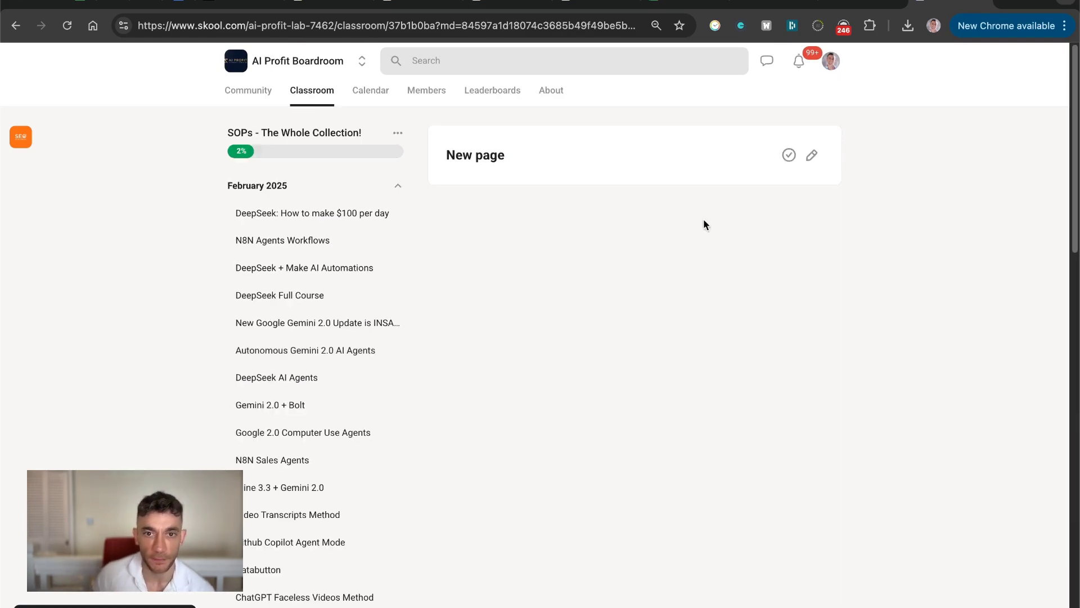
{"action": "left_click", "coordinate": [813, 157]}
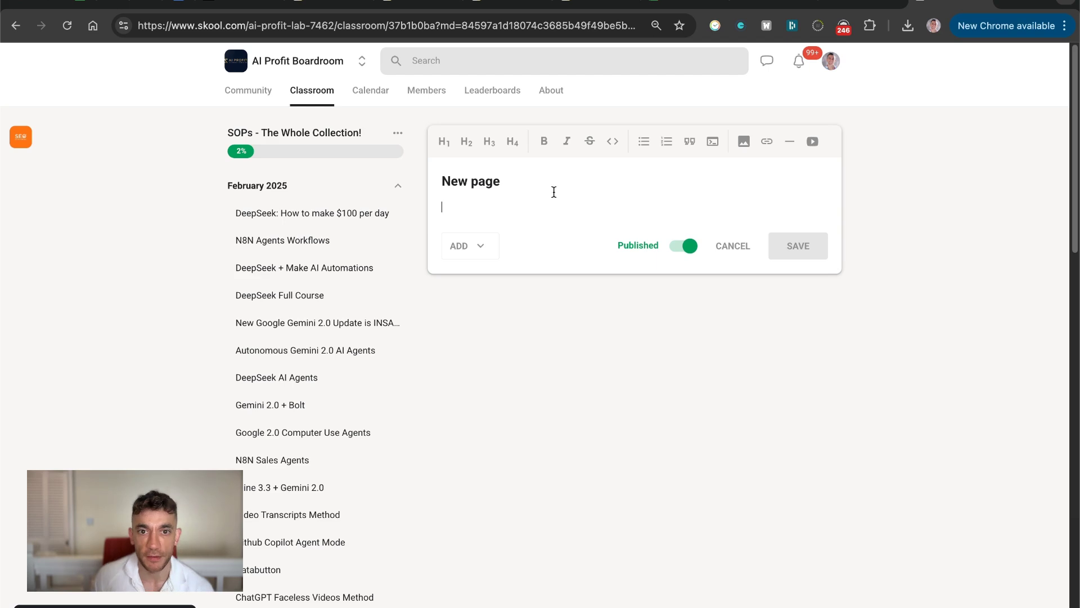
{"action": "type", "text": "Example for email drafts"}
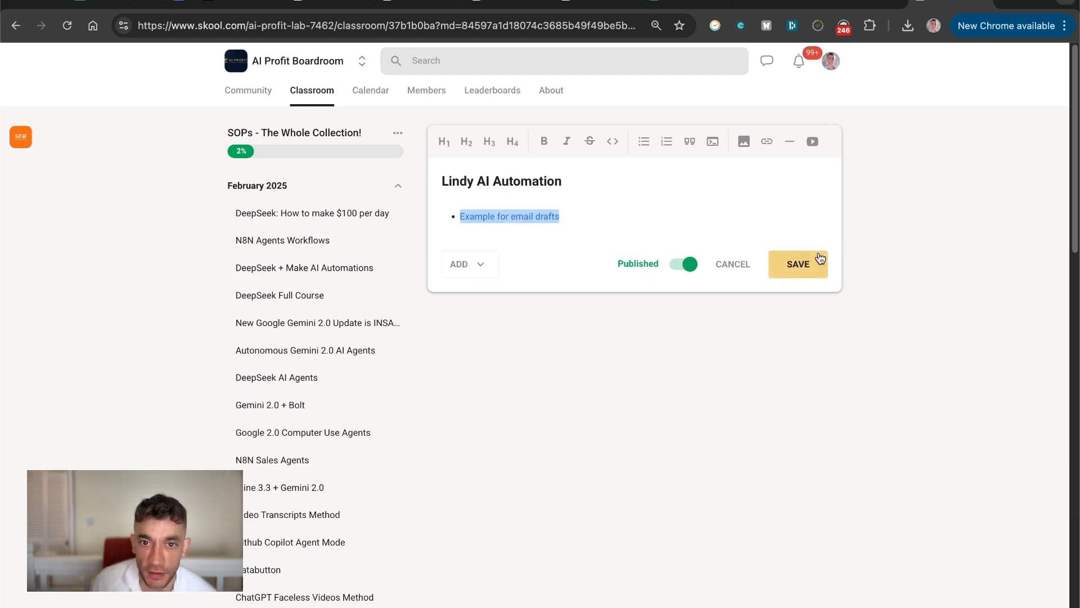
{"action": "left_click", "coordinate": [813, 274]}
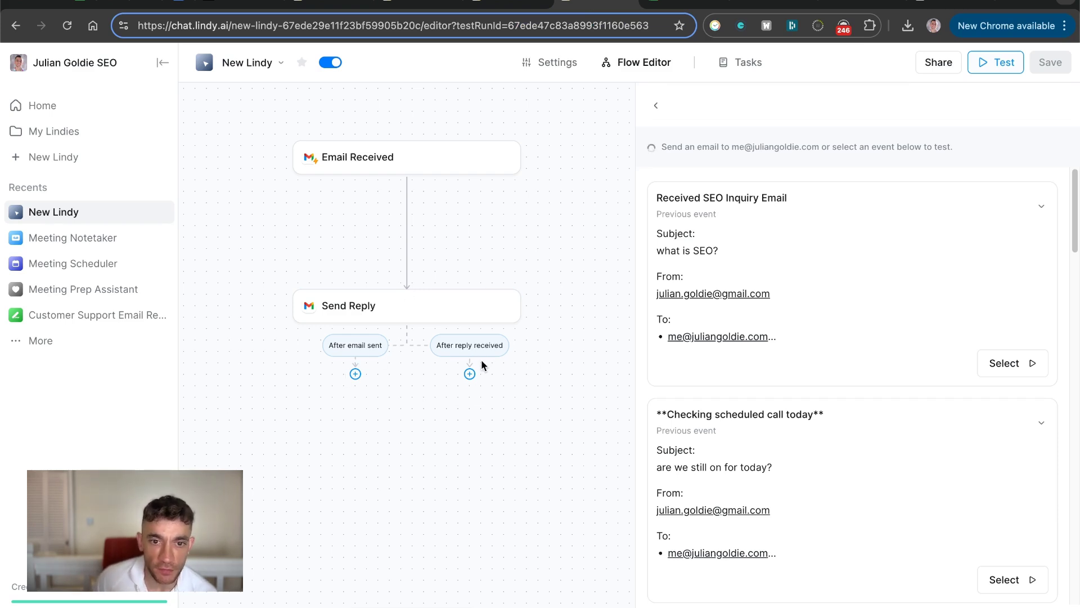
Step: Return to the Lindy flow editor and add a second Gmail Send Reply action on the "After reply received" branch
{"action": "left_click", "coordinate": [469, 373]}
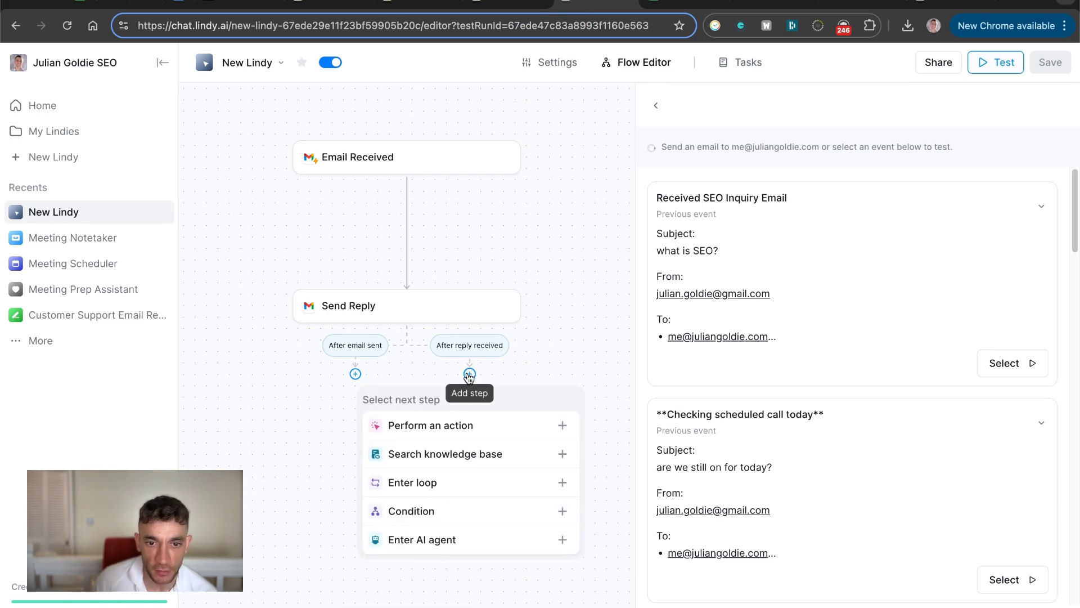
{"action": "left_click", "coordinate": [479, 425]}
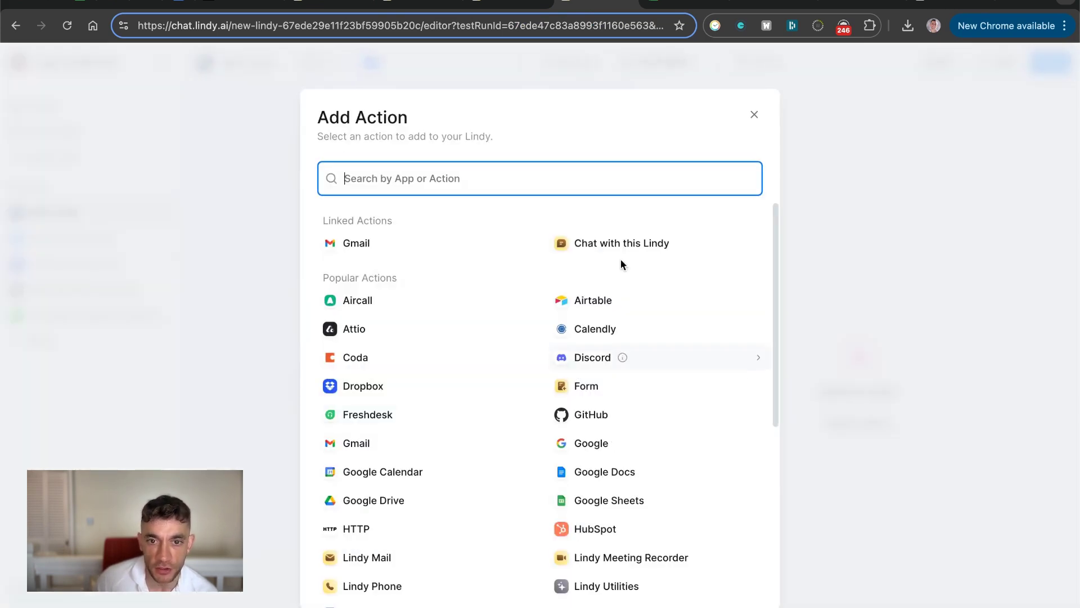
{"action": "left_click", "coordinate": [422, 240]}
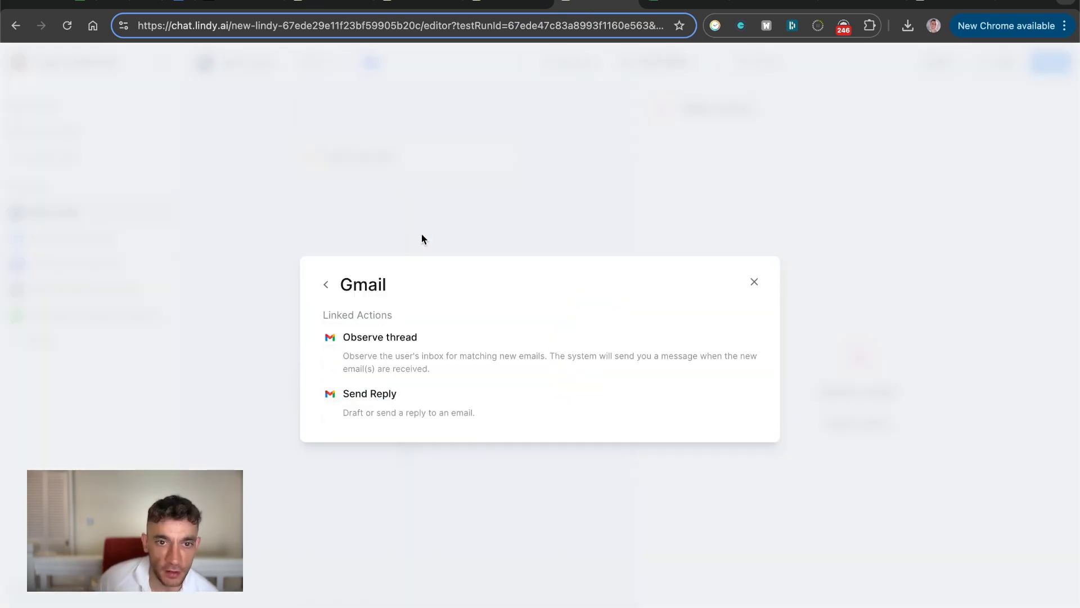
{"action": "left_click", "coordinate": [363, 421]}
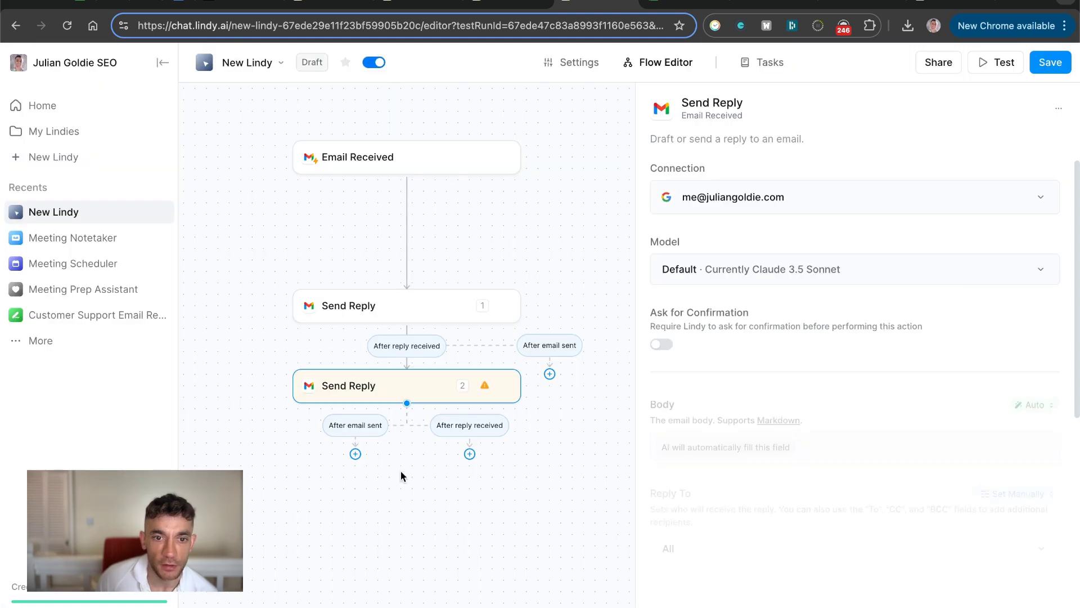
Step: Add a Gmail Send Email action on the second Send Reply's "After email sent" branch
{"action": "left_click", "coordinate": [355, 454]}
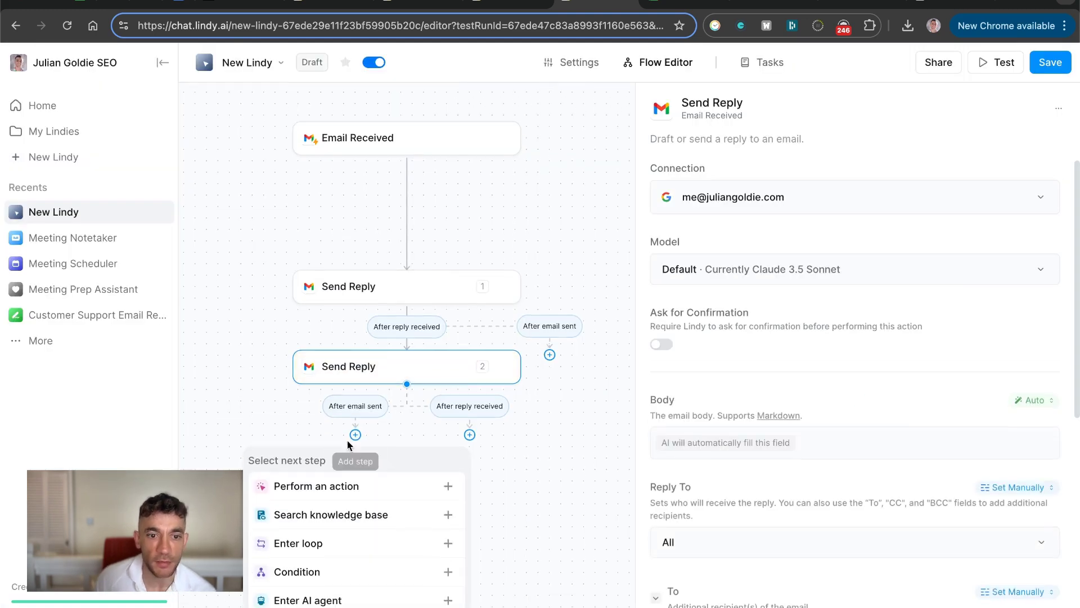
{"action": "left_click", "coordinate": [315, 484]}
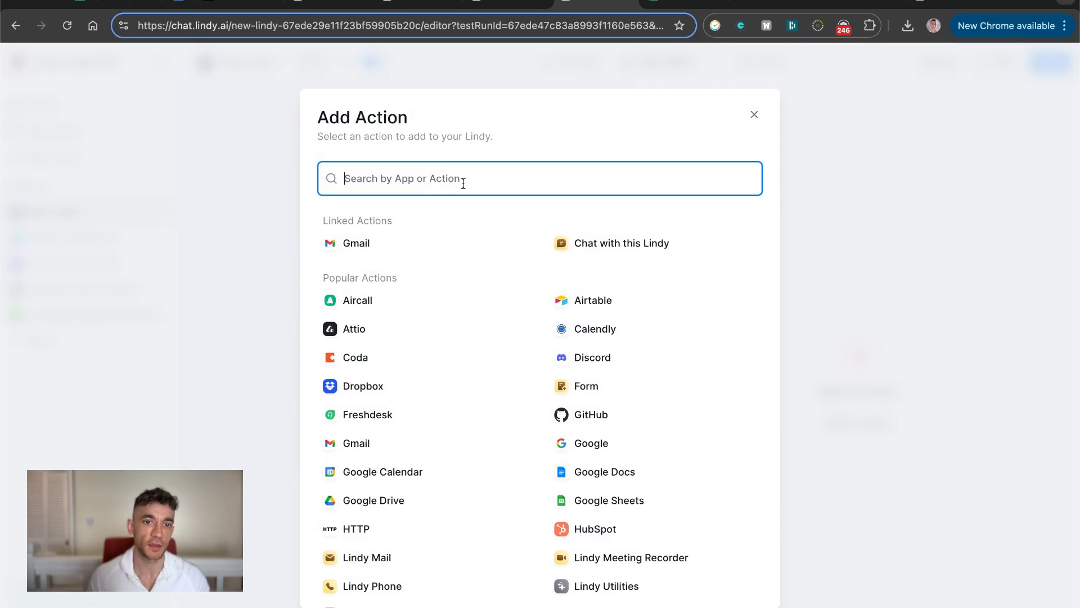
{"action": "type", "text": "gmail"}
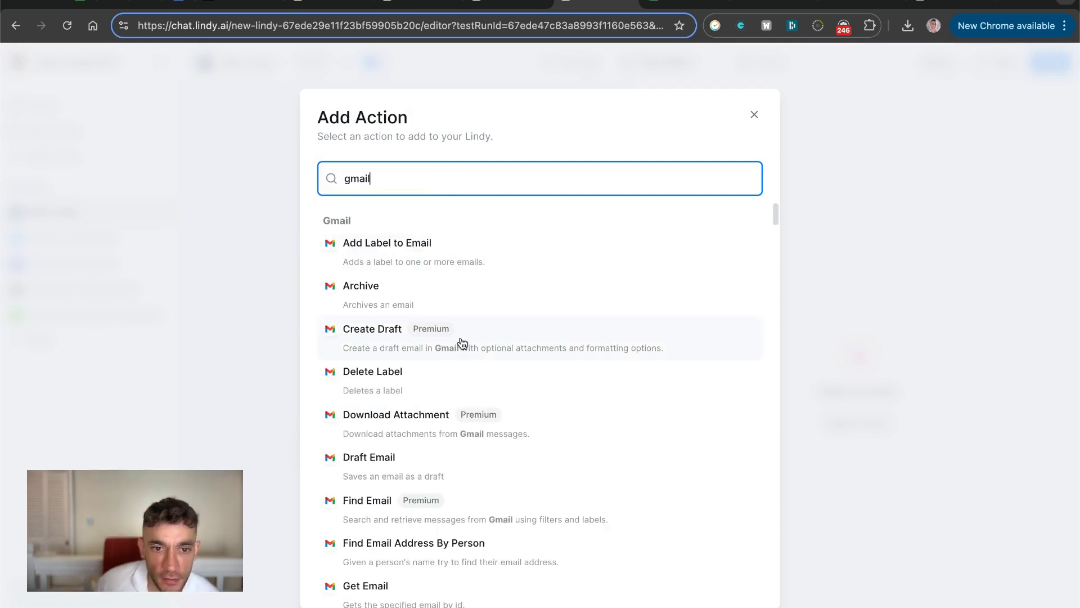
{"action": "scroll", "coordinate": [450, 365], "scroll_direction": "down", "scroll_amount": 5}
{"action": "scroll", "coordinate": [446, 383], "scroll_direction": "up", "scroll_amount": 1}
{"action": "right_click", "coordinate": [436, 341]}
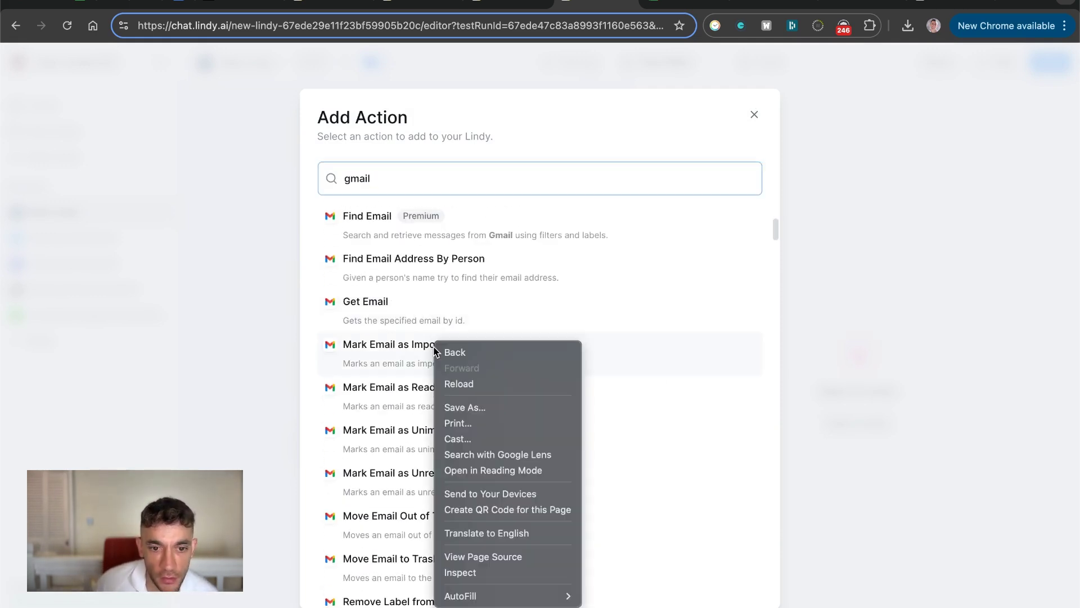
{"action": "left_click", "coordinate": [314, 402]}
{"action": "scroll", "coordinate": [313, 407], "scroll_direction": "down", "scroll_amount": 8}
{"action": "scroll", "coordinate": [398, 277], "scroll_direction": "up", "scroll_amount": 1}
{"action": "left_click", "coordinate": [401, 267]}
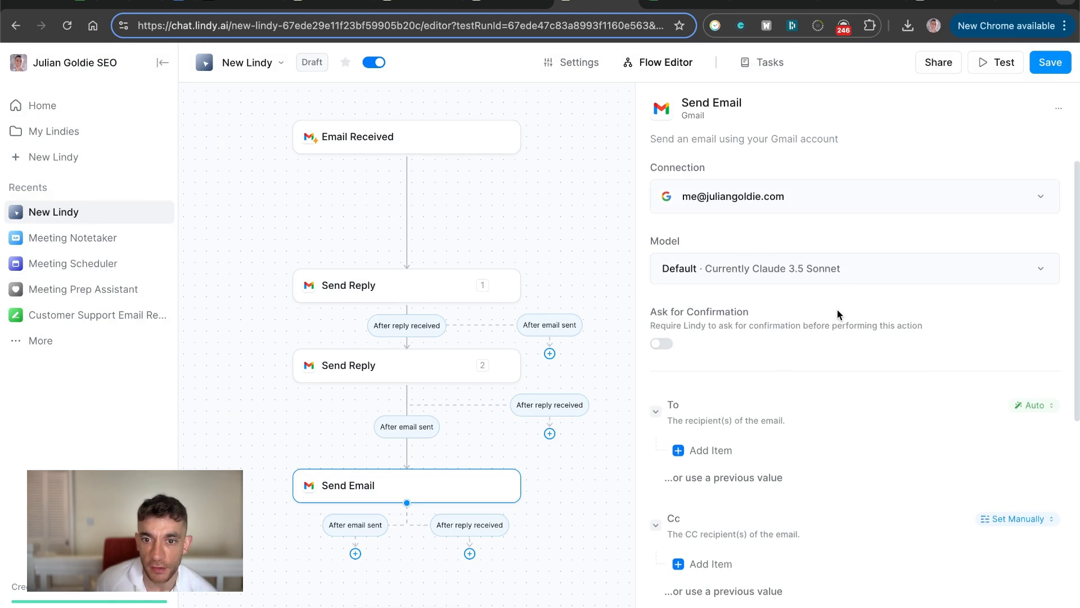
Step: Examine the Send Email action's recipient, subject, body, signature and draft settings
{"action": "scroll", "coordinate": [838, 312], "scroll_direction": "down", "scroll_amount": 6}
{"action": "scroll", "coordinate": [838, 318], "scroll_direction": "down", "scroll_amount": 2}
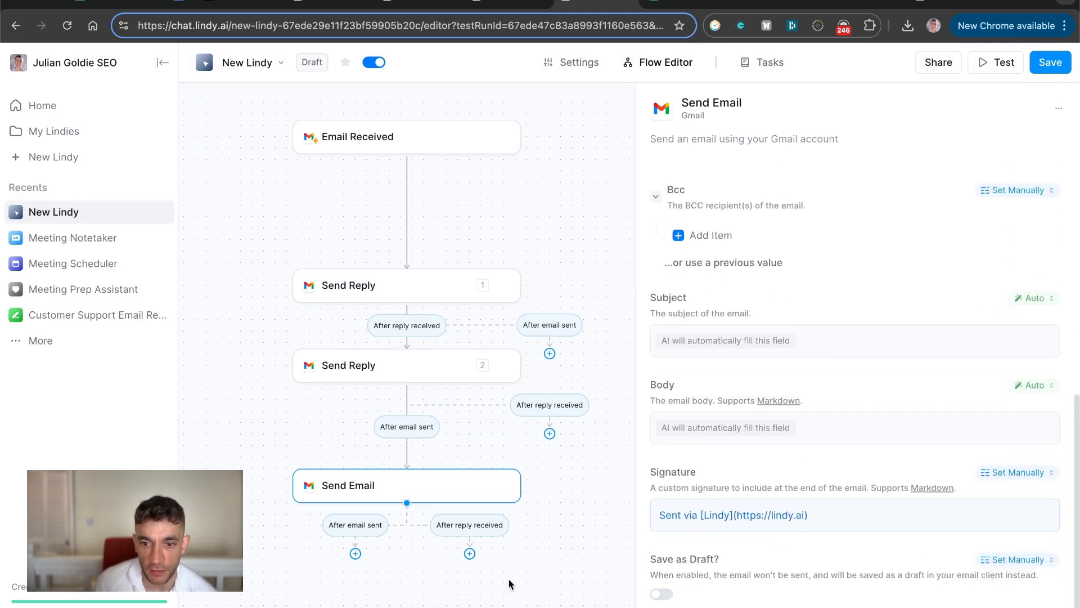
{"action": "scroll", "coordinate": [761, 421], "scroll_direction": "up", "scroll_amount": 8}
{"action": "scroll", "coordinate": [760, 420], "scroll_direction": "down", "scroll_amount": 7}
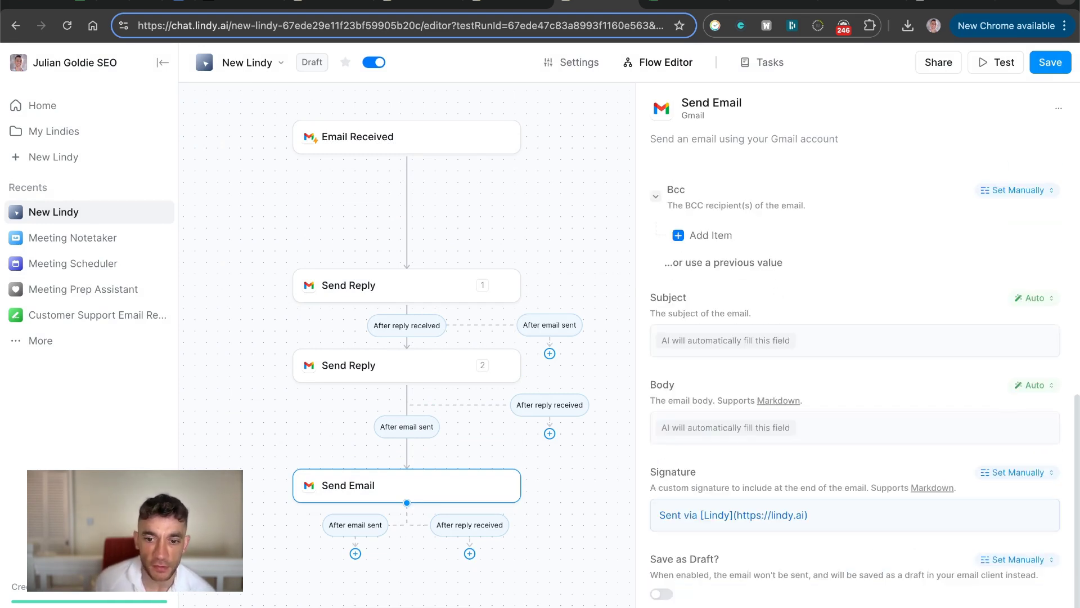
{"action": "scroll", "coordinate": [726, 450], "scroll_direction": "up", "scroll_amount": 7}
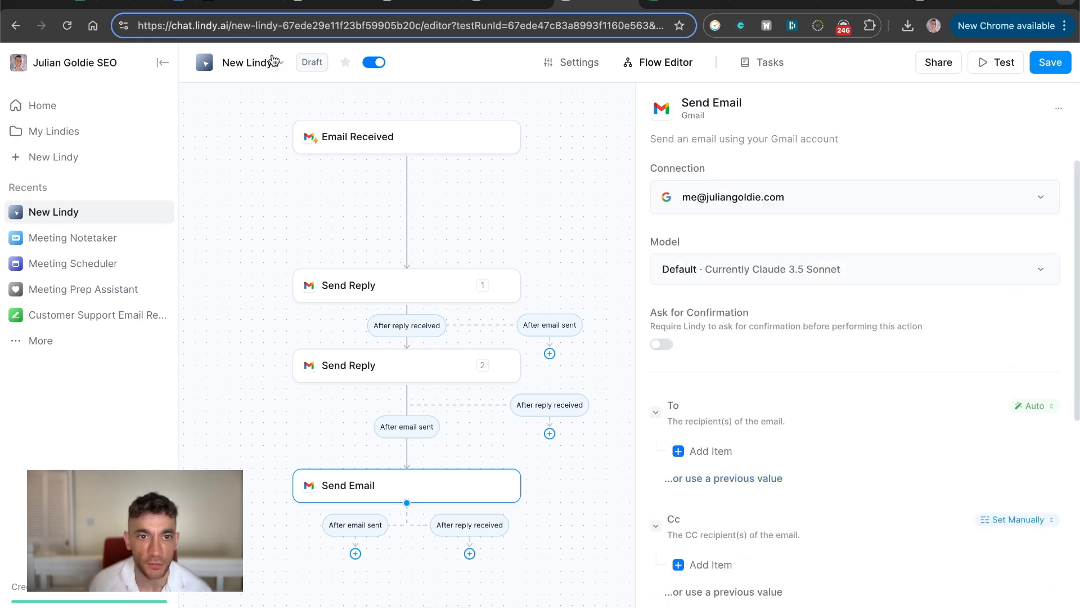
{"action": "mouse_move", "coordinate": [341, 140]}
{"action": "left_mouse_down"}
{"action": "mouse_move", "coordinate": [367, 198]}
{"action": "mouse_move", "coordinate": [344, 200]}
{"action": "mouse_move", "coordinate": [342, 188]}
{"action": "left_mouse_up"}
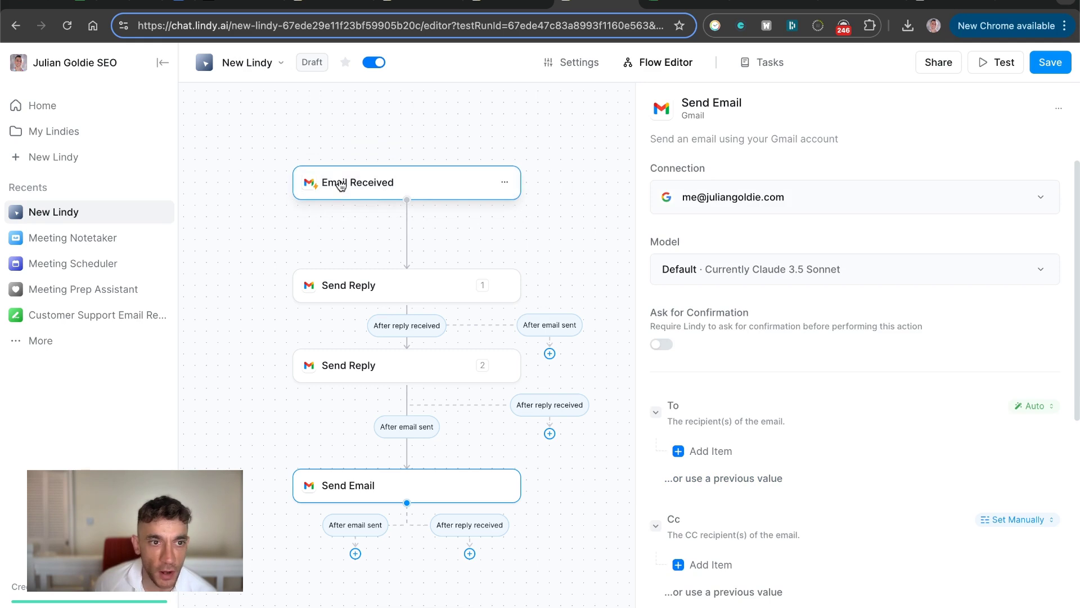
Step: Discard the unsaved flow changes, return to Lindy's home and browse the full list of templates
{"action": "left_click", "coordinate": [120, 116]}
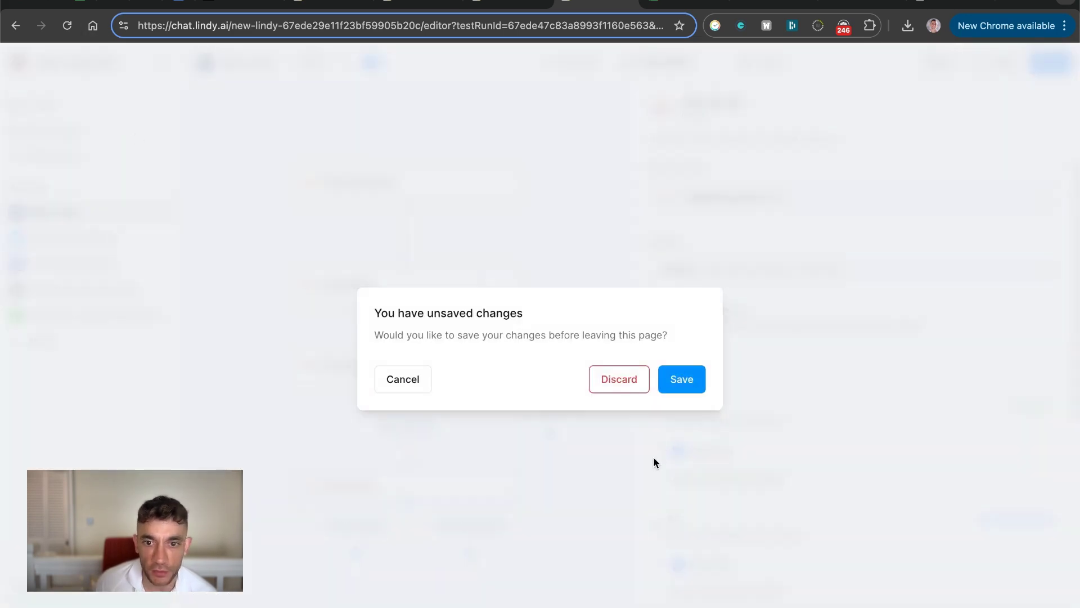
{"action": "left_click", "coordinate": [591, 376]}
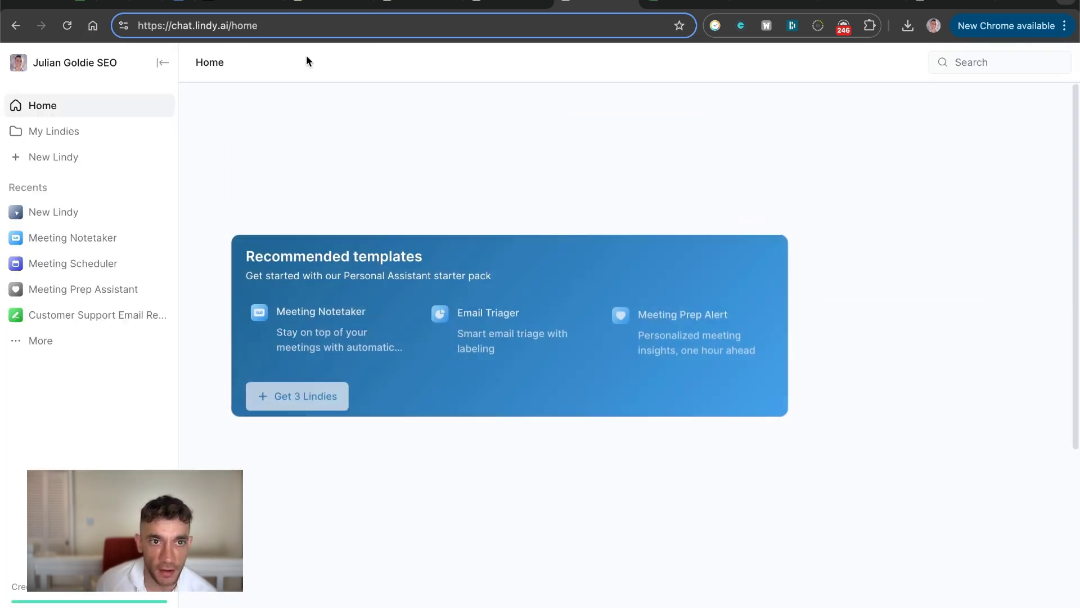
{"action": "scroll", "coordinate": [327, 289], "scroll_direction": "down", "scroll_amount": 5}
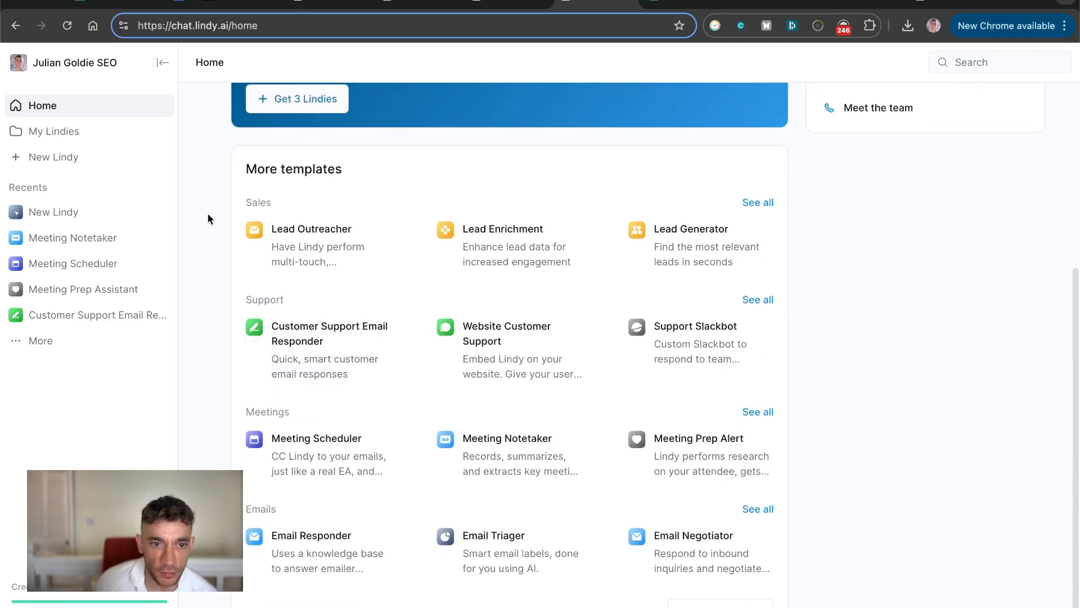
{"action": "scroll", "coordinate": [208, 219], "scroll_direction": "down", "scroll_amount": 1}
{"action": "left_click", "coordinate": [722, 579]}
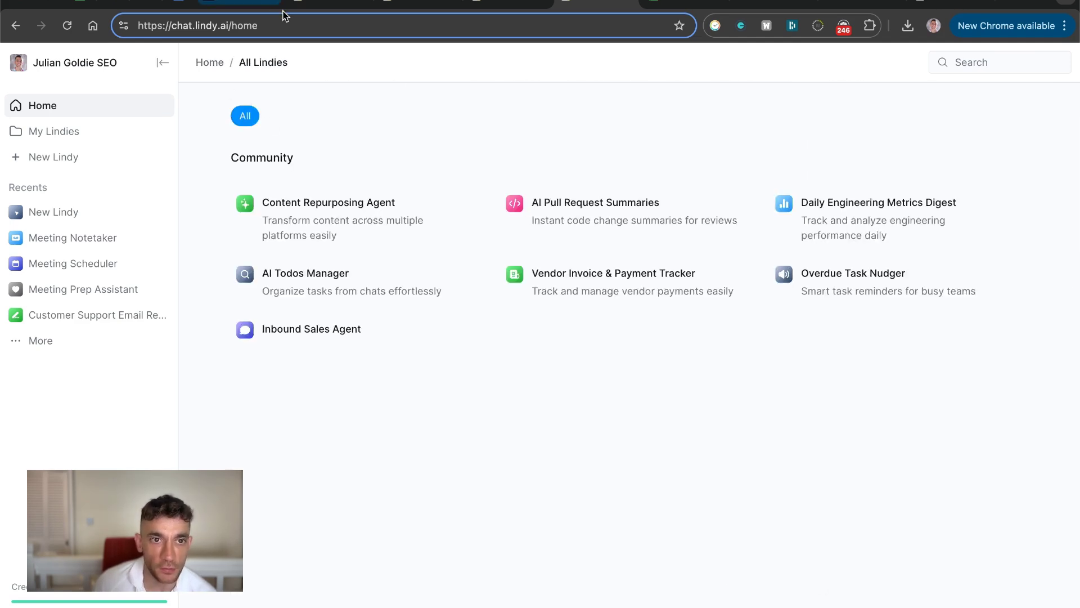
{"action": "scroll", "coordinate": [597, 270], "scroll_direction": "down", "scroll_amount": 5}
{"action": "scroll", "coordinate": [585, 287], "scroll_direction": "up", "scroll_amount": 5}
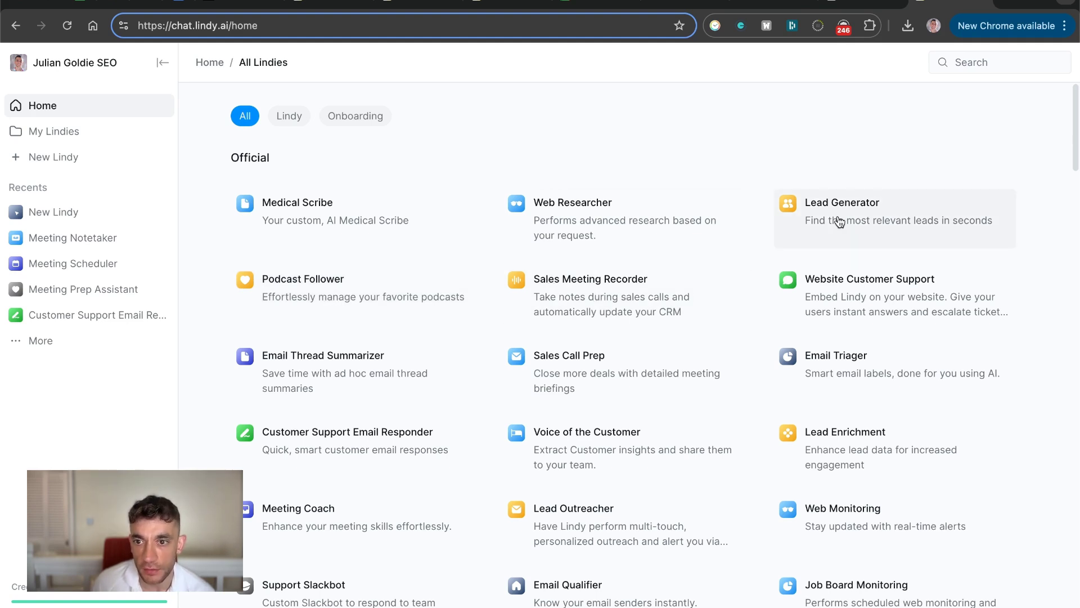
Step: Add the Website Customer Support template and open its embed settings
{"action": "left_click", "coordinate": [913, 299]}
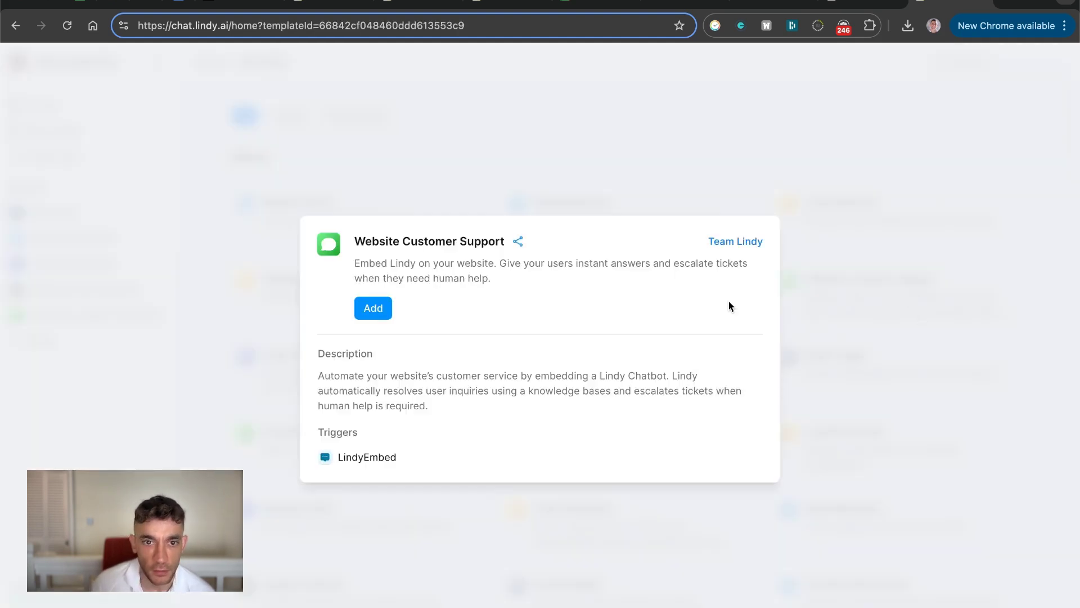
{"action": "left_click", "coordinate": [385, 311]}
{"action": "scroll", "coordinate": [839, 320], "scroll_direction": "up", "scroll_amount": 3}
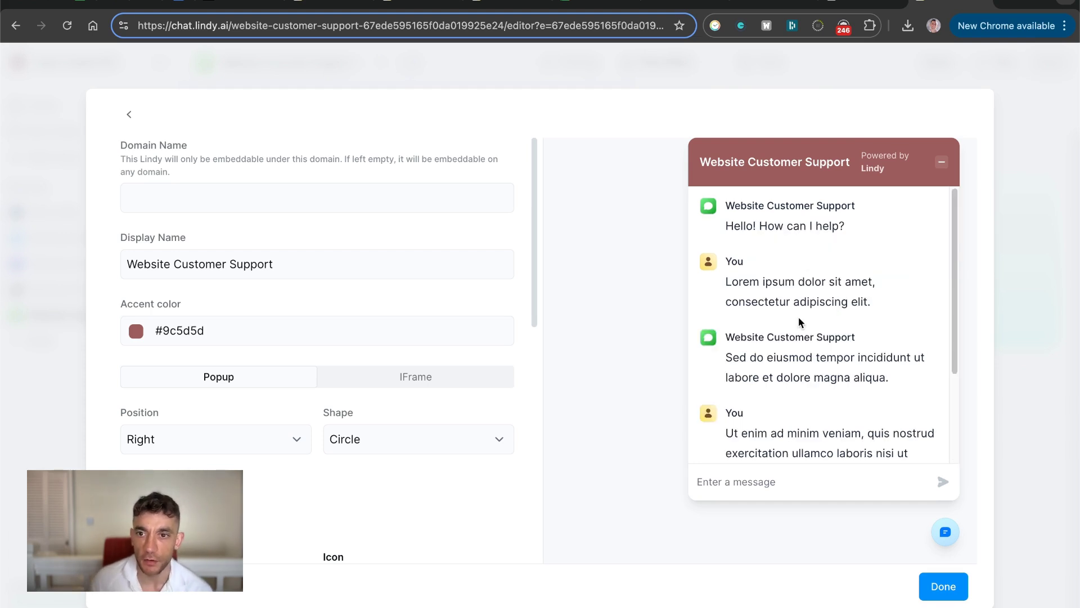
Step: Review the chat widget's embed settings, copy the code snippet to the clipboard and finish the configuration
{"action": "scroll", "coordinate": [252, 461], "scroll_direction": "down", "scroll_amount": 10}
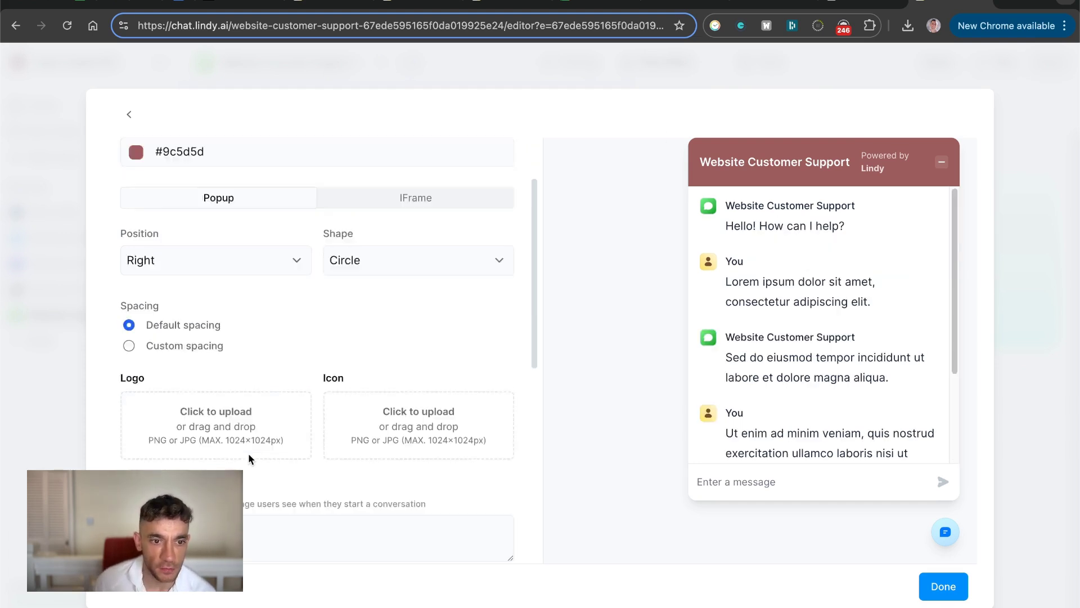
{"action": "scroll", "coordinate": [284, 287], "scroll_direction": "up", "scroll_amount": 10}
{"action": "scroll", "coordinate": [307, 393], "scroll_direction": "down", "scroll_amount": 10}
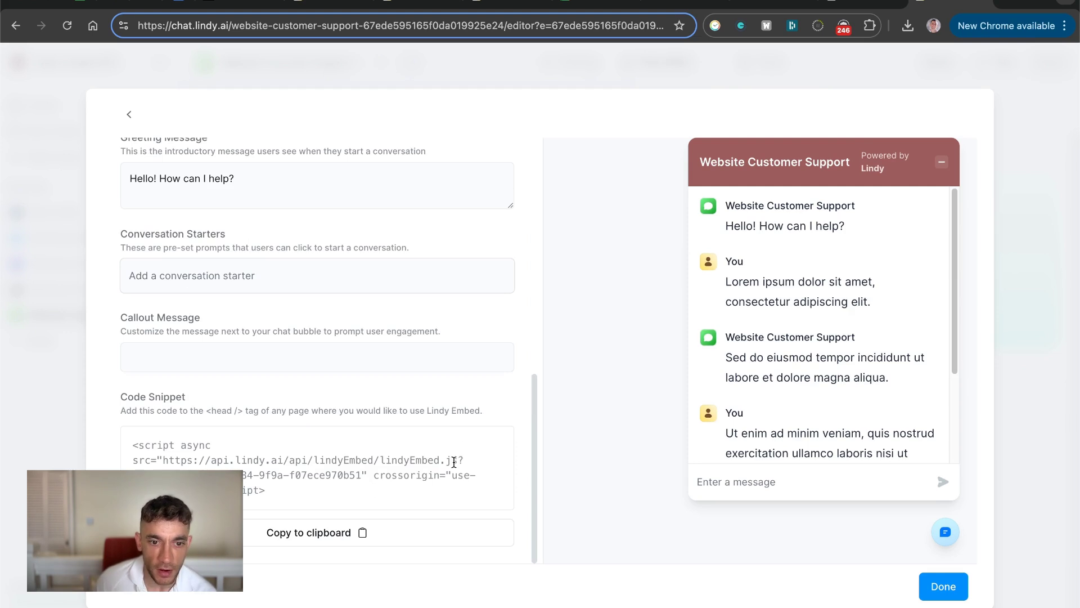
{"action": "left_click", "coordinate": [340, 537]}
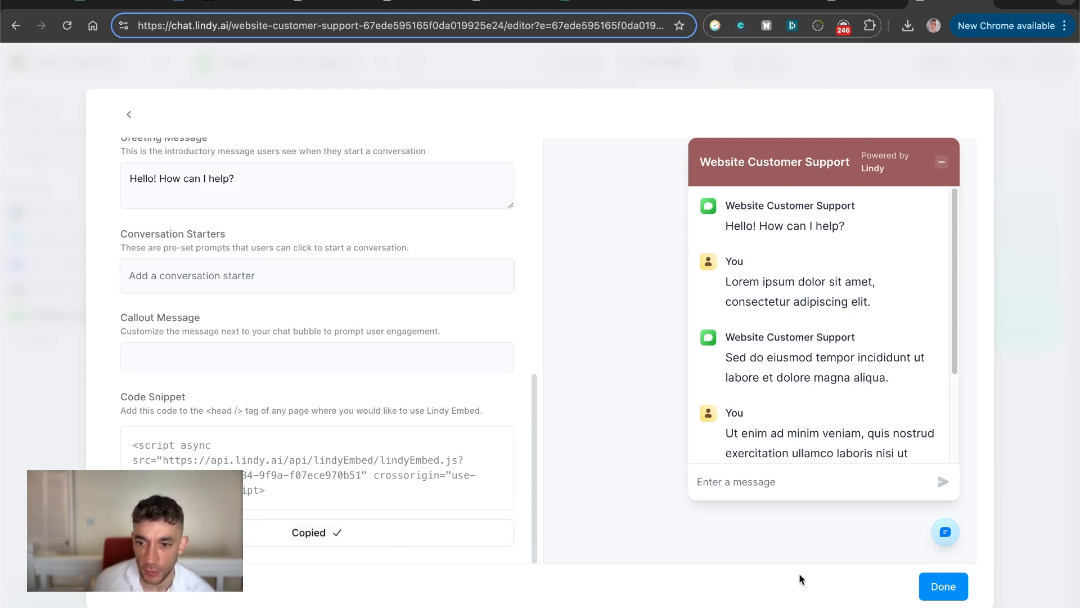
{"action": "left_click", "coordinate": [943, 586]}
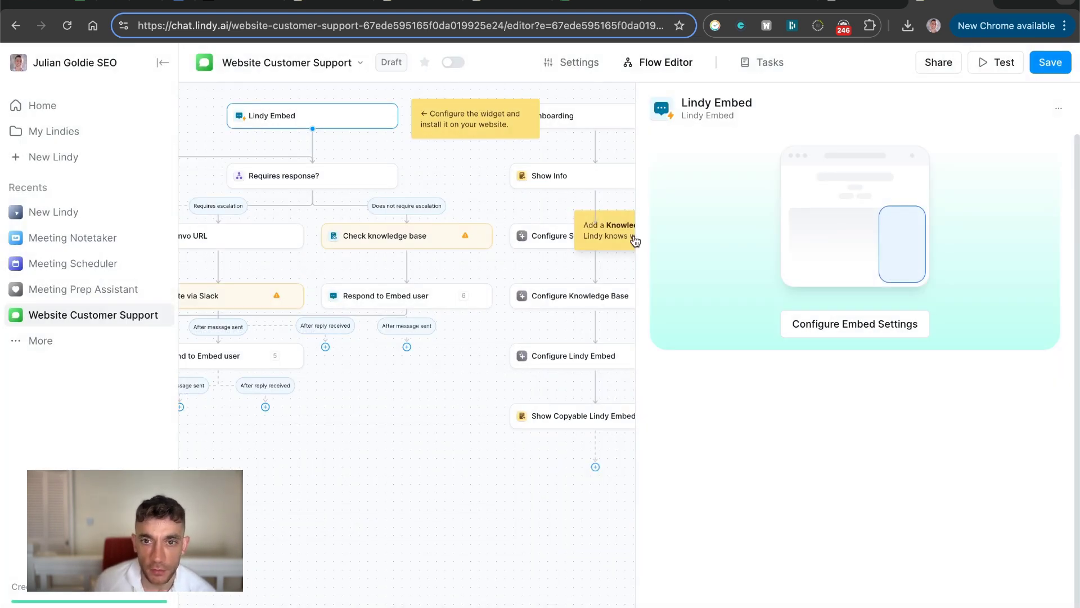
Step: Enlarge the flow canvas and examine the Website Customer Support workflow's escalation, knowledge base and onboarding branches
{"action": "left_click_drag", "start_coordinate": [635, 236], "coordinate": [795, 235]}
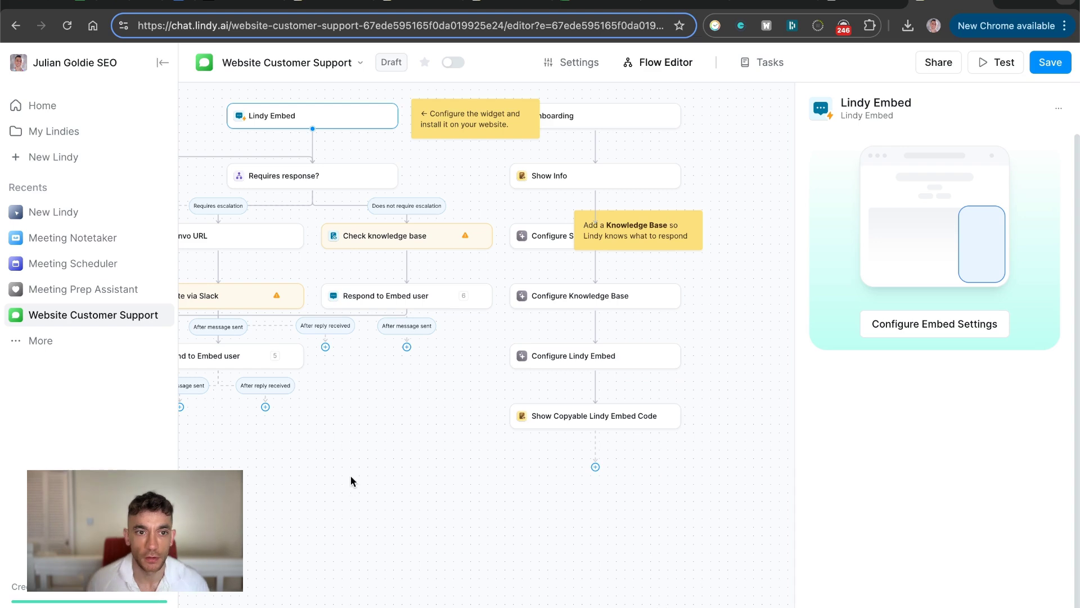
{"action": "scroll", "coordinate": [392, 436], "scroll_direction": "up", "scroll_amount": 1}
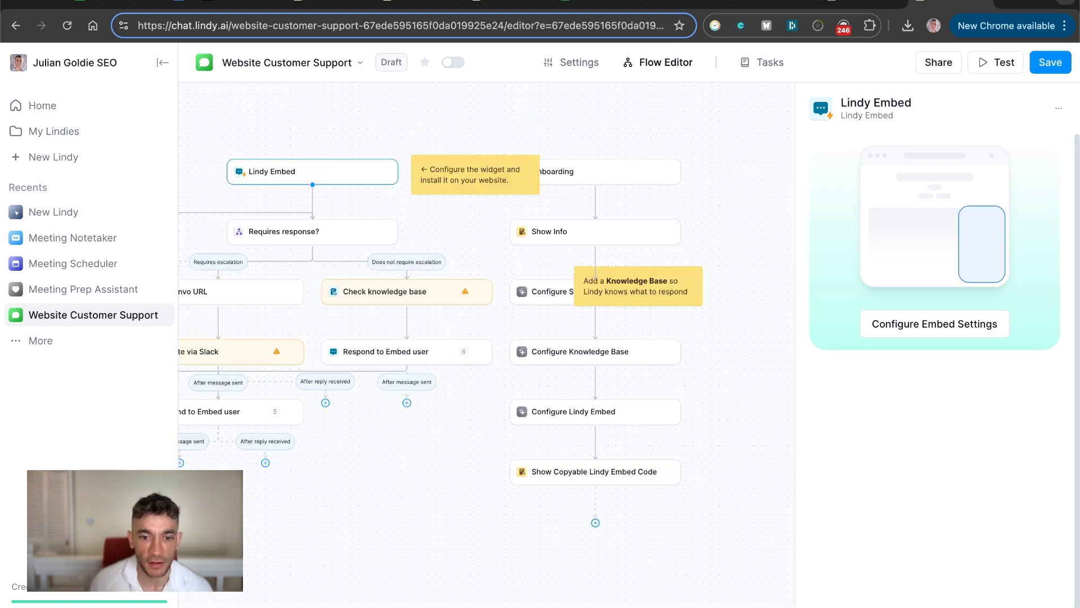
{"action": "left_click_drag", "start_coordinate": [178, 554], "coordinate": [124, 549]}
{"action": "left_click", "coordinate": [317, 543]}
{"action": "key", "text": "ctrl+minus"}
{"action": "key", "text": "ctrl+minus"}
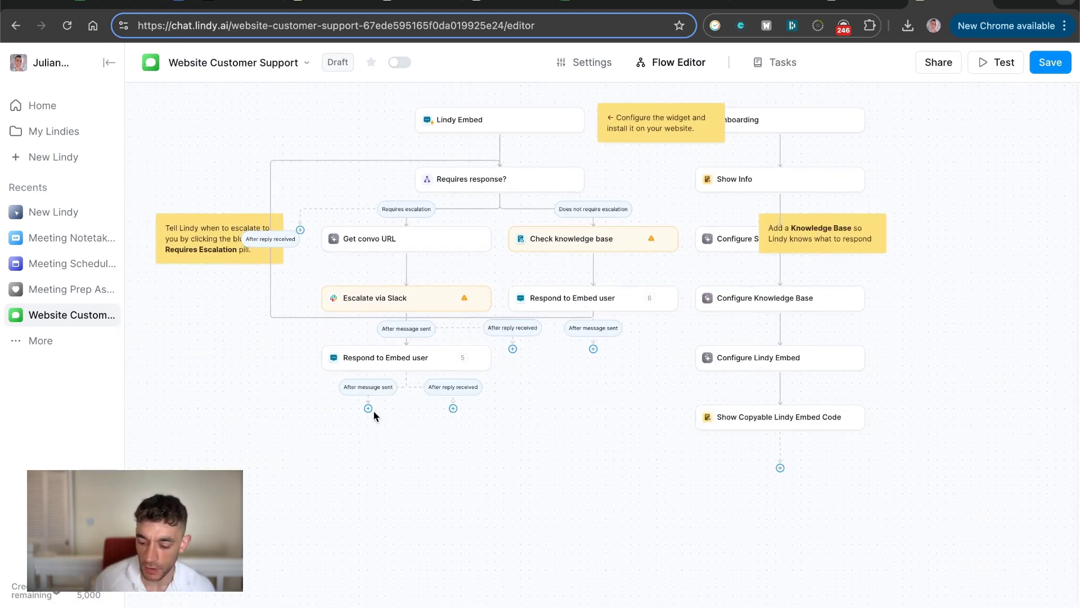
{"action": "scroll", "coordinate": [394, 399], "scroll_direction": "down", "scroll_amount": 2}
{"action": "scroll", "coordinate": [450, 242], "scroll_direction": "up", "scroll_amount": 3}
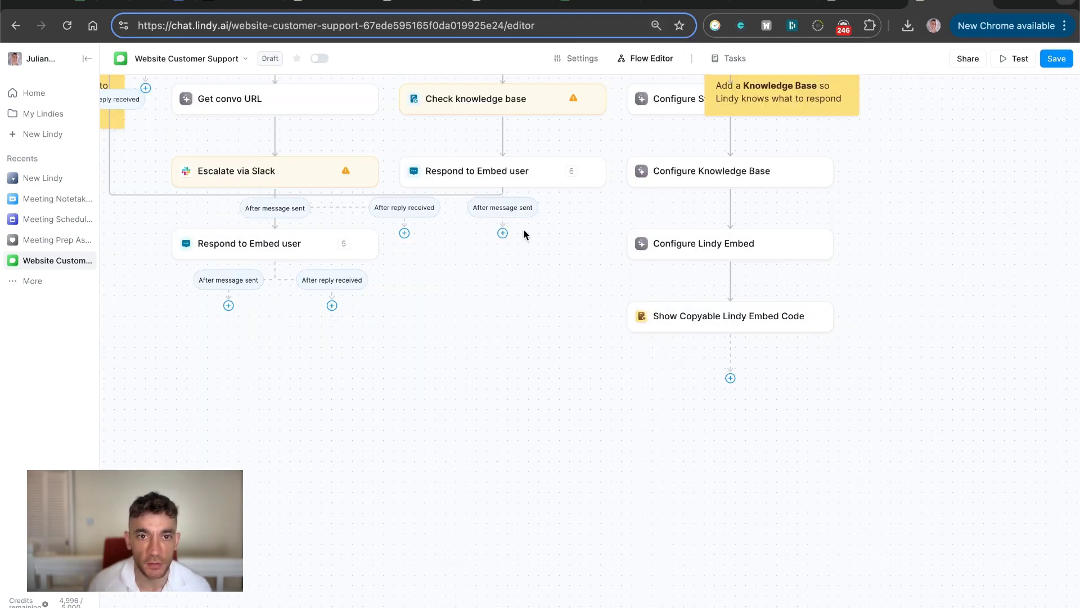
{"action": "scroll", "coordinate": [518, 379], "scroll_direction": "up", "scroll_amount": 8}
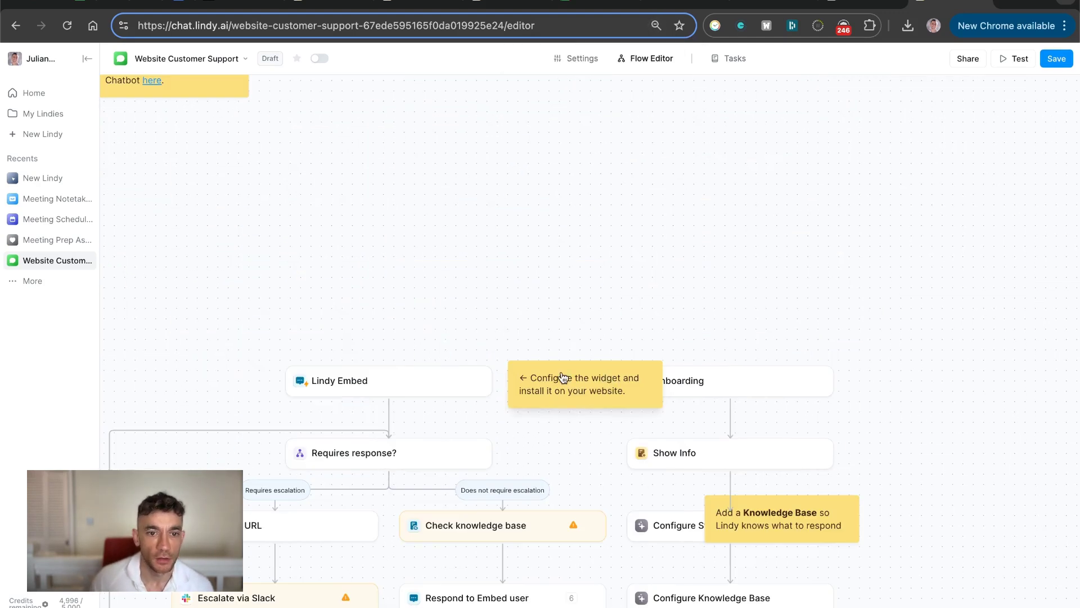
Step: Open the embed settings of the Lindy Embed trigger in the Website Customer Support flow
{"action": "scroll", "coordinate": [563, 374], "scroll_direction": "down", "scroll_amount": 4}
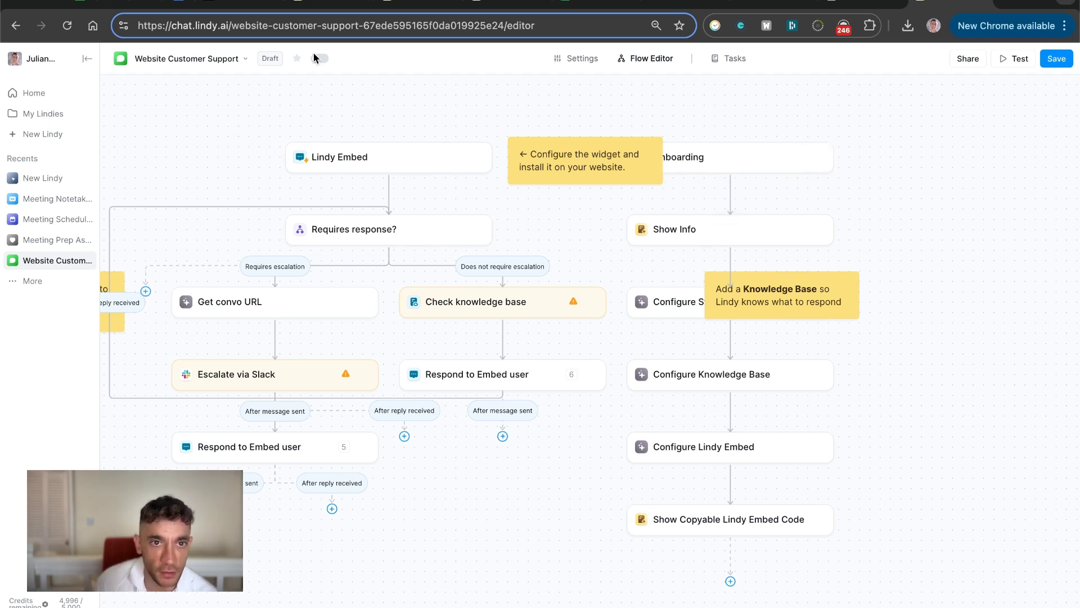
{"action": "left_click", "coordinate": [328, 160]}
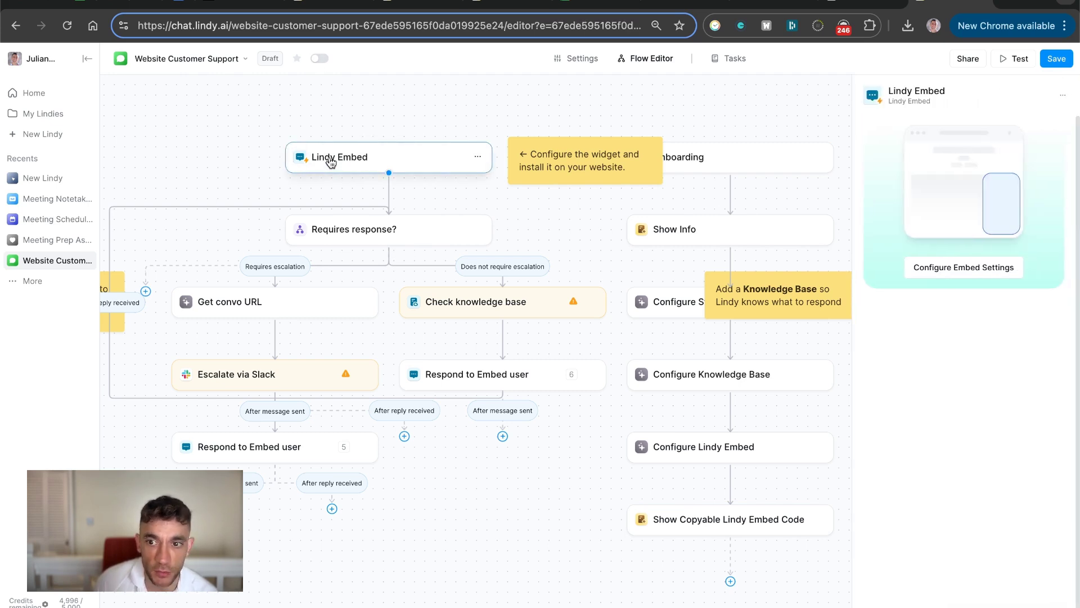
{"action": "left_click", "coordinate": [986, 266]}
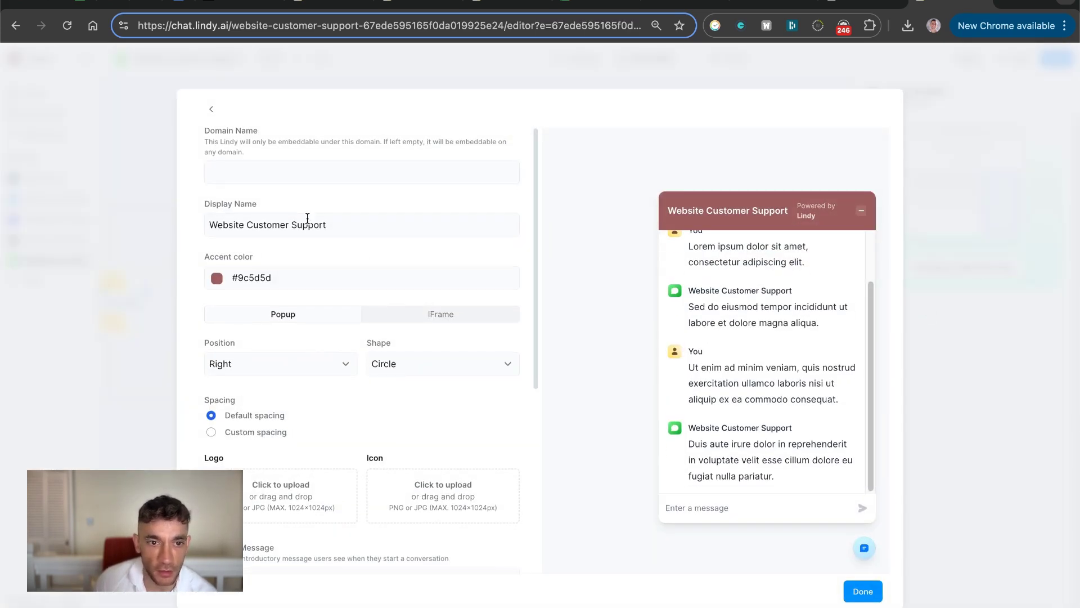
Step: Set the chat widget's accent color to the yellowish brand color #ffb40c
{"action": "scroll", "coordinate": [225, 217], "scroll_direction": "down", "scroll_amount": 1}
{"action": "key", "text": "super+l"}
{"action": "type", "text": "coloubrandcol"}
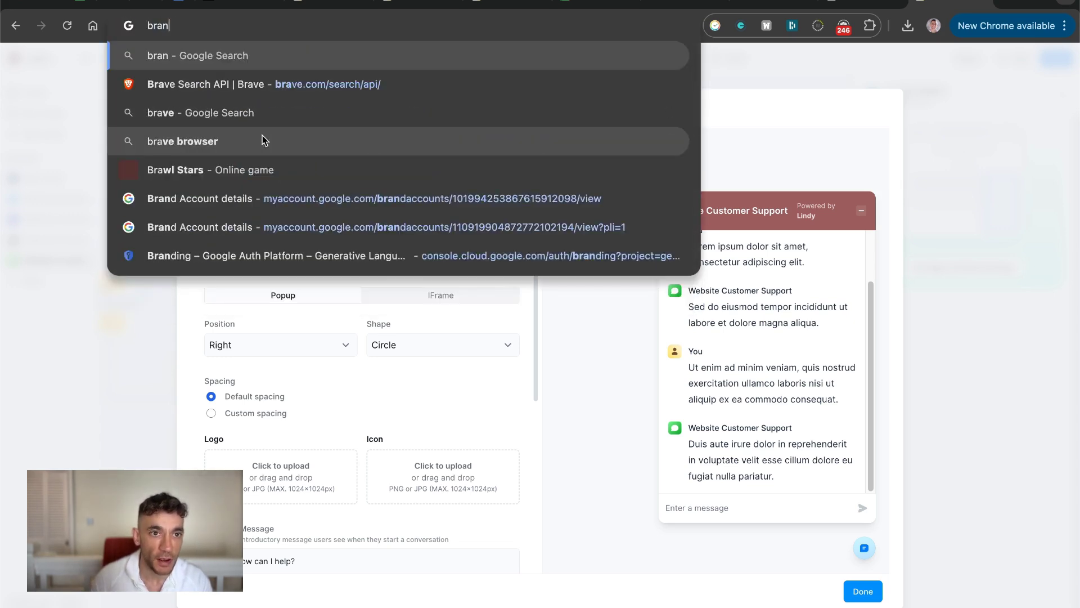
{"action": "key", "text": "ctrl+a"}
{"action": "type", "text": "Orange ff7417 Darker cf5a00 Yellowish ffb40c"}
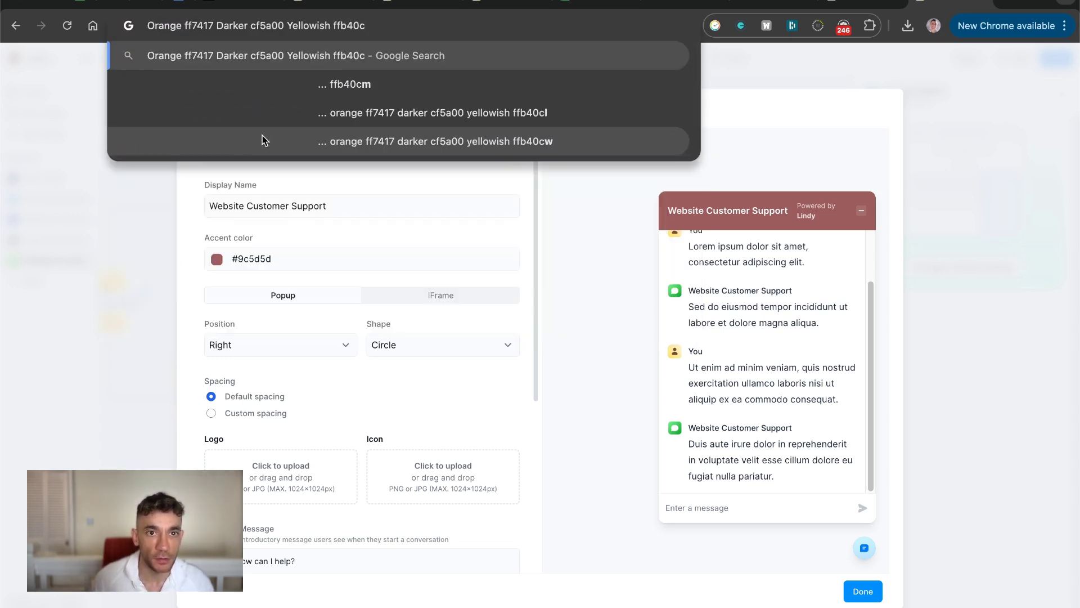
{"action": "key", "text": "alt+BackSpace"}
{"action": "key", "text": "BackSpace"}
{"action": "left_click", "coordinate": [536, 376]}
{"action": "double_click", "coordinate": [282, 257]}
{"action": "type", "text": "ffb40c"}
{"action": "left_click", "coordinate": [318, 219]}
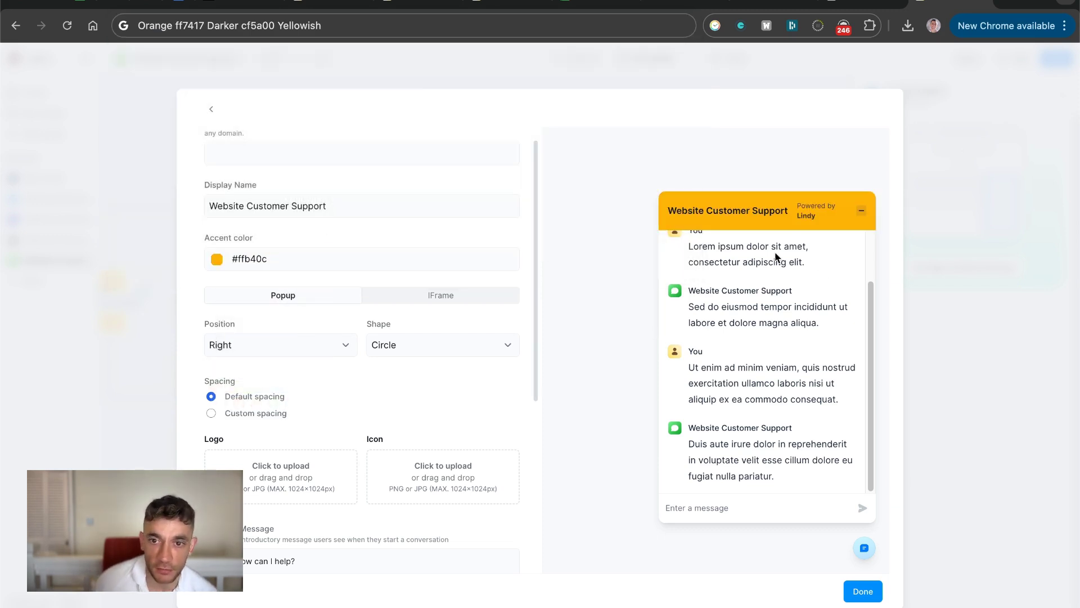
Step: Change the chat widget's display name to the owner's full name followed by "AI"
{"action": "scroll", "coordinate": [775, 386], "scroll_direction": "up", "scroll_amount": 2}
{"action": "triple_click", "coordinate": [345, 202]}
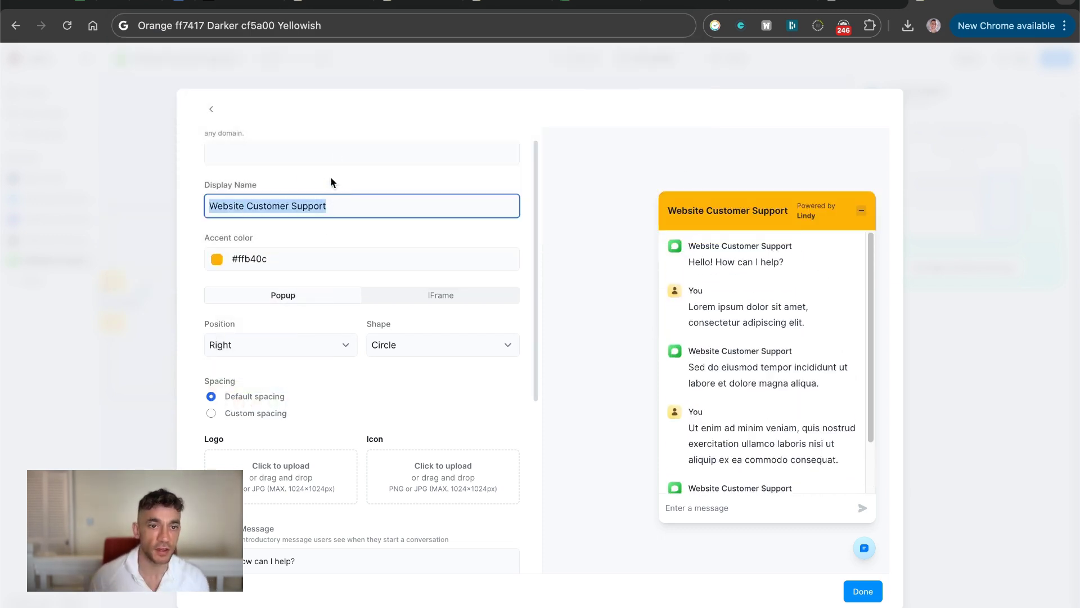
{"action": "type", "text": "Julian Goldie A"}
{"action": "scroll", "coordinate": [354, 236], "scroll_direction": "up", "scroll_amount": 1}
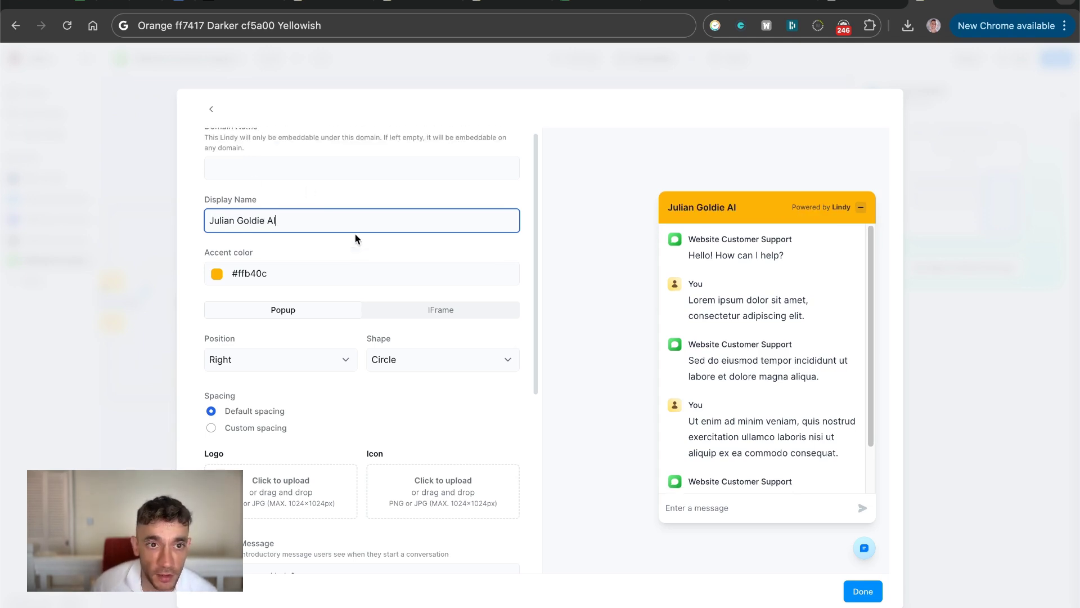
Step: Review the widget's domain, popup and iframe, logo, greeting and code snippet options, then close the embed settings
{"action": "left_click", "coordinate": [348, 173]}
{"action": "left_click", "coordinate": [357, 155]}
{"action": "left_click", "coordinate": [259, 177]}
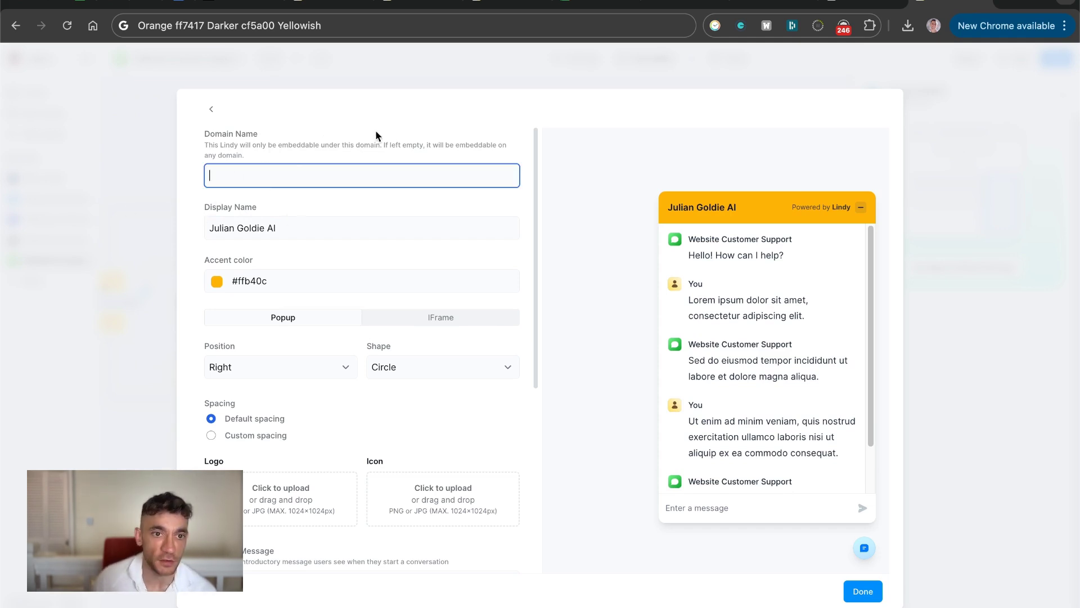
{"action": "scroll", "coordinate": [400, 376], "scroll_direction": "down", "scroll_amount": 2}
{"action": "left_click", "coordinate": [439, 274]}
{"action": "left_click", "coordinate": [317, 279]}
{"action": "scroll", "coordinate": [269, 331], "scroll_direction": "down", "scroll_amount": 3}
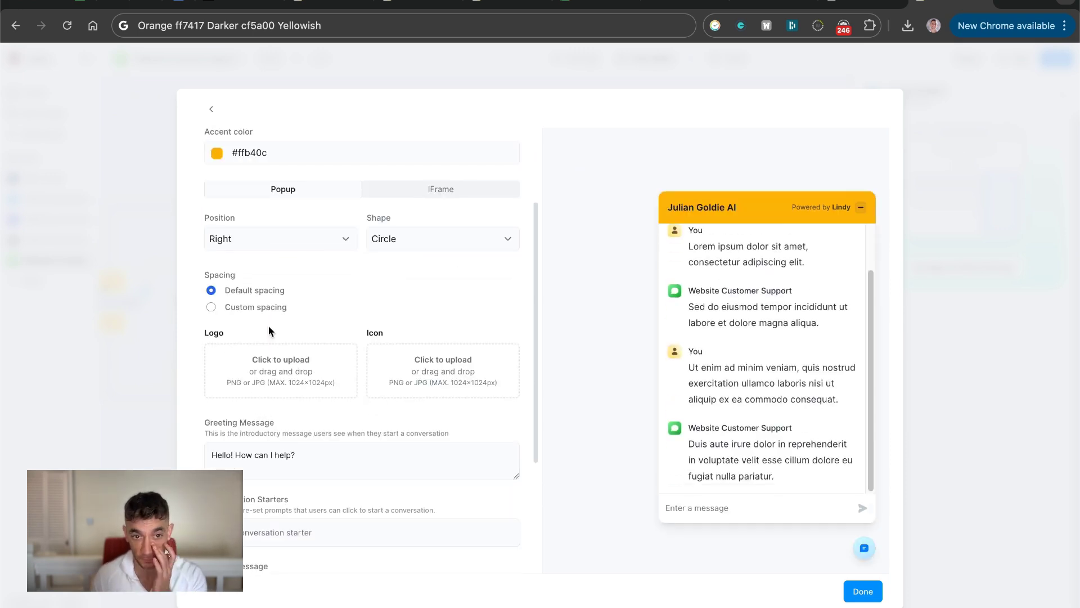
{"action": "scroll", "coordinate": [314, 367], "scroll_direction": "down", "scroll_amount": 6}
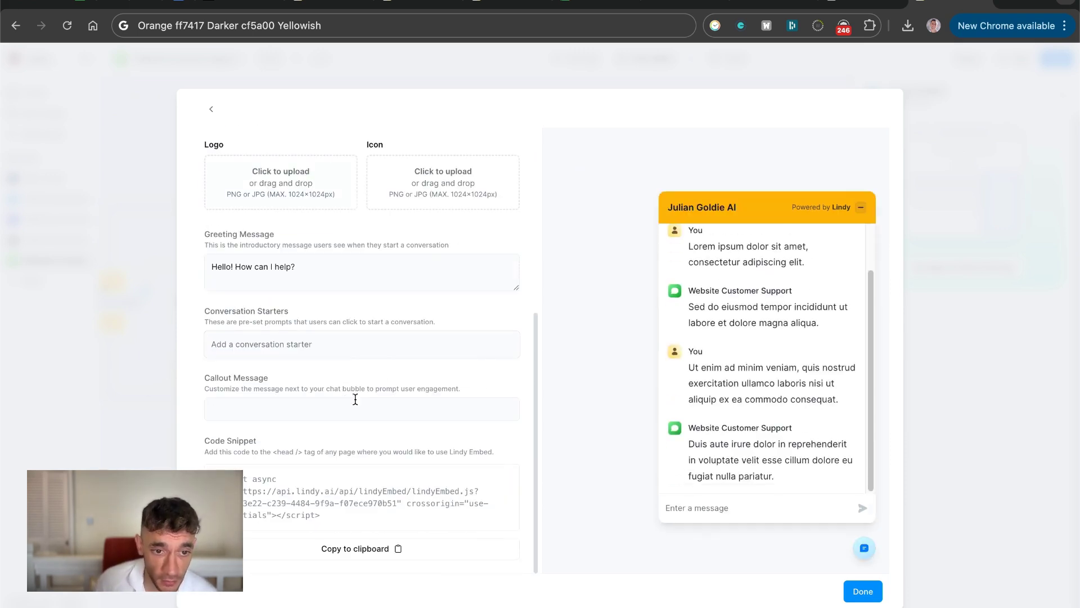
{"action": "key", "text": "Escape"}
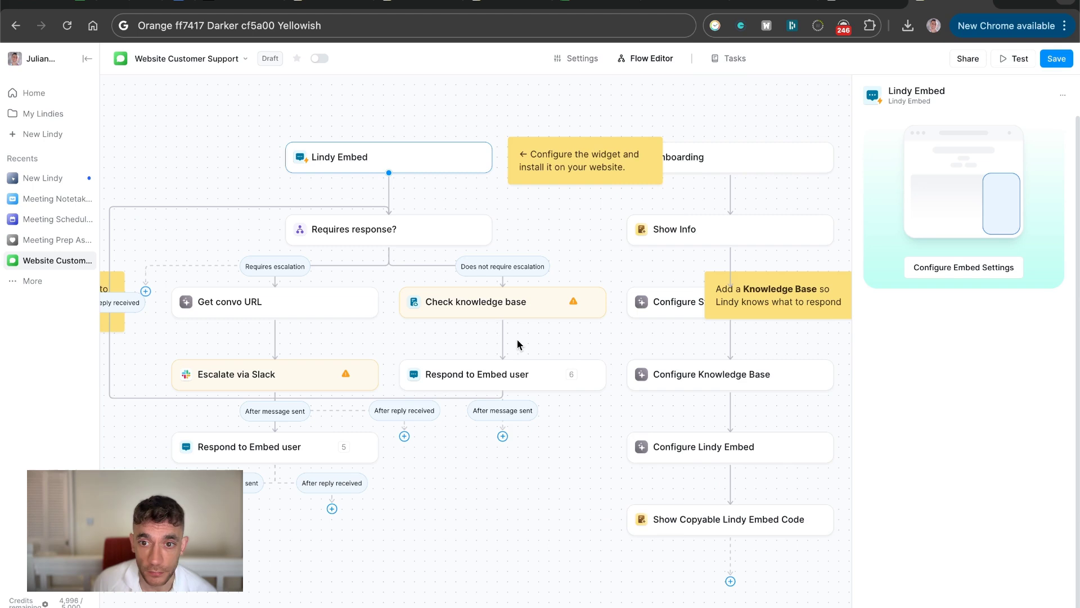
Step: Add the agency's website as a knowledge source for the Check knowledge base action and save it
{"action": "scroll", "coordinate": [517, 345], "scroll_direction": "down", "scroll_amount": 2}
{"action": "left_click", "coordinate": [464, 260]}
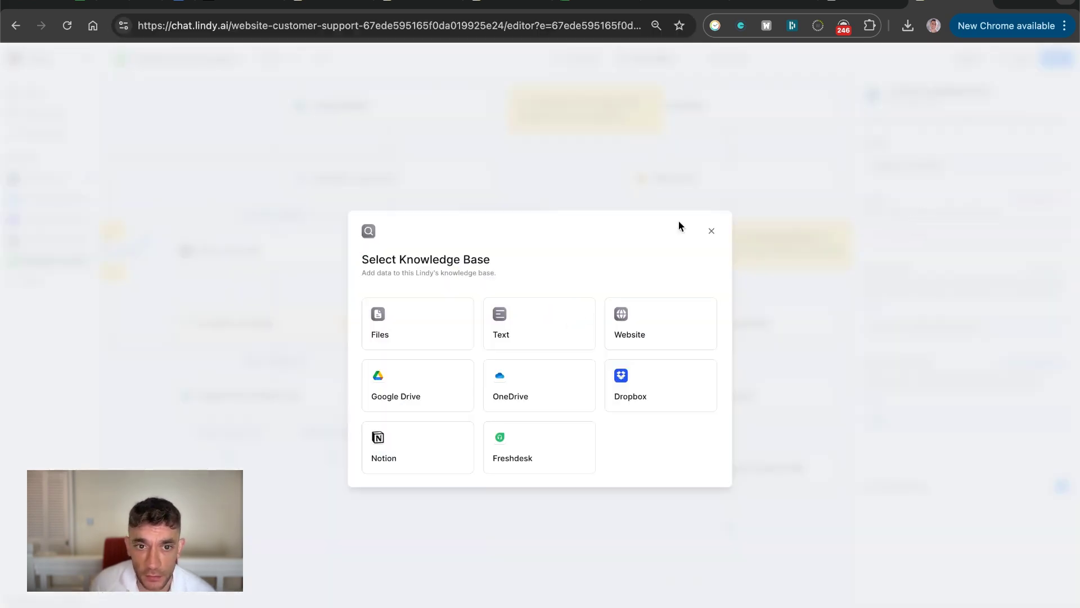
{"action": "left_click", "coordinate": [620, 336]}
{"action": "type", "text": "juliangoldie.com"}
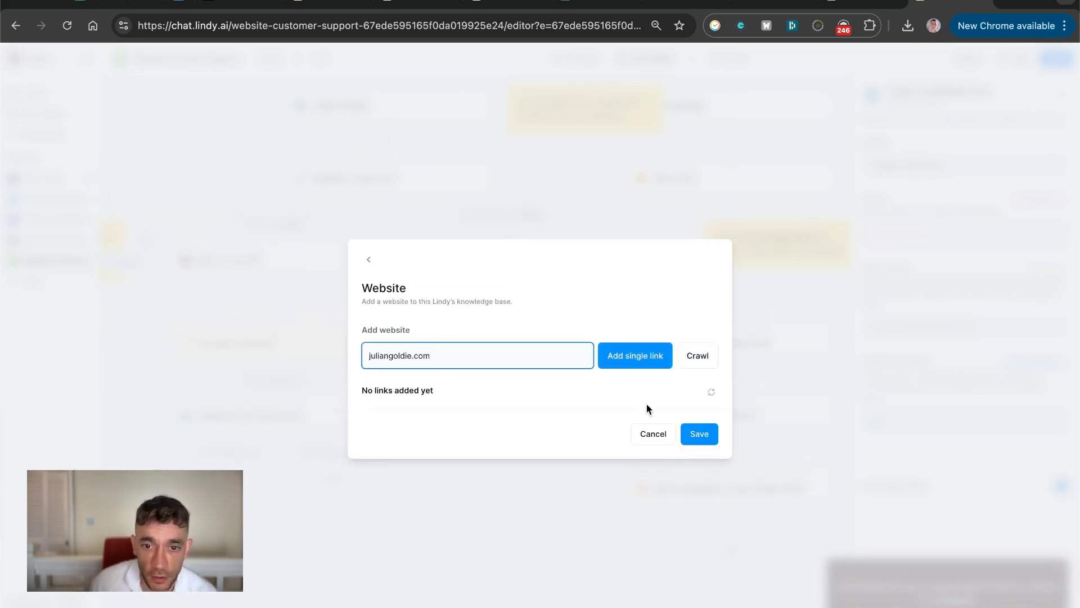
{"action": "key", "text": "Return"}
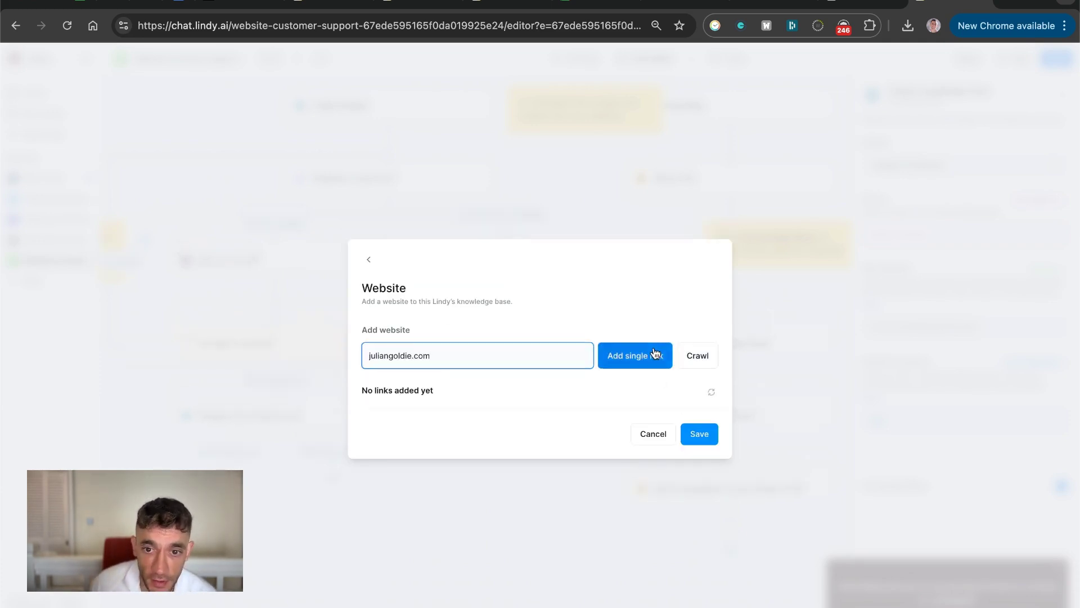
{"action": "left_click", "coordinate": [703, 466]}
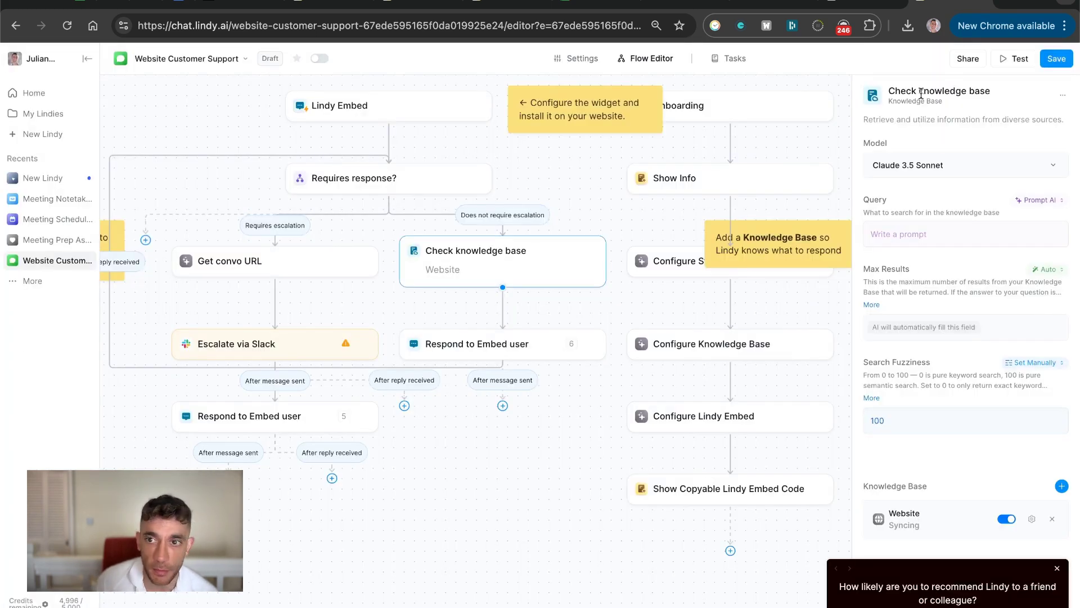
Step: Switch the Website Customer Support agent on and save the flow
{"action": "left_click", "coordinate": [319, 59]}
{"action": "left_click", "coordinate": [1055, 59]}
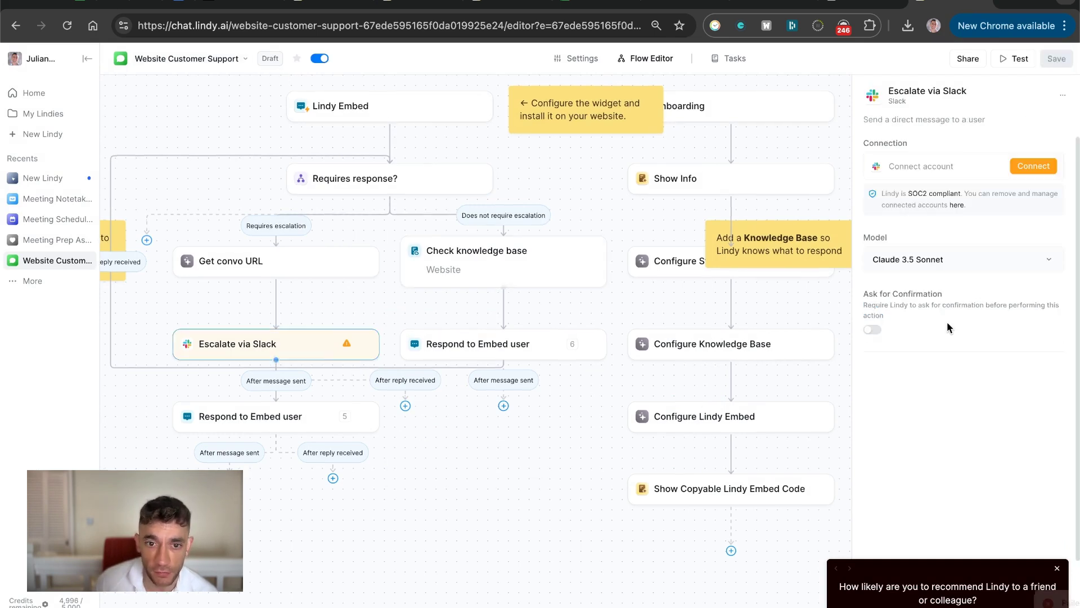
Step: Check the website link's sync status in the Check knowledge base action and leave its settings unchanged
{"action": "left_click", "coordinate": [681, 532]}
{"action": "left_click", "coordinate": [644, 298]}
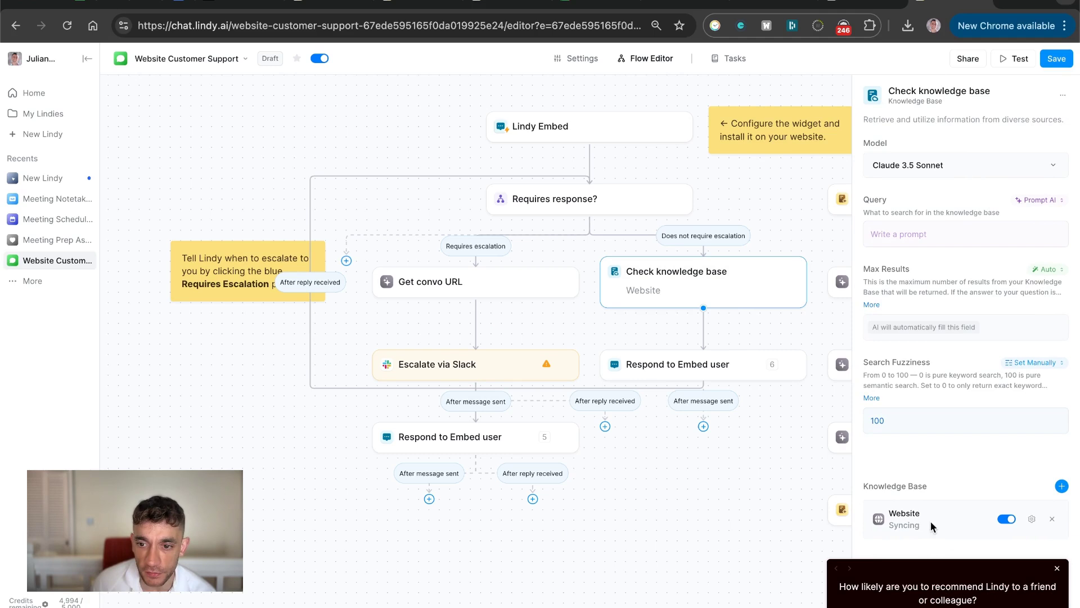
{"action": "left_click", "coordinate": [1030, 519]}
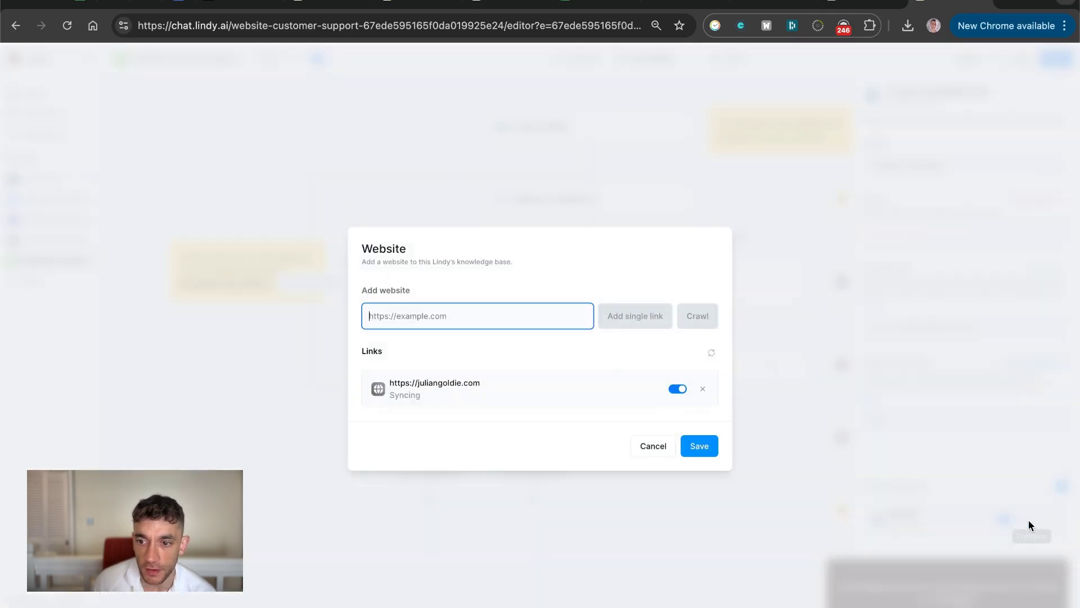
{"action": "left_click", "coordinate": [666, 452]}
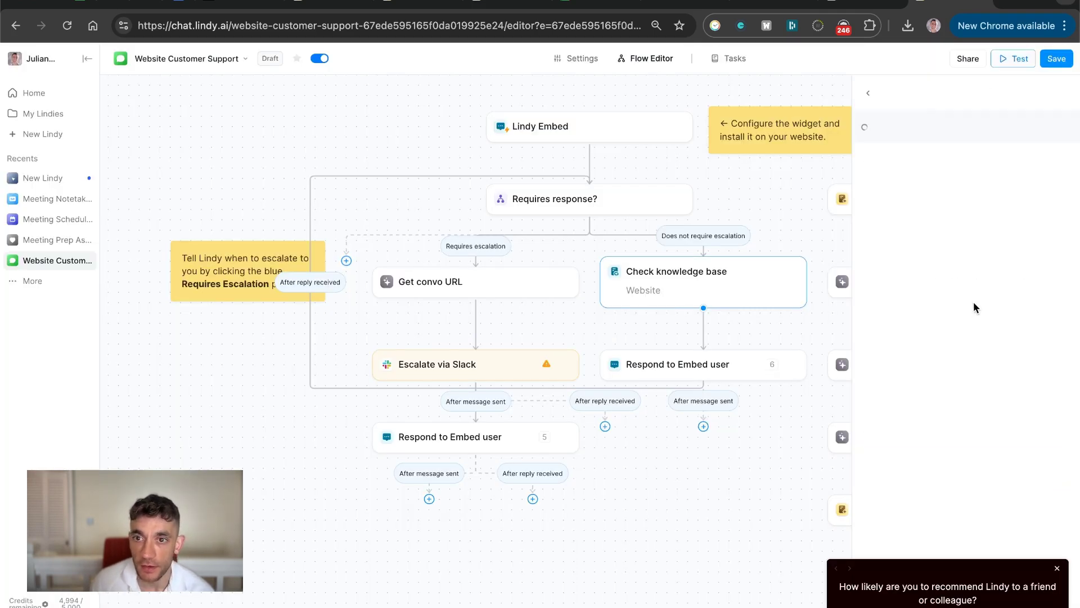
Step: Reopen the Lindy Embed settings and copy the chat widget's code snippet to the clipboard
{"action": "left_click", "coordinate": [1055, 570]}
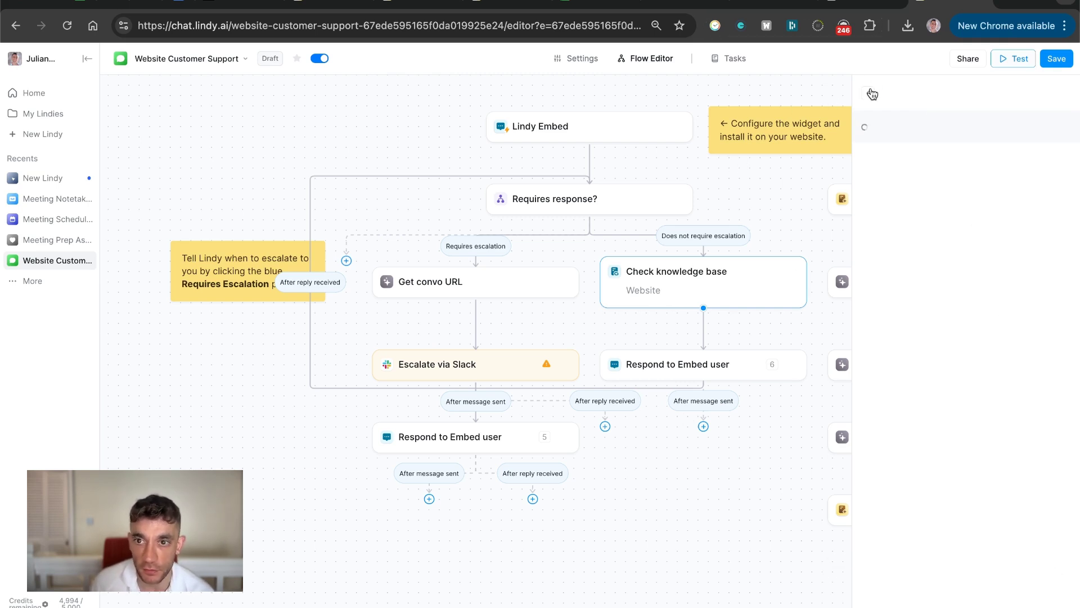
{"action": "left_click", "coordinate": [916, 145]}
{"action": "left_click", "coordinate": [925, 271]}
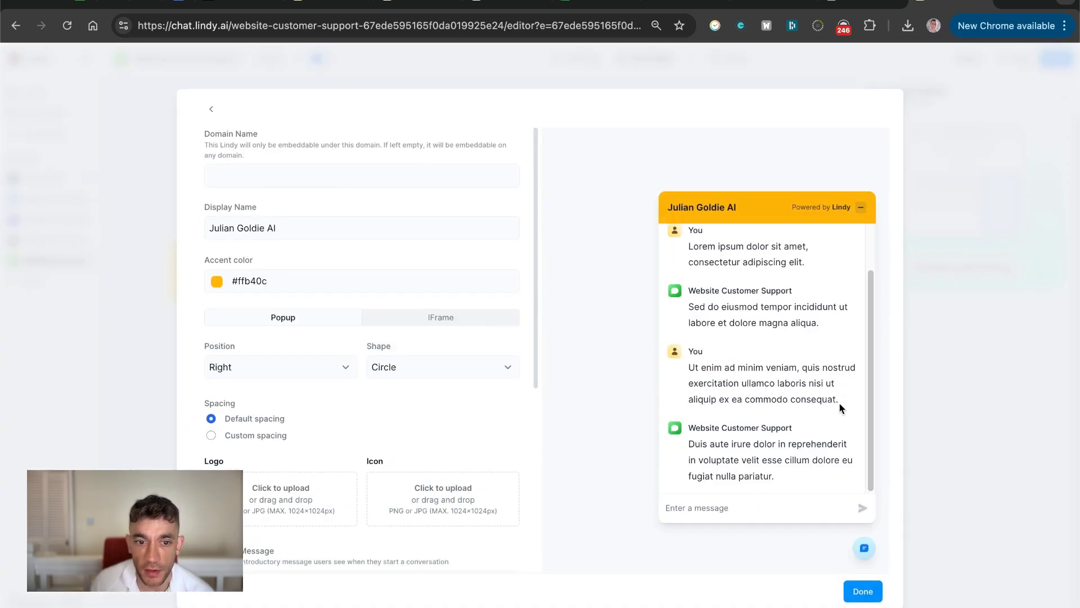
{"action": "scroll", "coordinate": [448, 419], "scroll_direction": "down", "scroll_amount": 5}
{"action": "left_click", "coordinate": [376, 549]}
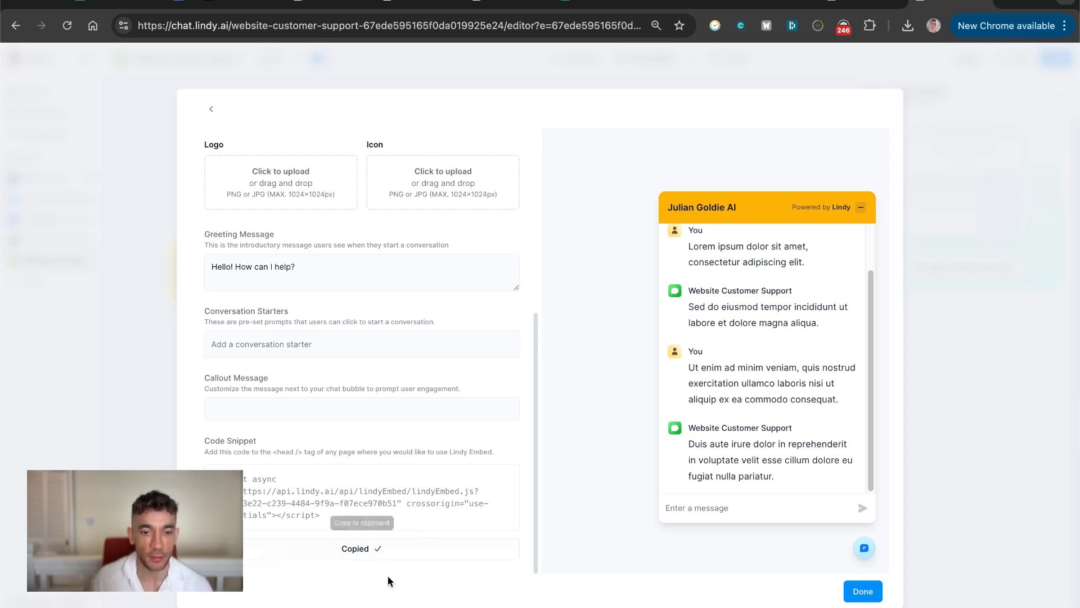
Step: Load the agency's website in a new tab and open its homepage in the Elementor editor
{"action": "key", "text": "super+t"}
{"action": "type", "text": "juliangoldie.com"}
{"action": "key", "text": "Return"}
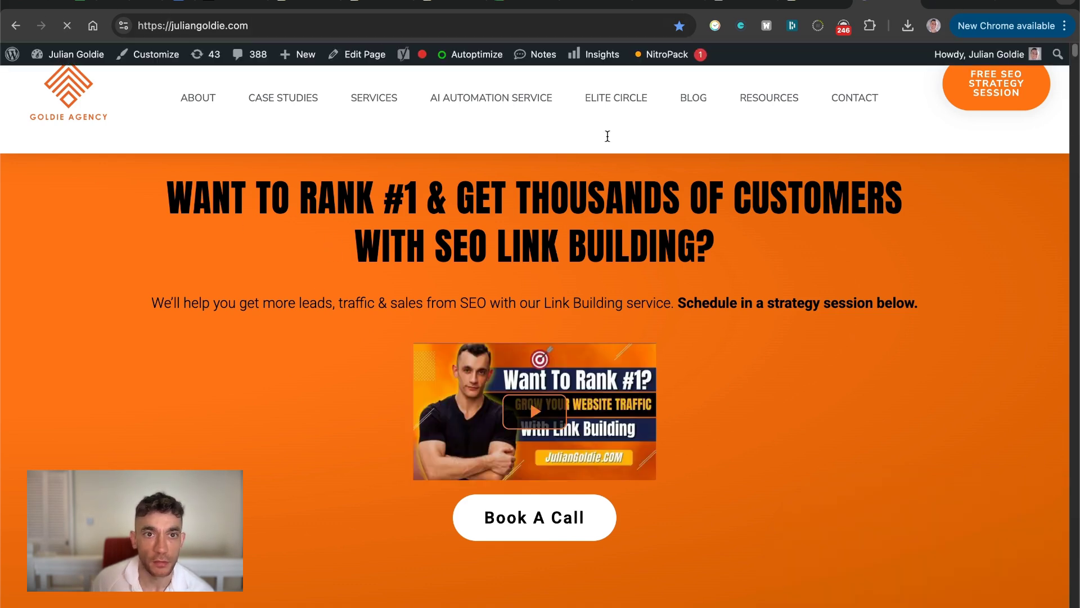
{"action": "mouse_move", "coordinate": [386, 58]}
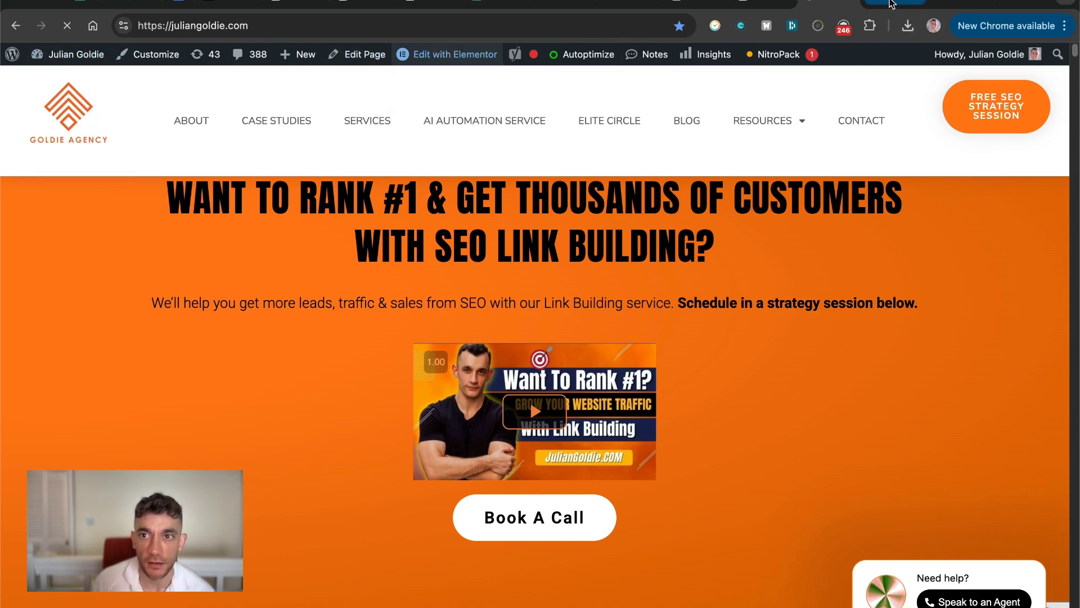
{"action": "left_click", "coordinate": [897, 4]}
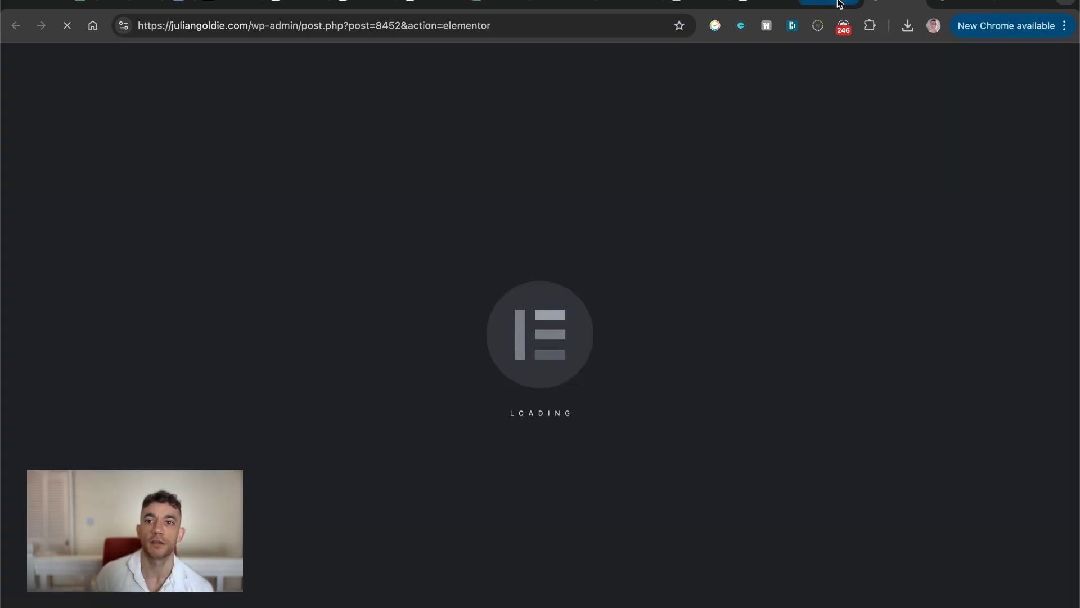
{"action": "key", "text": "ctrl+shift+Tab"}
{"action": "scroll", "coordinate": [385, 392], "scroll_direction": "down", "scroll_amount": 20}
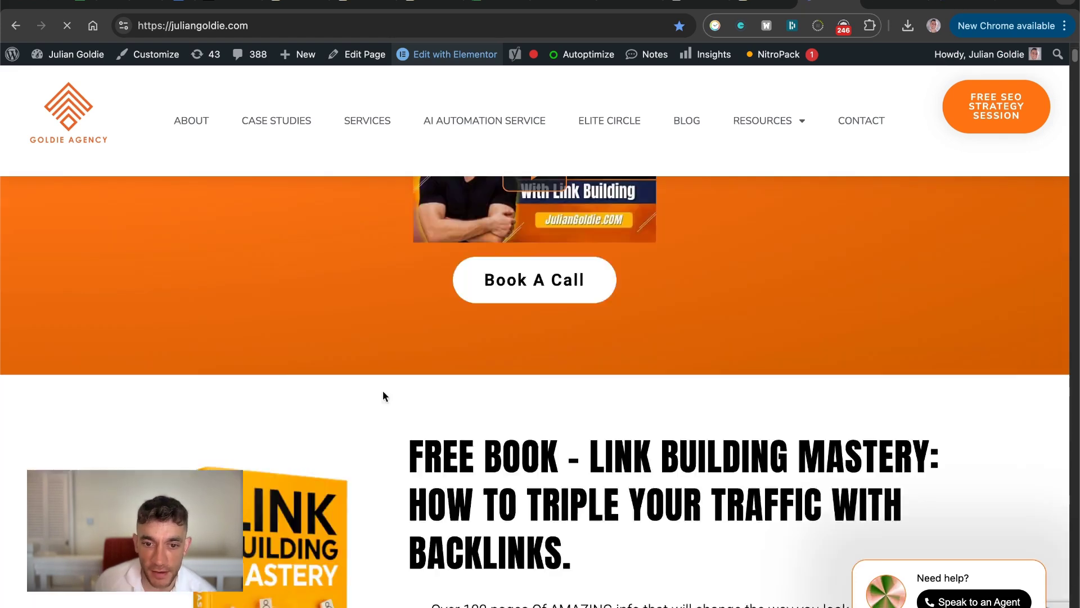
{"action": "scroll", "coordinate": [405, 374], "scroll_direction": "up", "scroll_amount": 15}
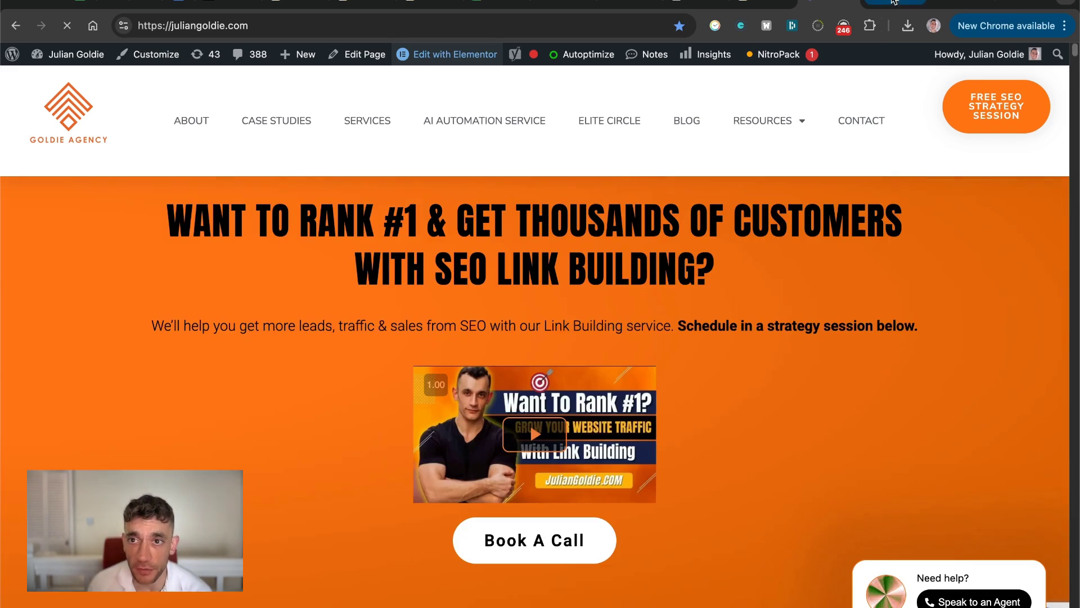
{"action": "key", "text": "ctrl+Tab"}
{"action": "key", "text": "ctrl+shift+Tab"}
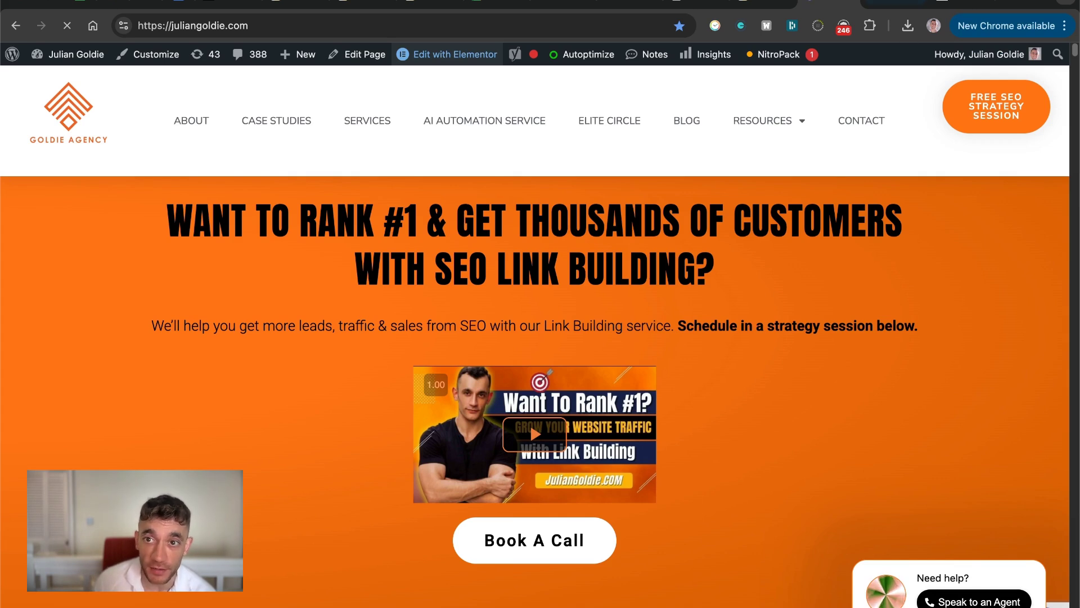
{"action": "key", "text": "ctrl+Tab"}
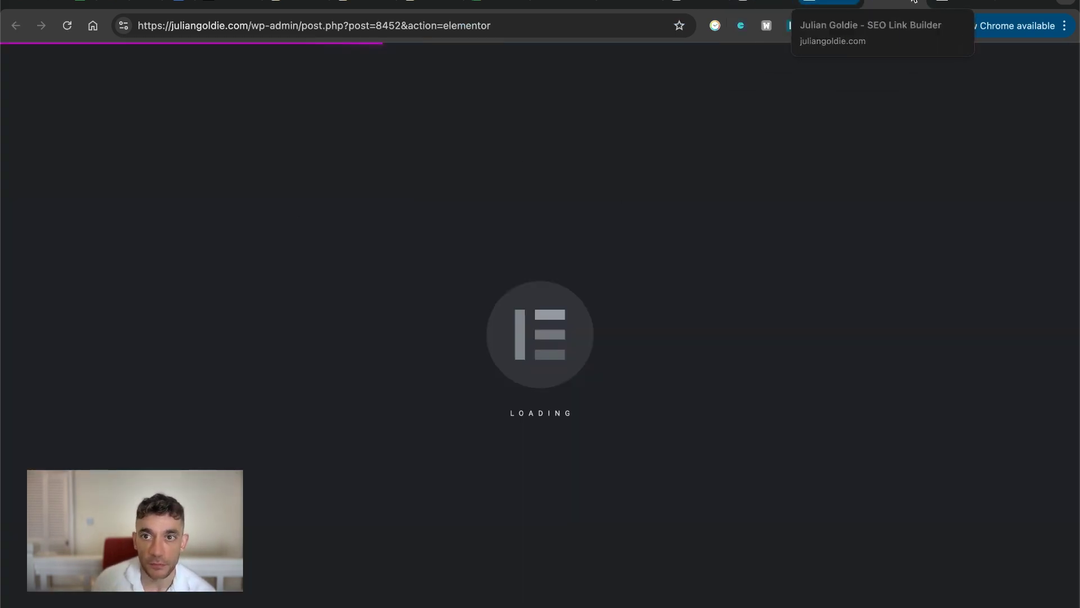
Step: Switch to the WordPress dashboard and browse the list of all posts
{"action": "left_click", "coordinate": [960, 2]}
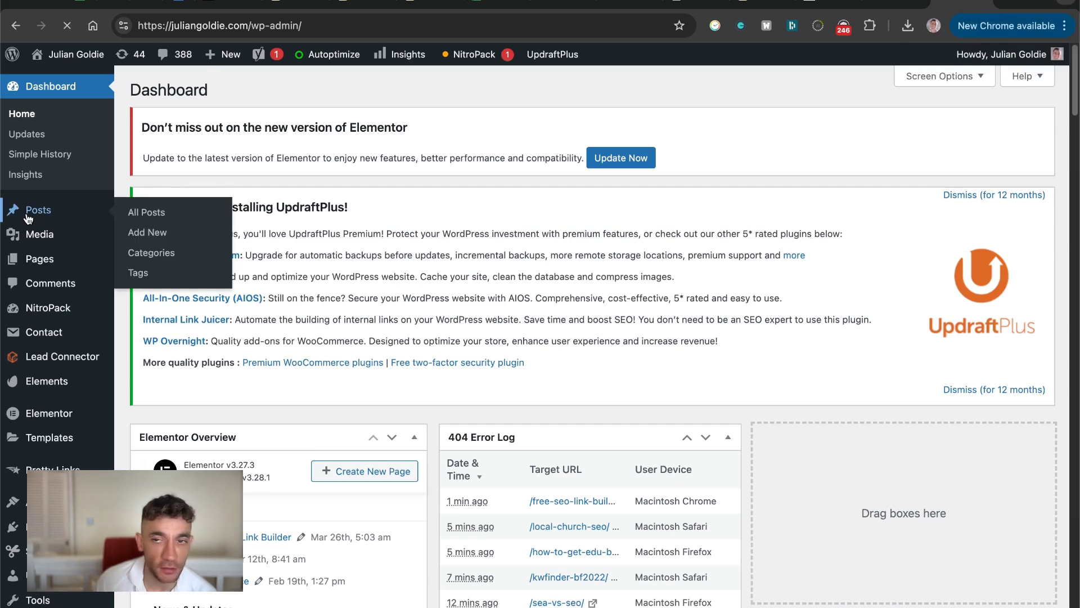
{"action": "left_click", "coordinate": [891, 3]}
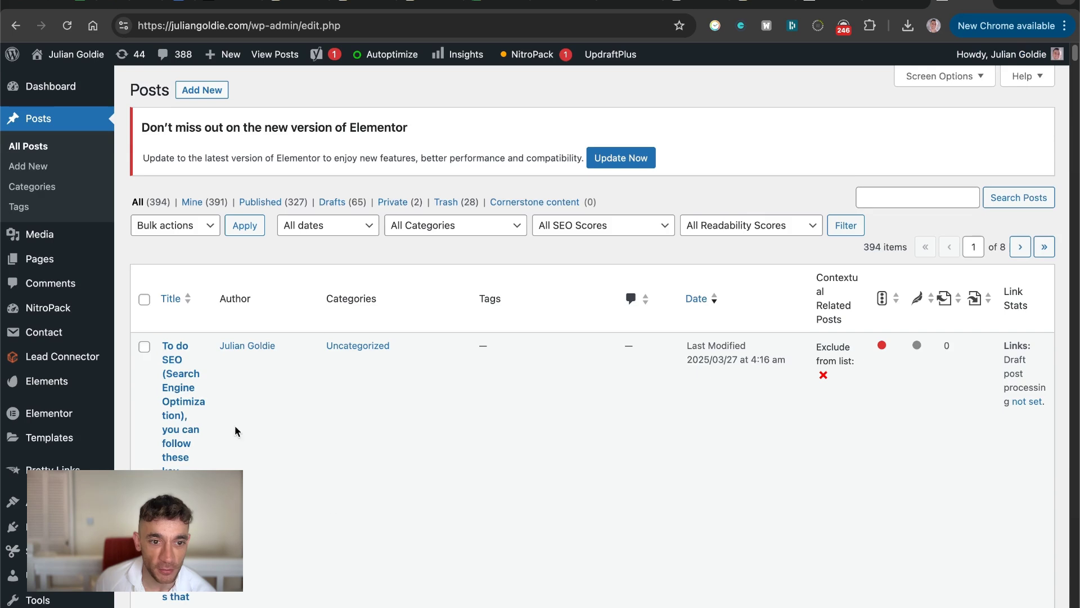
{"action": "scroll", "coordinate": [235, 425], "scroll_direction": "down", "scroll_amount": 15}
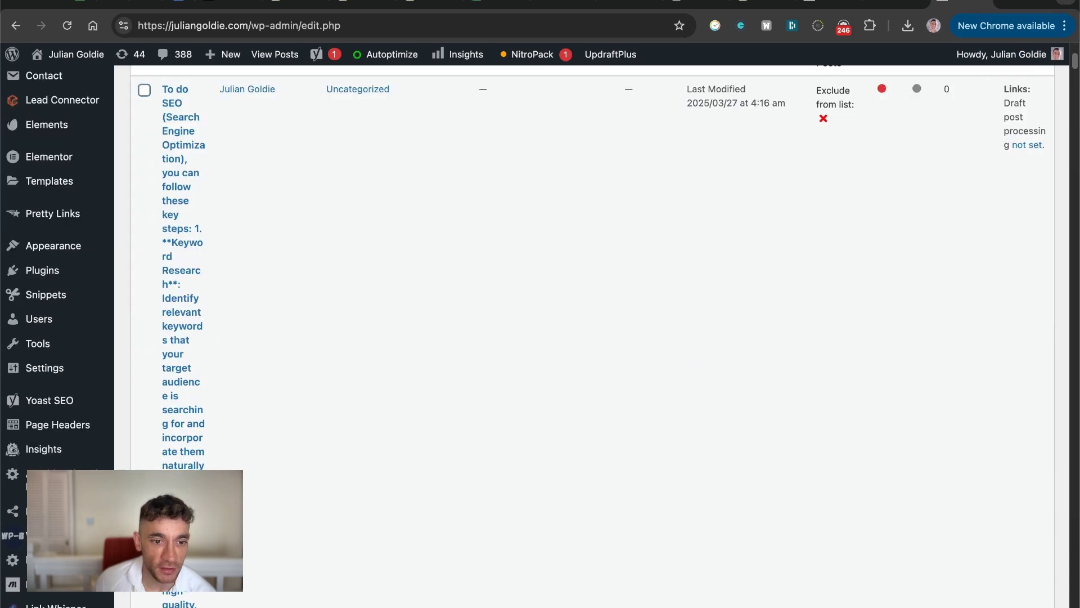
Step: In the homepage's Elementor editor, add an HTML widget between the free book description and the "> GET IT FREE NOW!" button
{"action": "left_click", "coordinate": [837, 3]}
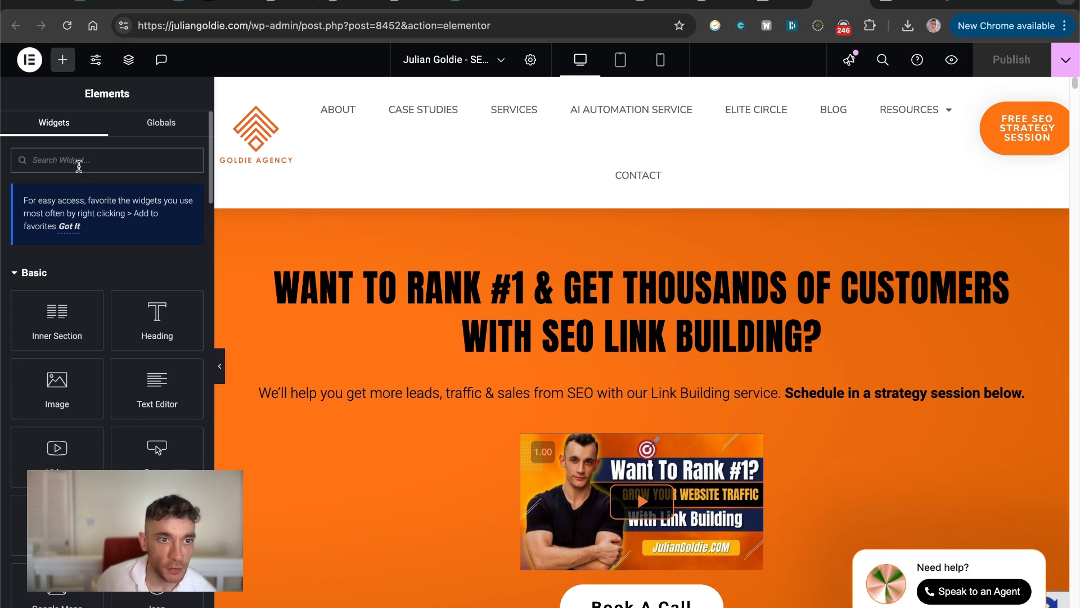
{"action": "type", "text": "hml"}
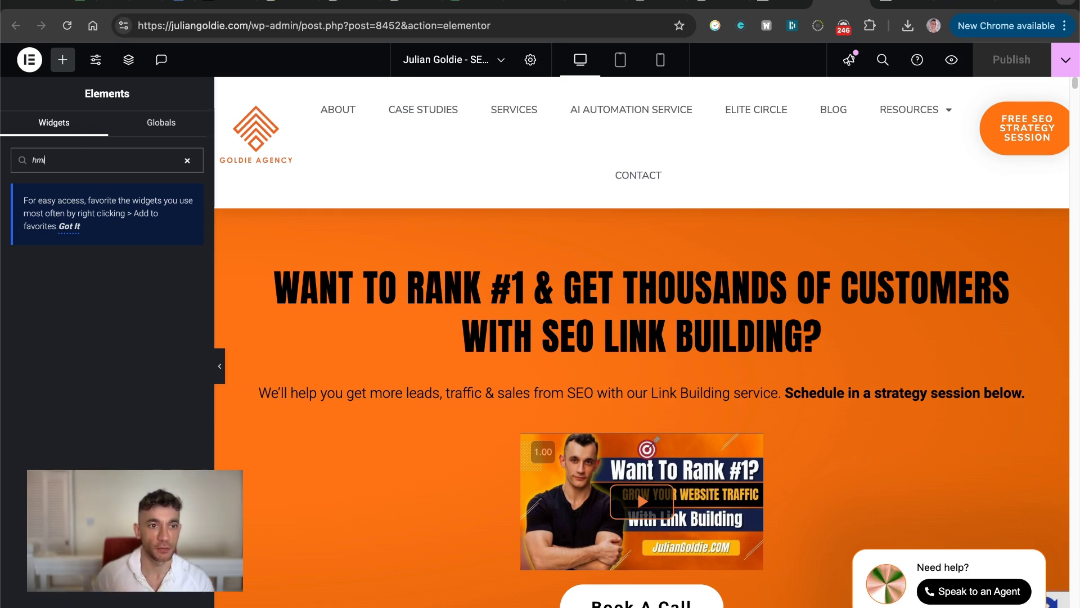
{"action": "key", "text": "BackSpace"}
{"action": "key", "text": "BackSpace"}
{"action": "type", "text": "tml"}
{"action": "left_click_drag", "start_coordinate": [14, 297], "coordinate": [647, 318]}
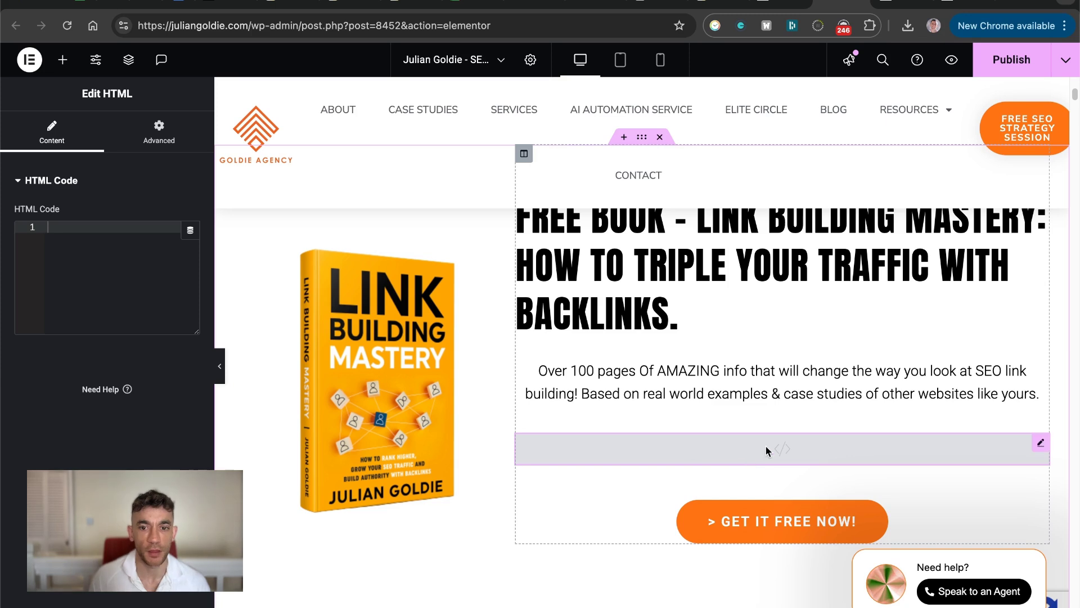
Step: Paste the copied Lindy embed script into the new HTML widget's code and publish the homepage
{"action": "left_click", "coordinate": [122, 231]}
{"action": "type", "text": "<script async src=\"https://api.lindy.ai/api/lindyEmbed/lindyEmbed.js?a=04d83e22-c239-4484-9f9a-f07ece970b51\" crossorigin=\"use-credentials\"></script>"}
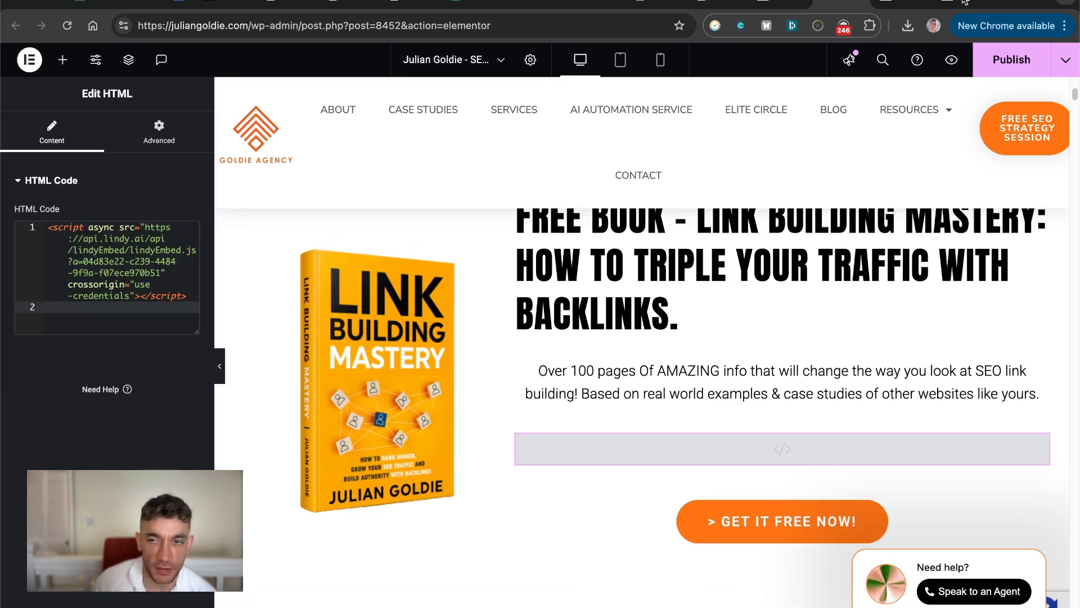
{"action": "left_click", "coordinate": [1012, 60]}
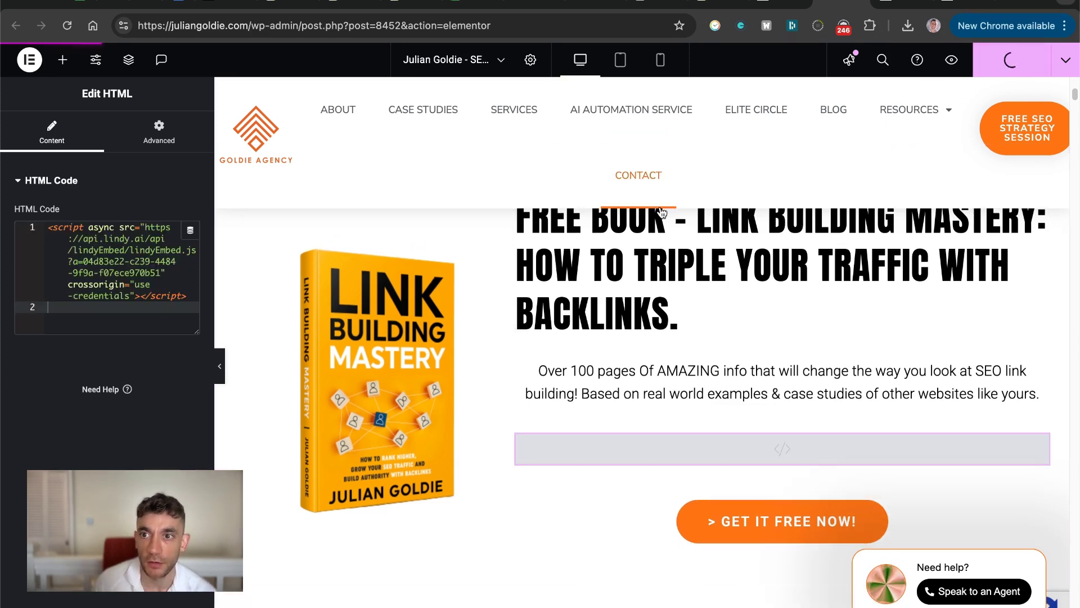
Step: Preview the published homepage and test its Website Customer Support chat widget with the message "are you working?"
{"action": "left_click", "coordinate": [952, 65]}
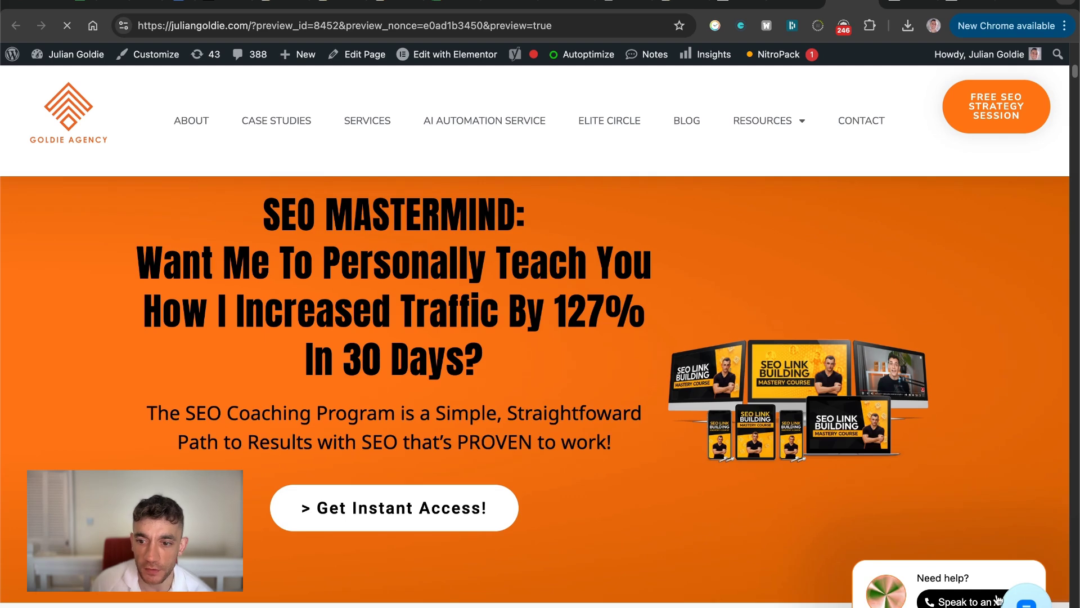
{"action": "left_click", "coordinate": [1036, 598]}
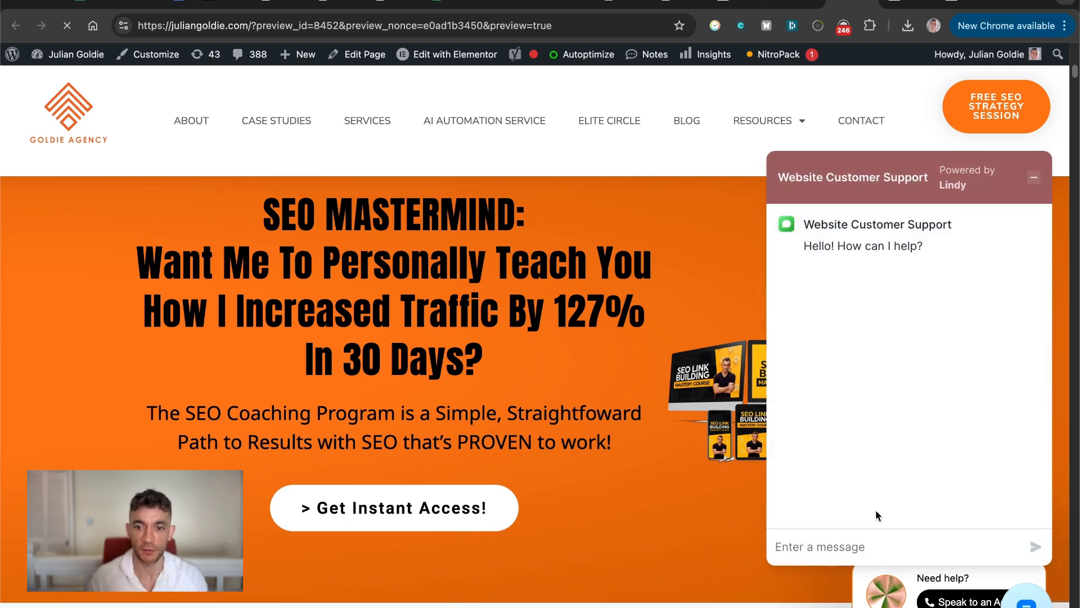
{"action": "type", "text": "are you working?"}
{"action": "key", "text": "Return"}
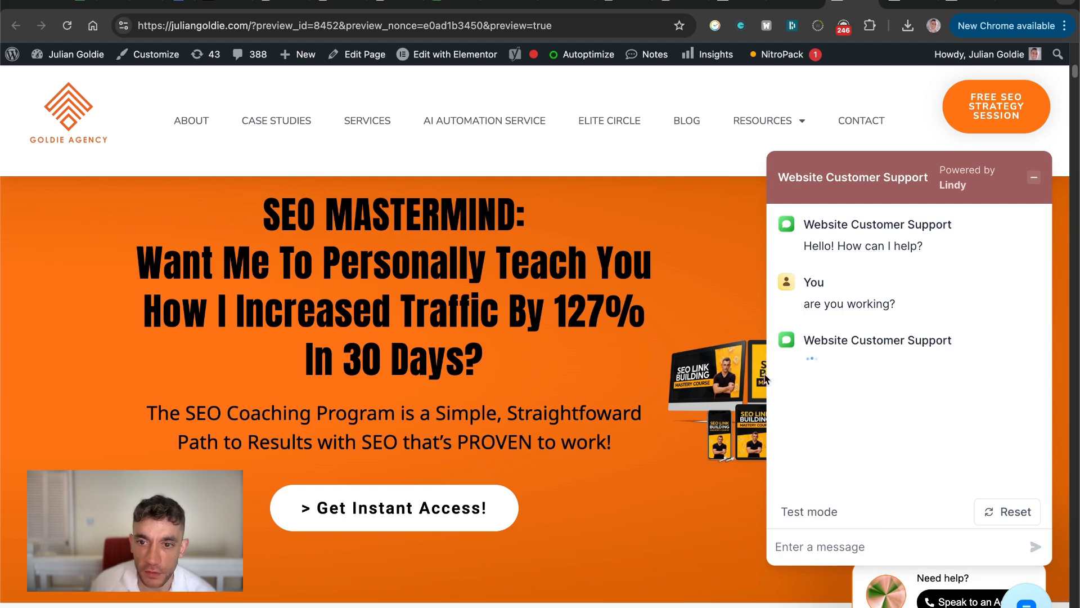
{"action": "left_click_drag", "start_coordinate": [804, 338], "coordinate": [955, 340]}
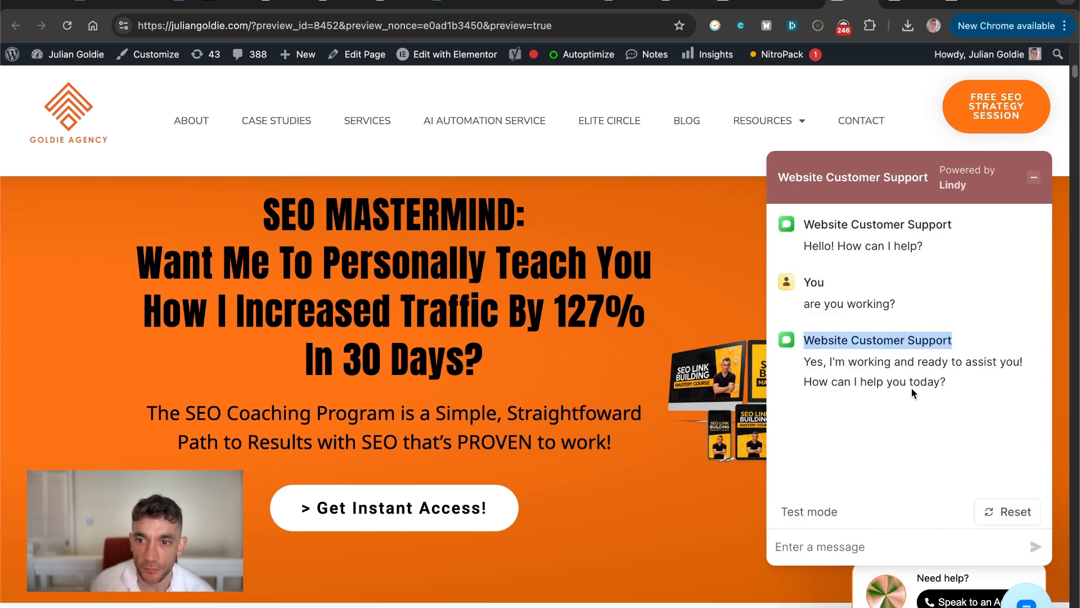
{"action": "left_click", "coordinate": [934, 379]}
{"action": "double_click", "coordinate": [933, 379]}
Step: Return to the Lindy agent, leave the embed settings and check the website's sync status in Check knowledge base
{"action": "left_click", "coordinate": [796, 3]}
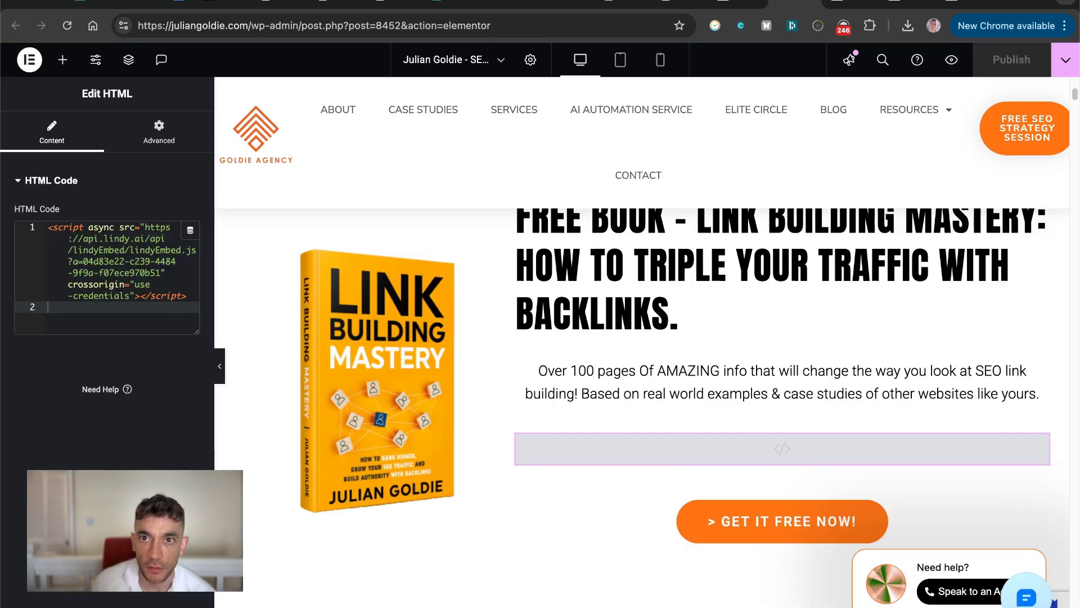
{"action": "left_click", "coordinate": [681, 5]}
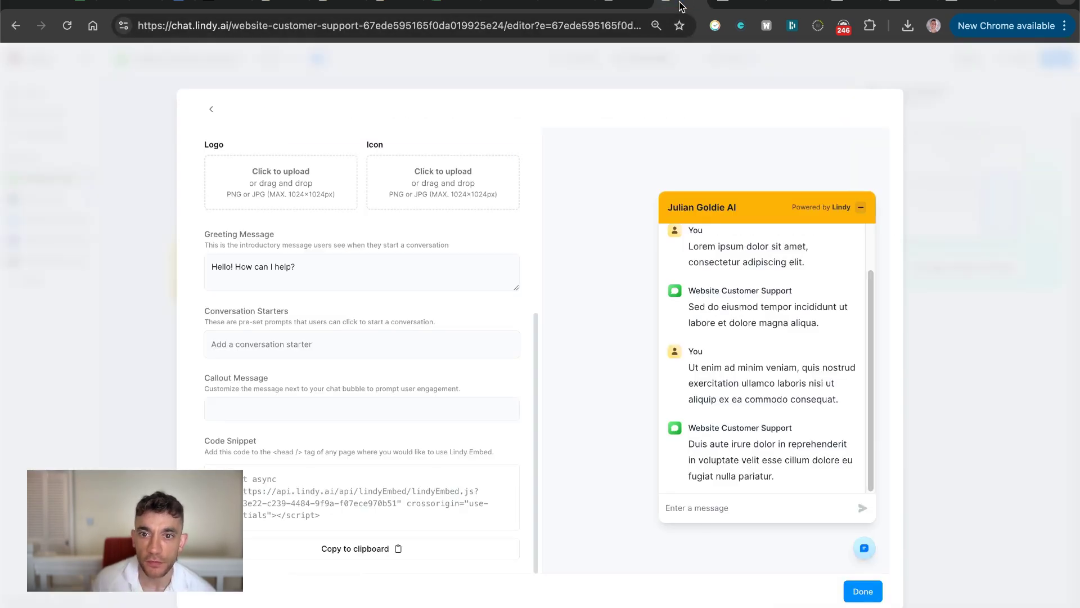
{"action": "left_click", "coordinate": [861, 207]}
{"action": "key", "text": "Escape"}
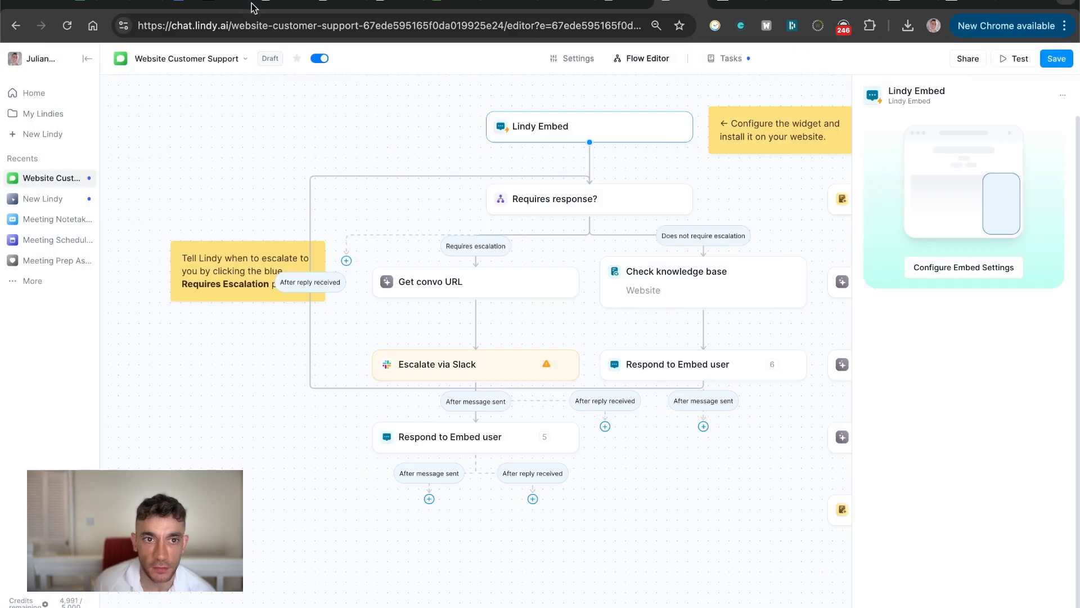
{"action": "left_click", "coordinate": [692, 284]}
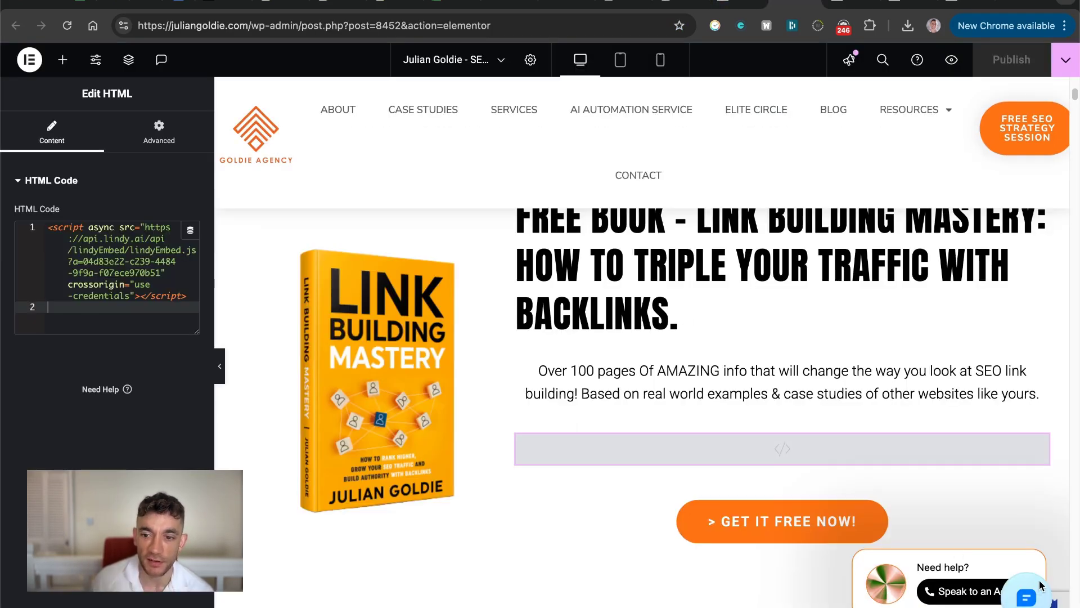
Step: Delete the HTML widget holding the Lindy script from the homepage in Elementor and publish the page
{"action": "left_click", "coordinate": [659, 5]}
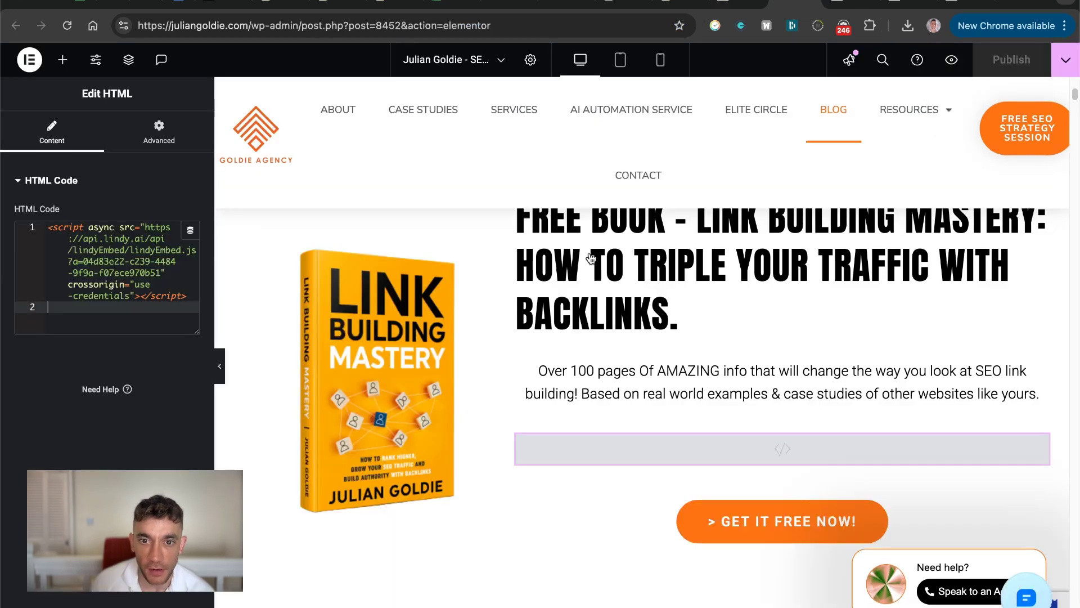
{"action": "right_click", "coordinate": [1034, 447]}
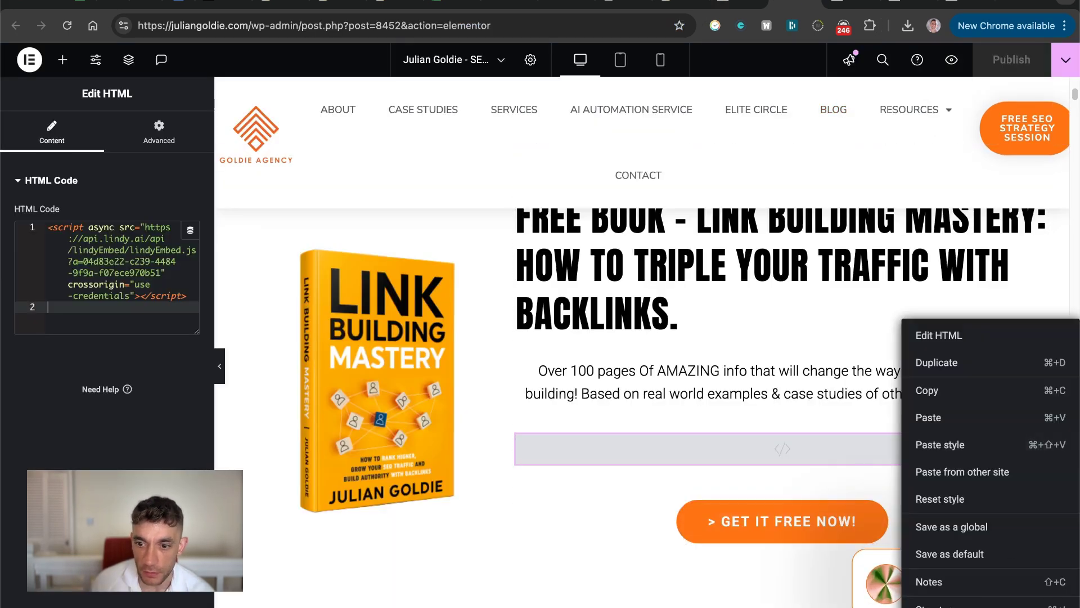
{"action": "key", "text": "Delete"}
{"action": "left_click", "coordinate": [1012, 59]}
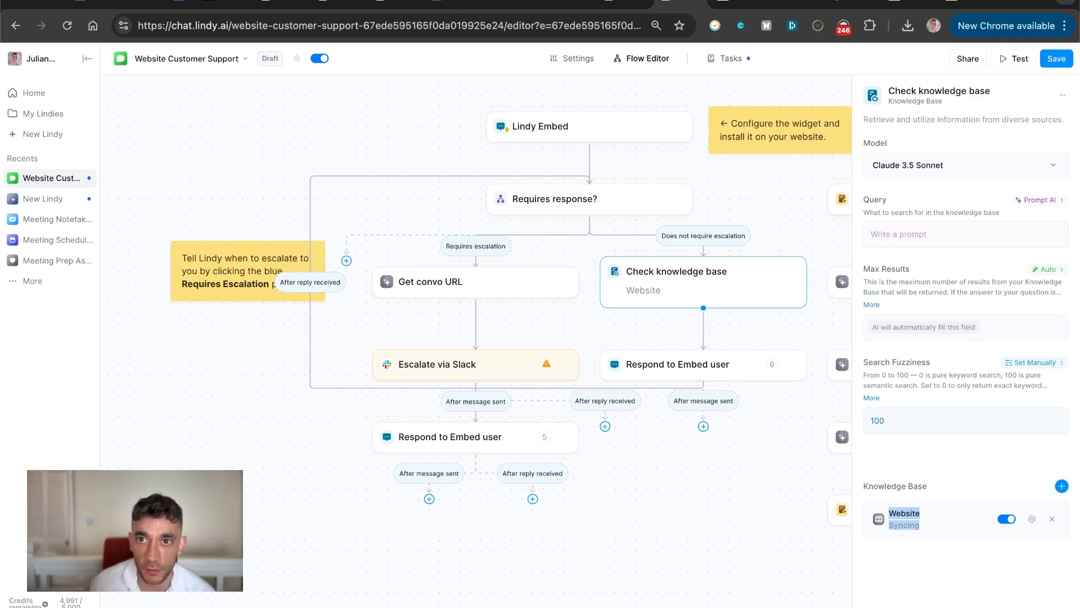
Step: Leave the WordPress post editor without saving its changes and switch back to the Lindy agent
{"action": "left_click", "coordinate": [799, 1]}
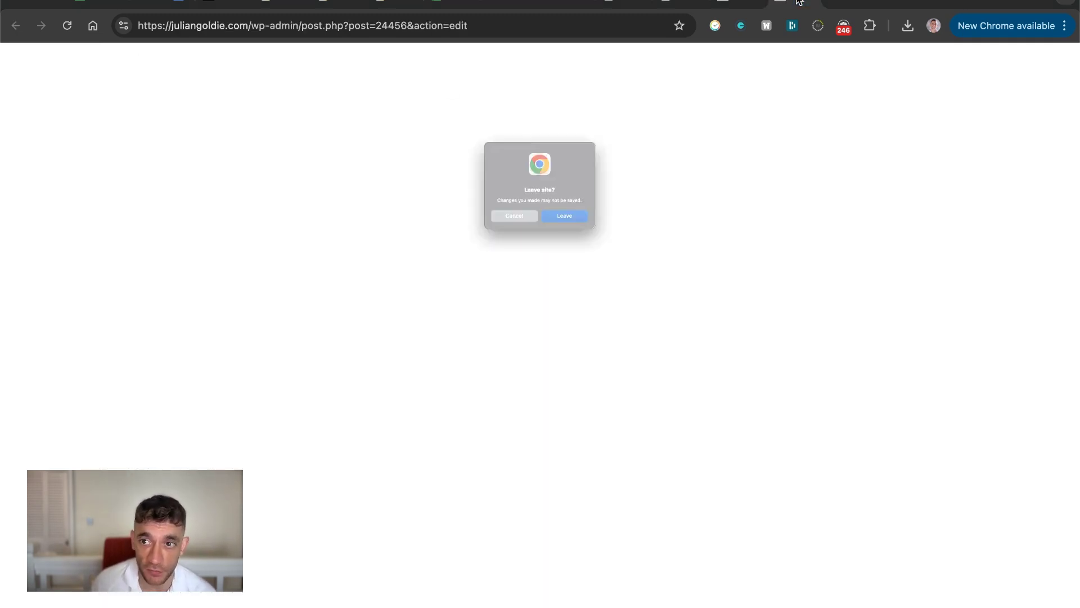
{"action": "left_click", "coordinate": [603, 244]}
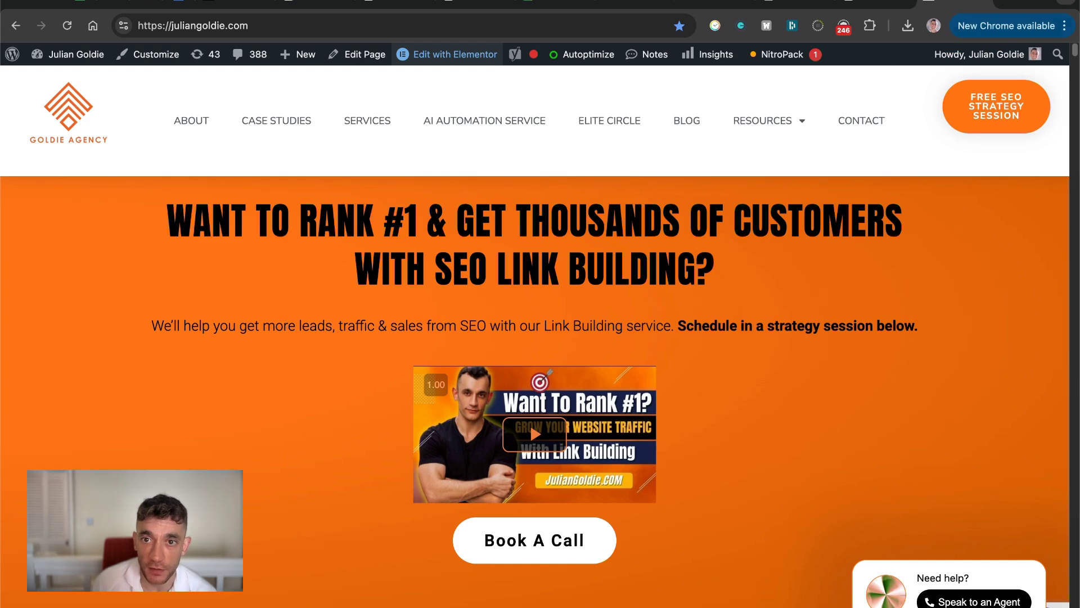
{"action": "left_click", "coordinate": [950, 2]}
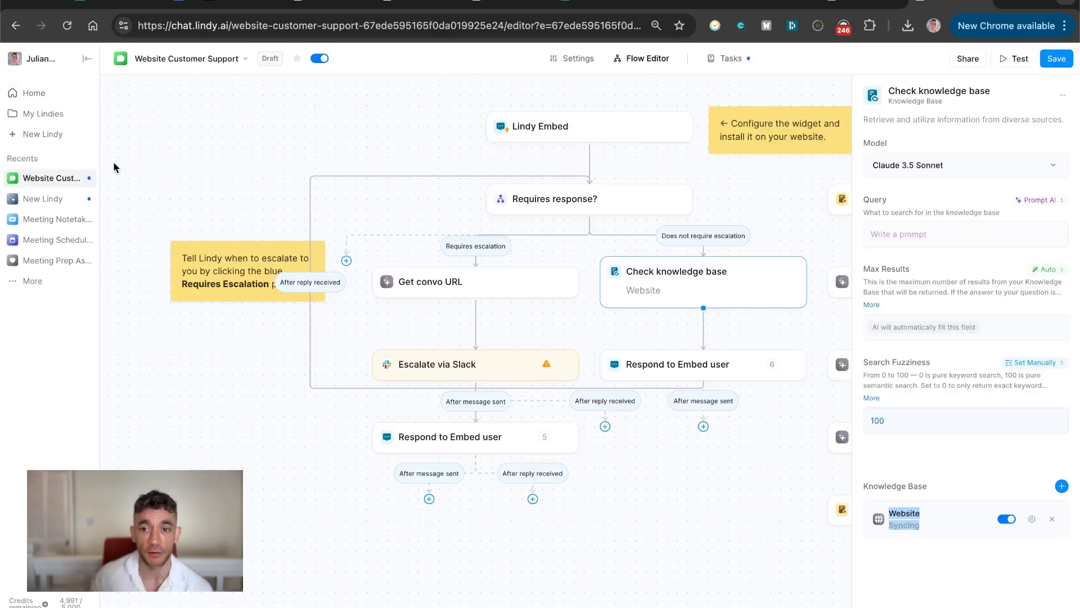
Step: Browse Lindy's full template list and add the Content Repurposing Agent from the Community templates
{"action": "left_click", "coordinate": [40, 92]}
{"action": "left_click", "coordinate": [655, 373]}
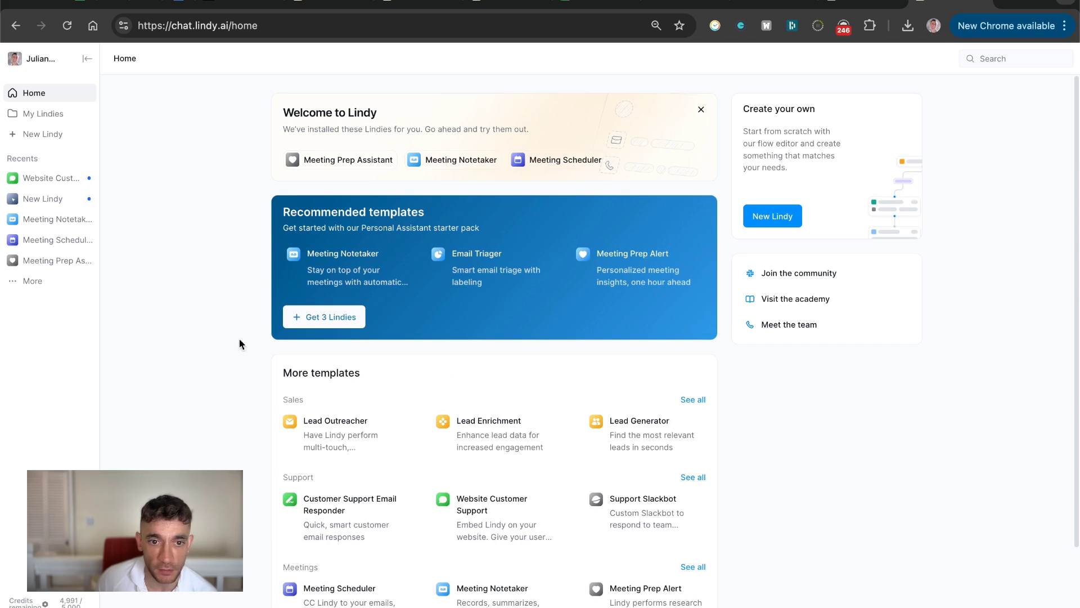
{"action": "scroll", "coordinate": [764, 482], "scroll_direction": "down", "scroll_amount": 3}
{"action": "left_click", "coordinate": [681, 597]}
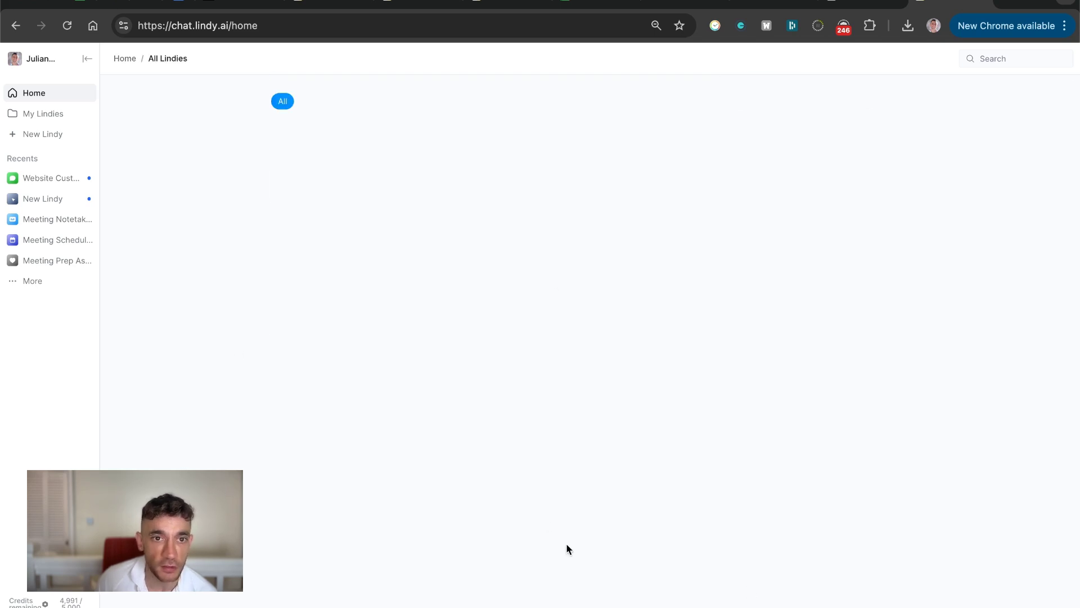
{"action": "scroll", "coordinate": [454, 374], "scroll_direction": "down", "scroll_amount": 15}
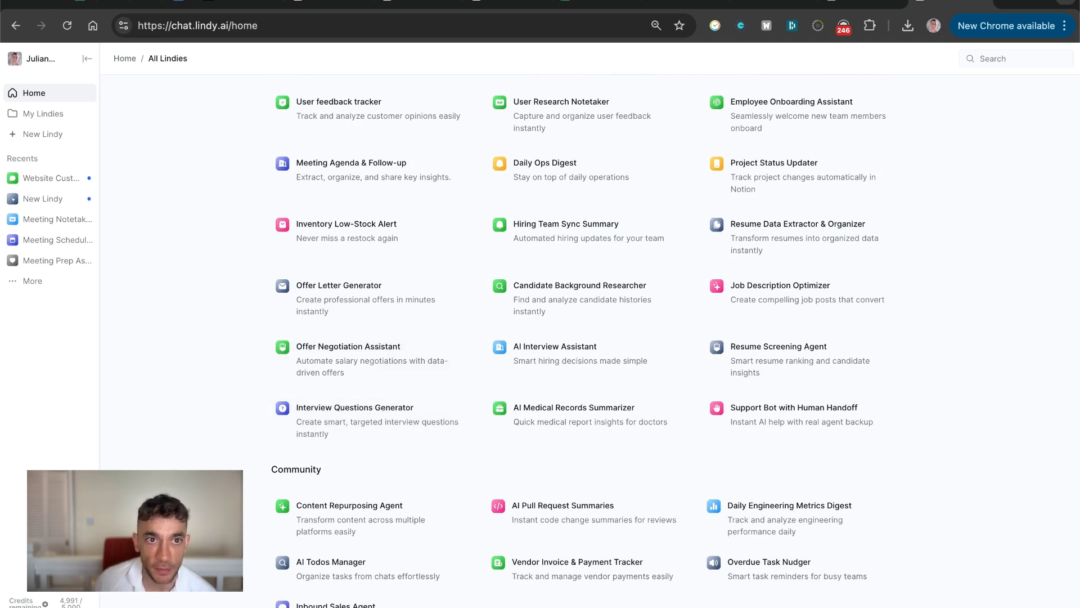
{"action": "left_click", "coordinate": [360, 520]}
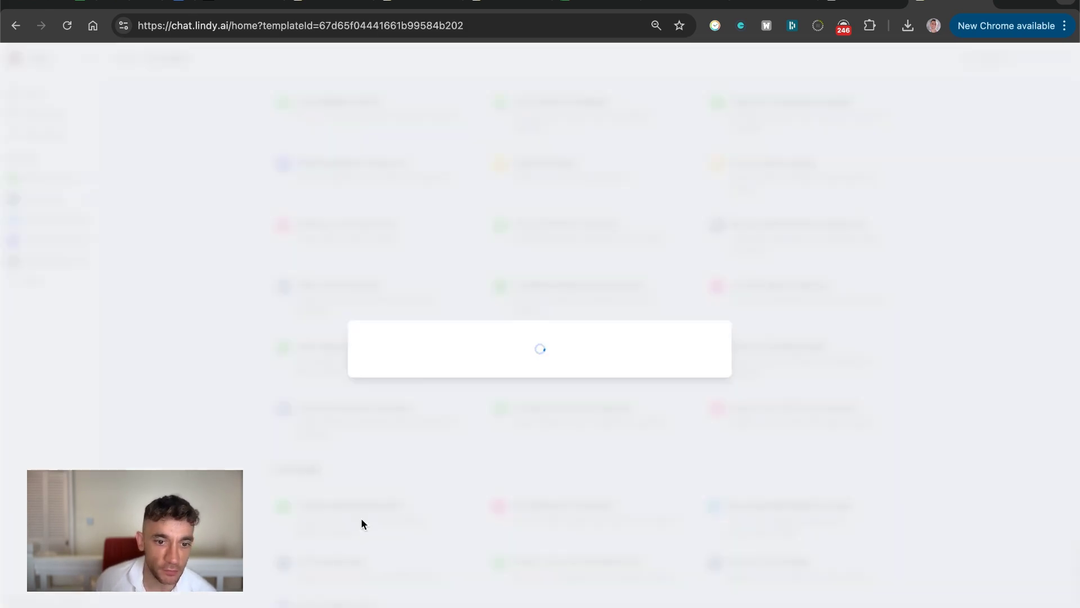
{"action": "left_click", "coordinate": [407, 341]}
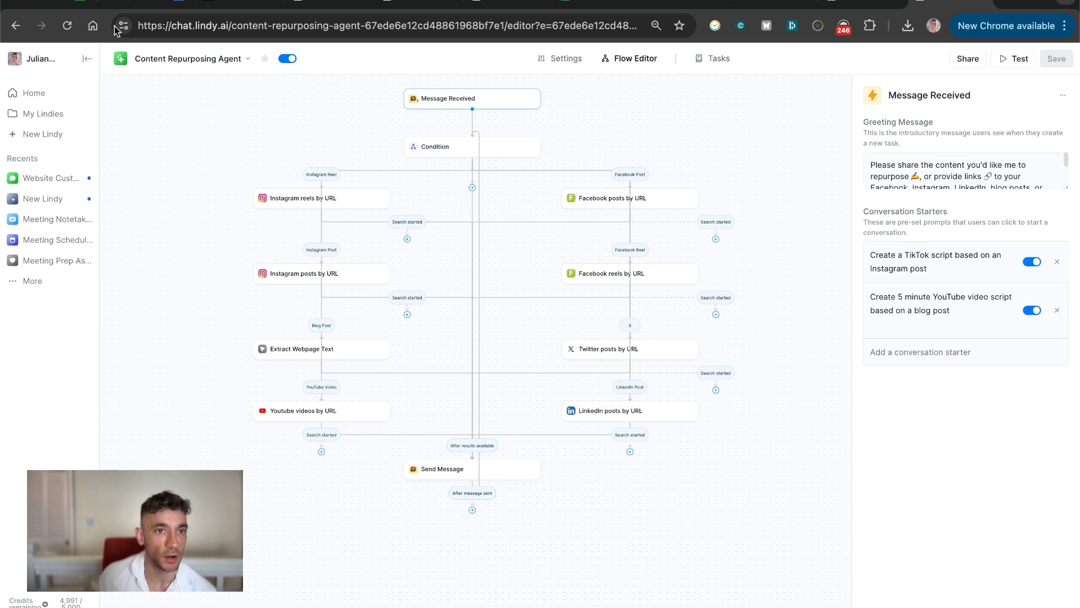
Step: Return to the Lindy home page and review the Lindy AI Automation lesson in the Skool classroom
{"action": "left_click", "coordinate": [19, 88]}
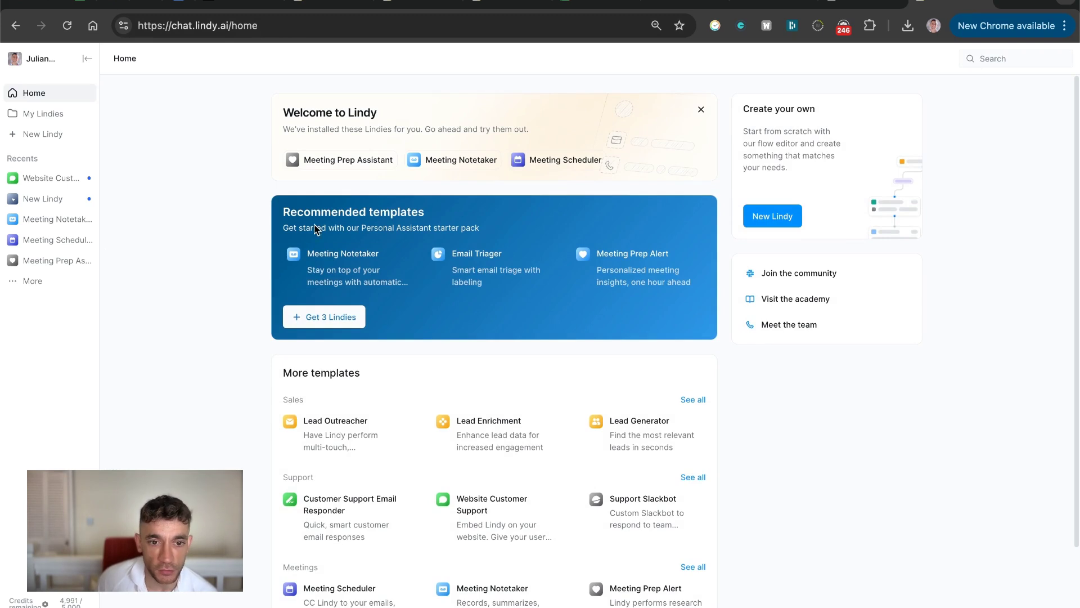
{"action": "left_click", "coordinate": [741, 9]}
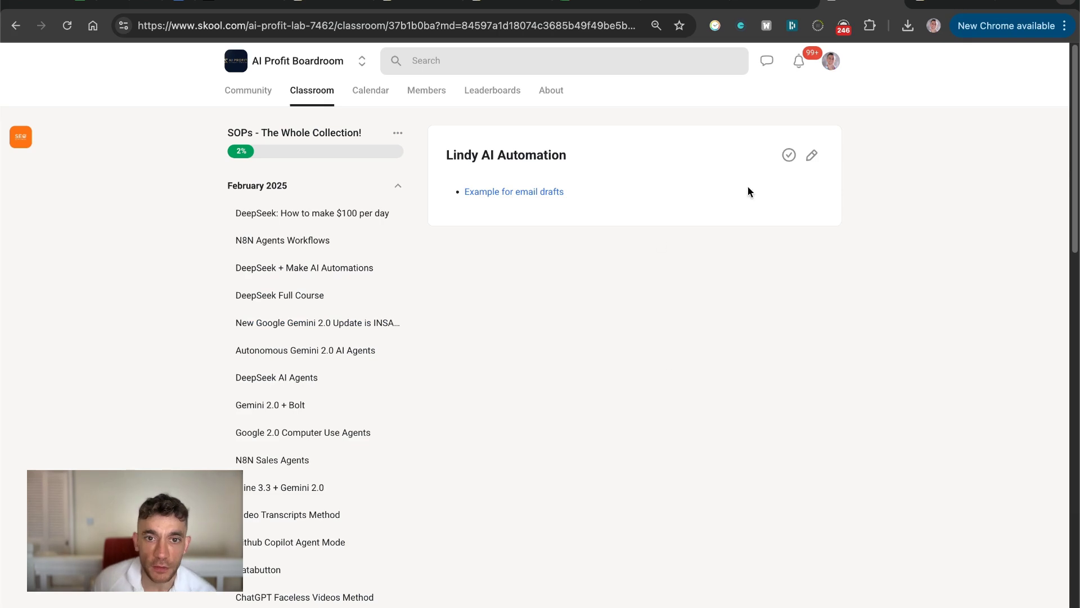
{"action": "left_click_drag", "start_coordinate": [445, 155], "coordinate": [567, 157]}
{"action": "left_click", "coordinate": [735, 372]}
Step: Switch to Lindy, open the Website Customer Support agent and bring up its sharing options
{"action": "left_click", "coordinate": [951, 5]}
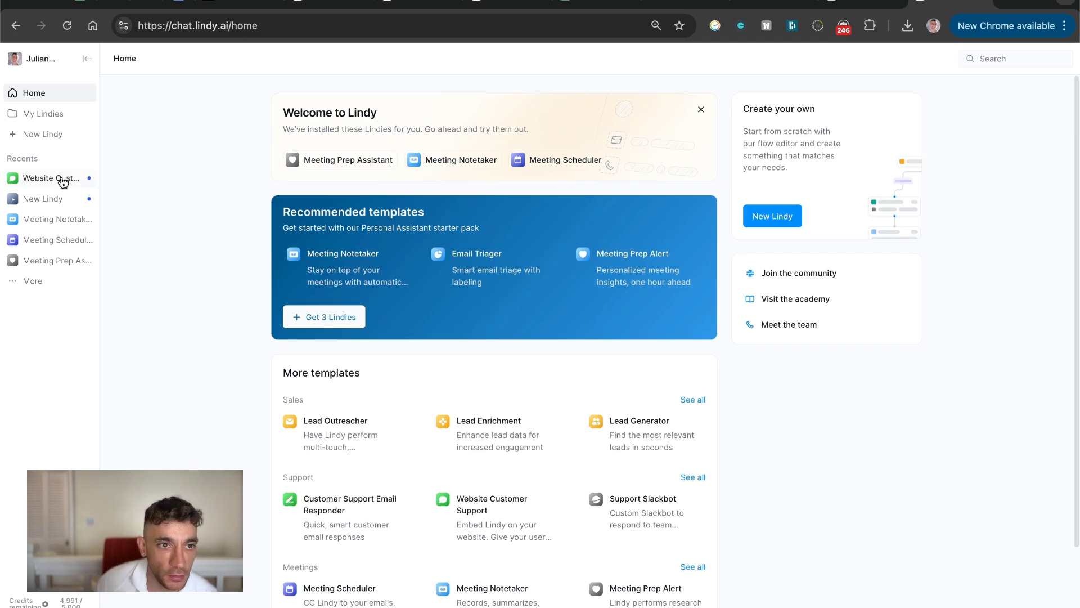
{"action": "left_click", "coordinate": [56, 178]}
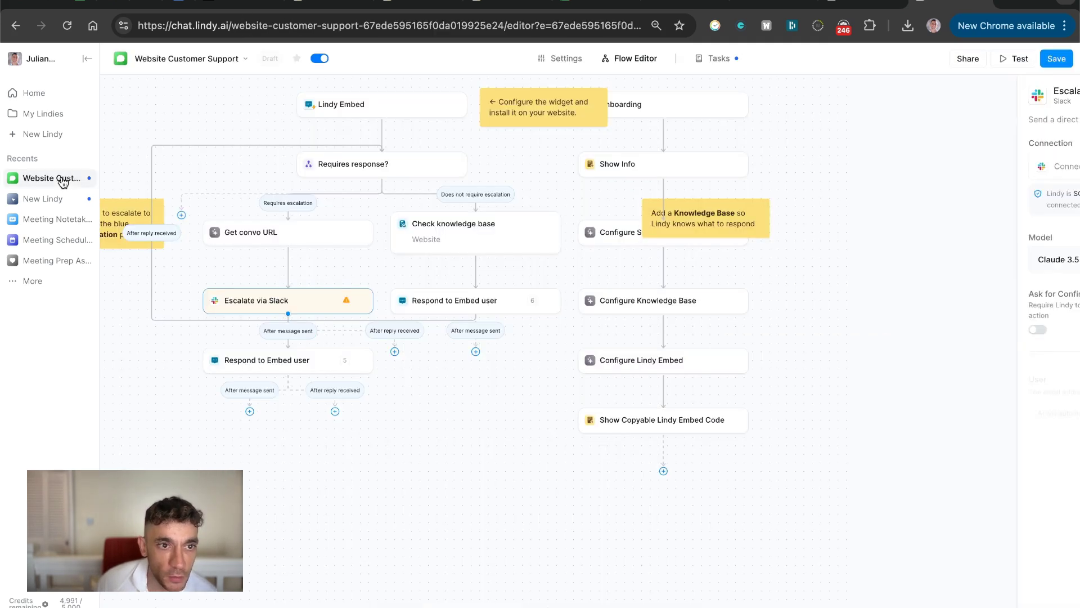
{"action": "left_click", "coordinate": [965, 59]}
{"action": "left_click", "coordinate": [856, 175]}
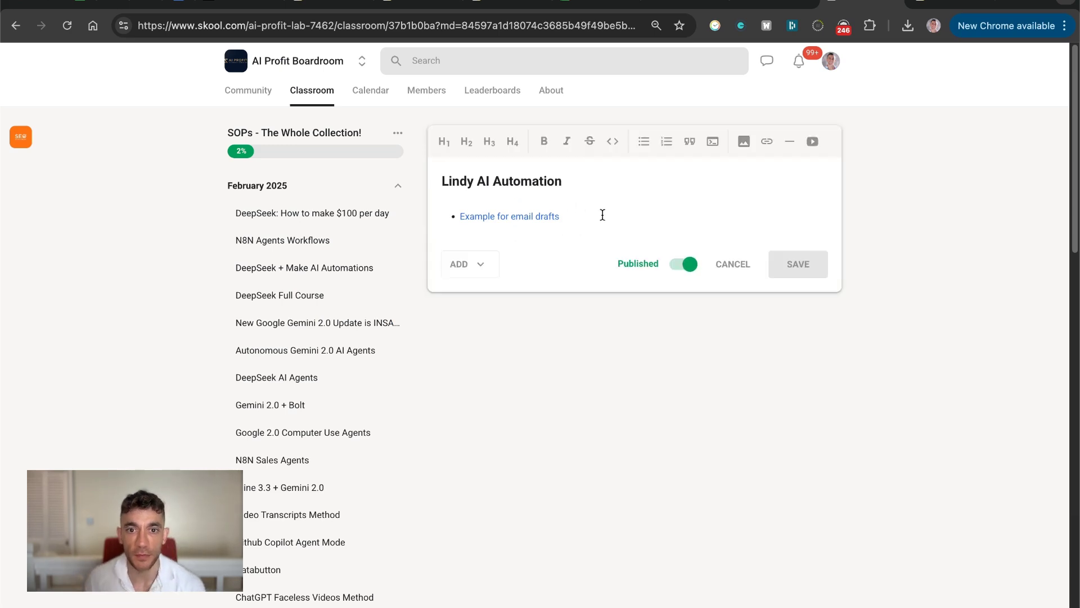
Step: Add a "Customer Service" bullet below "Example for email drafts" in the Lindy AI Automation lesson
{"action": "left_click", "coordinate": [603, 215]}
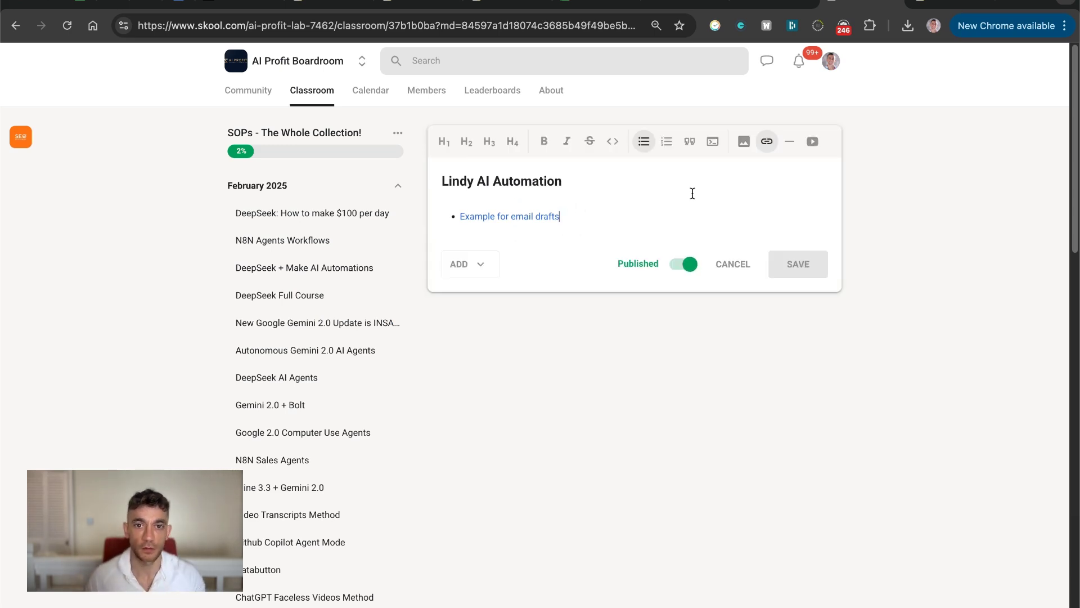
{"action": "key", "text": "Return"}
{"action": "type", "text": "Customer Service"}
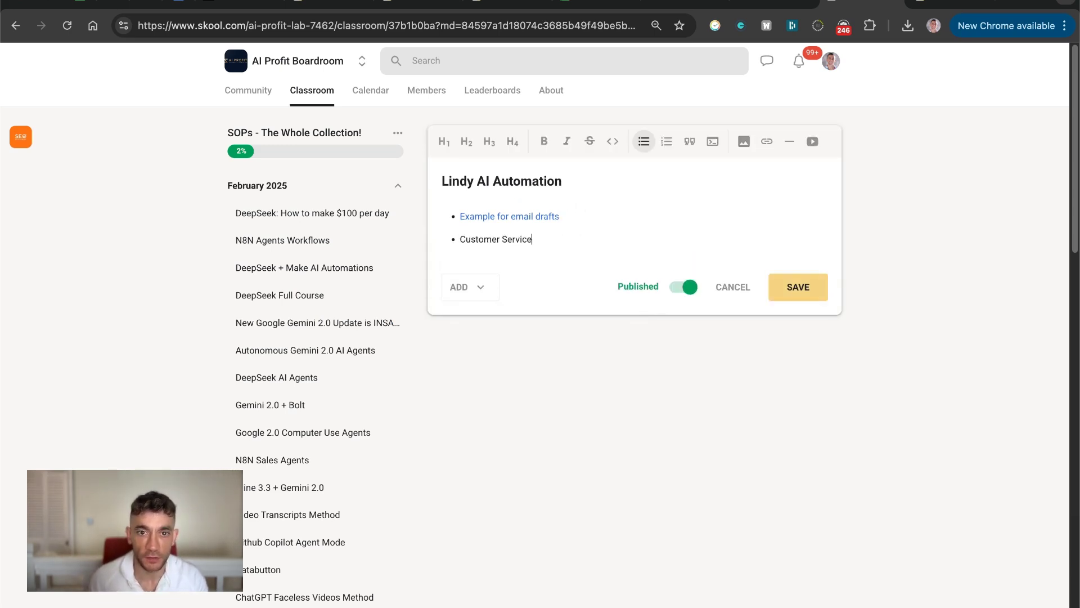
Step: Try to paste the clipboard contents onto the "Customer Service" bullet text and undo the paste
{"action": "key", "text": "shift+Home"}
{"action": "key", "text": "super+v"}
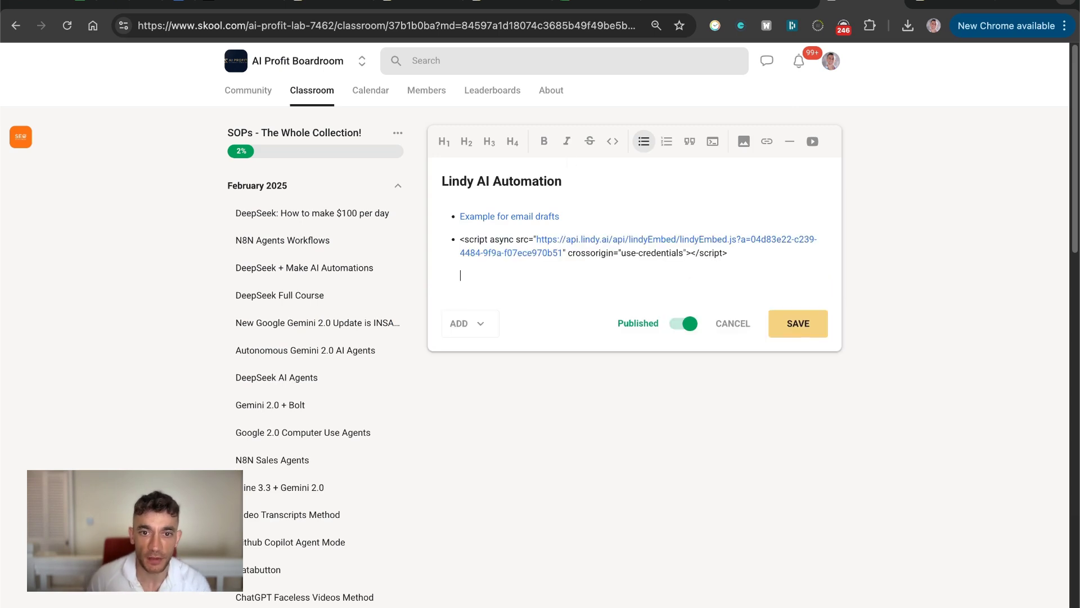
{"action": "key", "text": "super+z"}
Step: Revisit the Website Customer Support agent in Lindy, then return to the Skool lesson and save its edits
{"action": "left_click", "coordinate": [925, 3]}
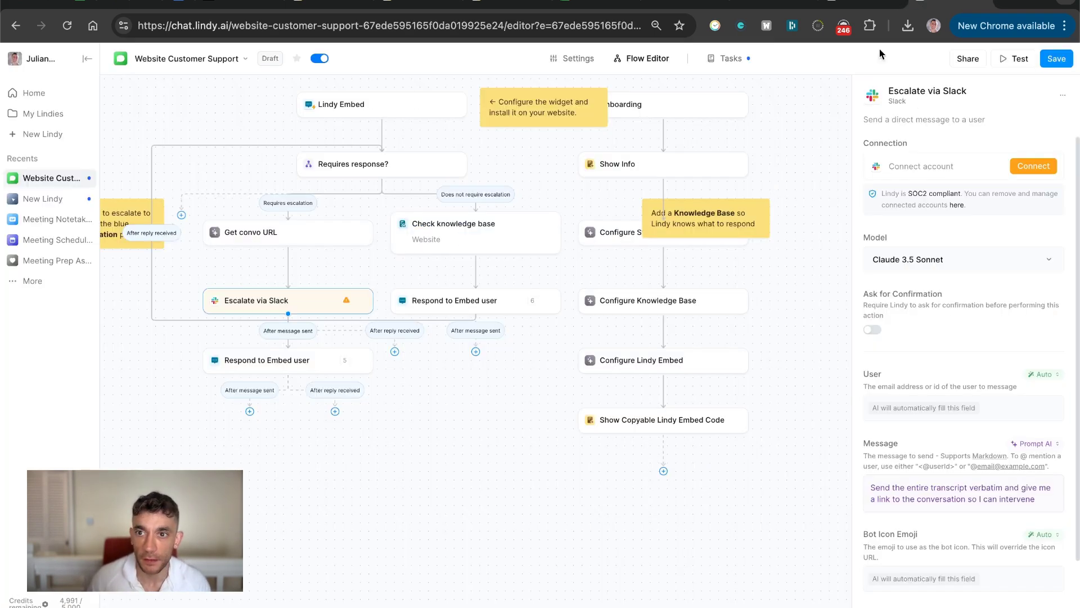
{"action": "key", "text": "ctrl+shift+Tab"}
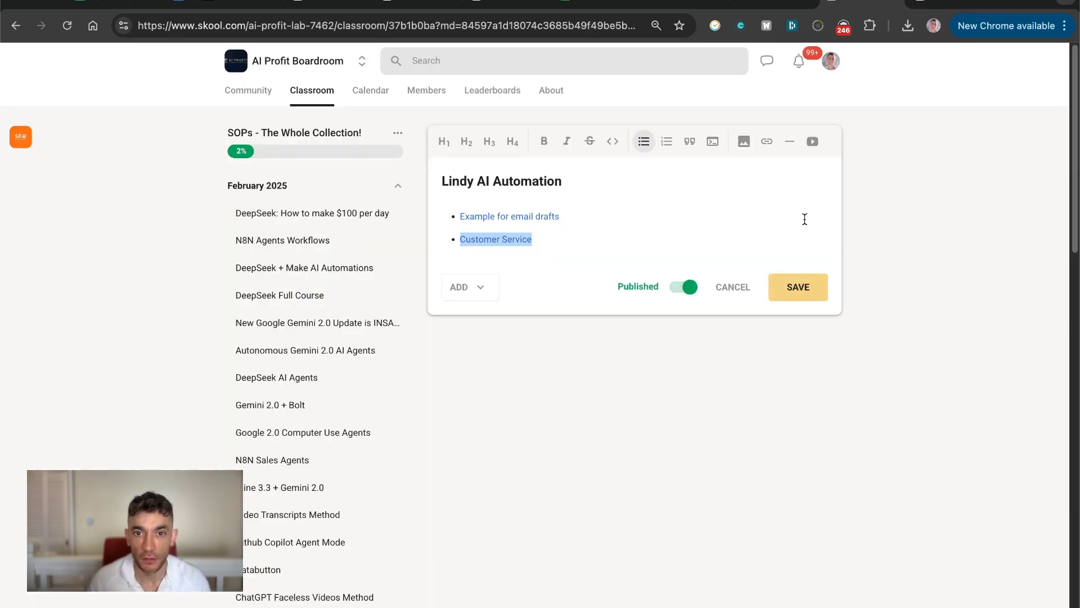
{"action": "left_click", "coordinate": [824, 290]}
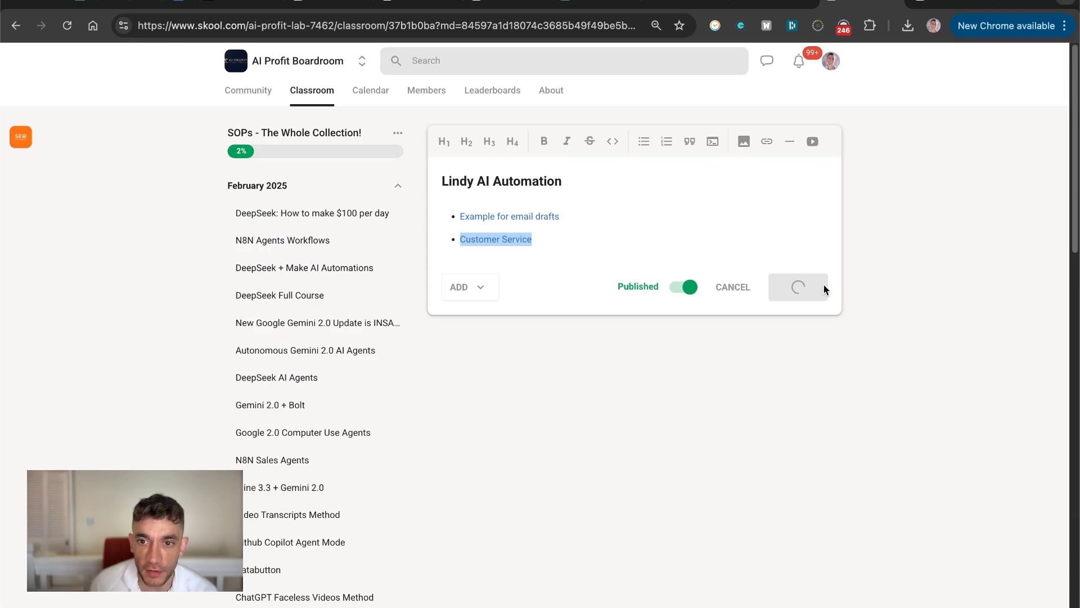
Step: From the classroom overview, open the "SOPs - The Whole Collection!" course and look through its lesson list alongside the Lindy AI Automation lesson
{"action": "left_click", "coordinate": [333, 92]}
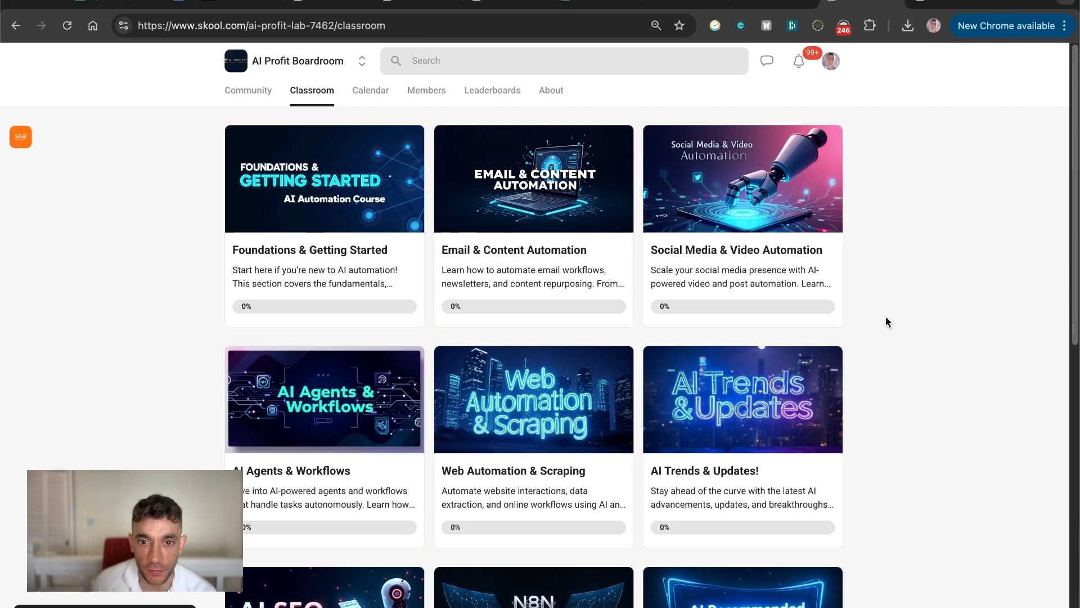
{"action": "scroll", "coordinate": [886, 316], "scroll_direction": "down", "scroll_amount": 10}
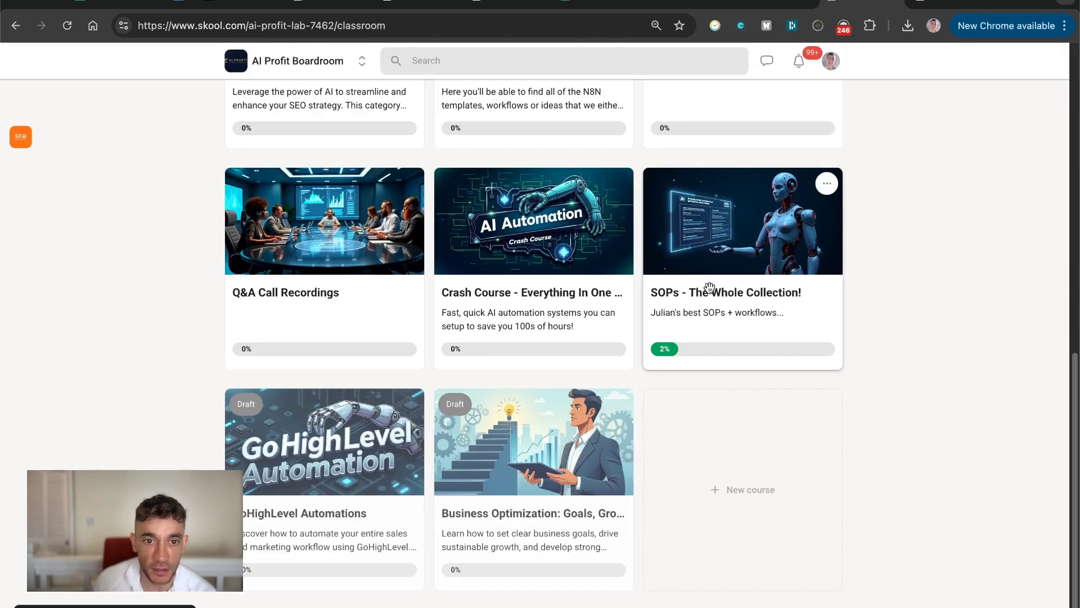
{"action": "left_click", "coordinate": [710, 288]}
{"action": "scroll", "coordinate": [397, 315], "scroll_direction": "down", "scroll_amount": 20}
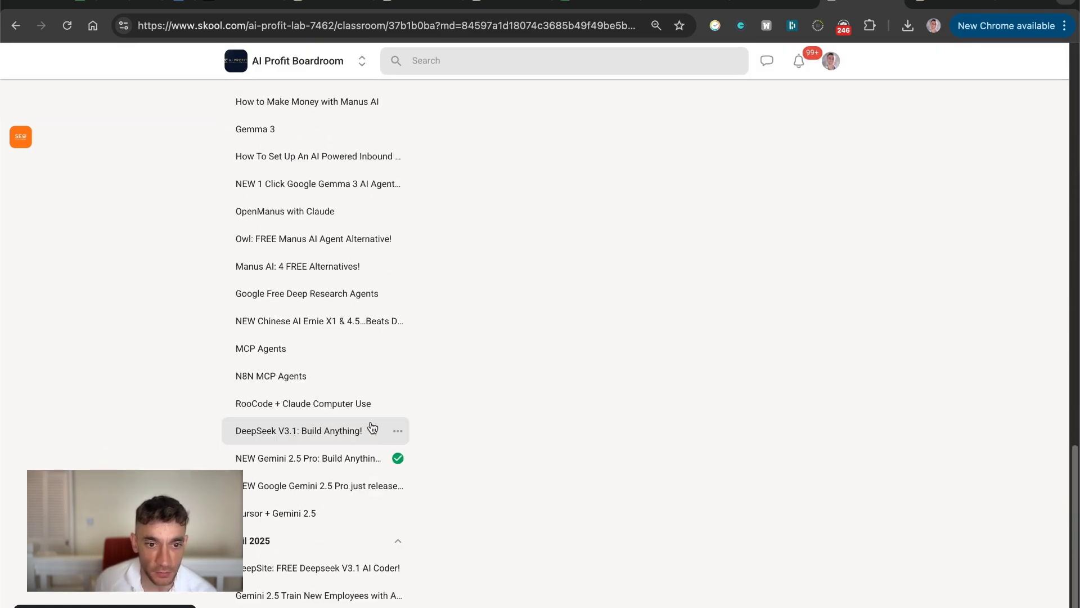
{"action": "scroll", "coordinate": [332, 345], "scroll_direction": "up", "scroll_amount": 20}
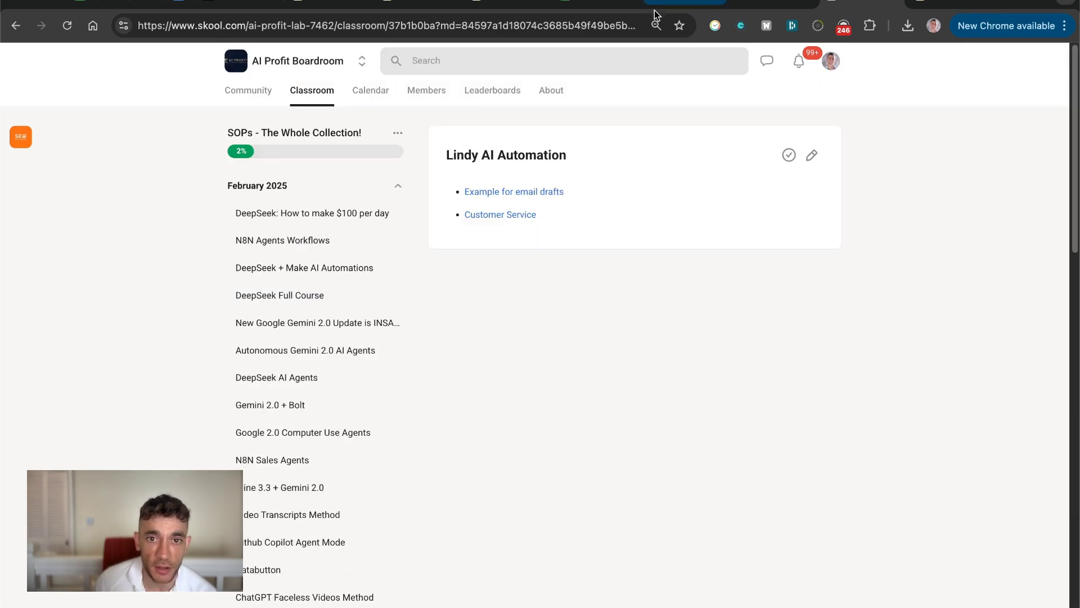
Step: Look over the community's calendar and About page, then review the course cards in the classroom overview
{"action": "left_click", "coordinate": [311, 91]}
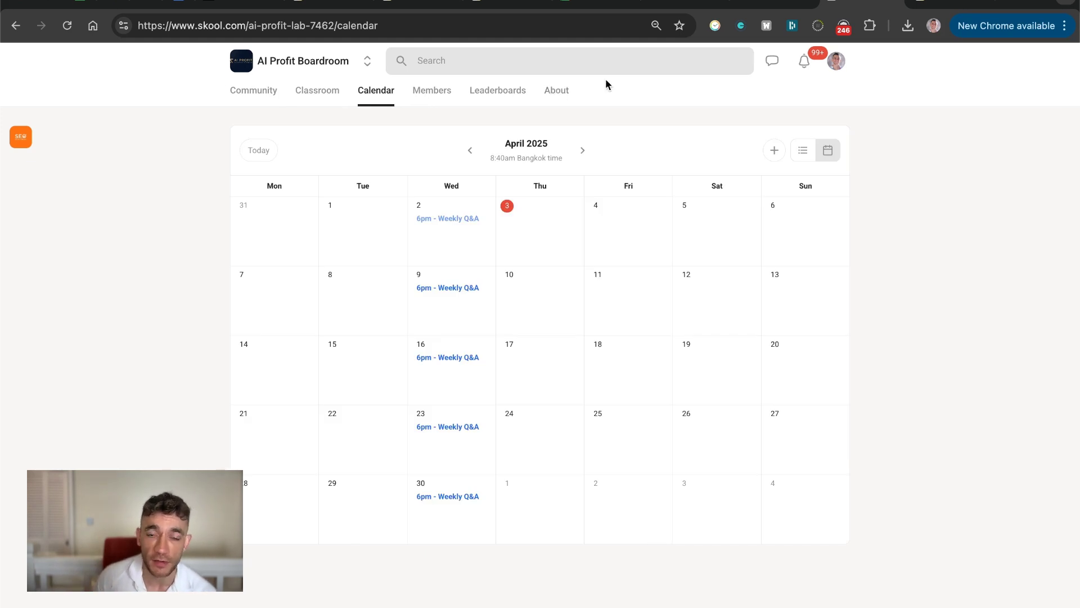
{"action": "scroll", "coordinate": [499, 319], "scroll_direction": "down", "scroll_amount": 4}
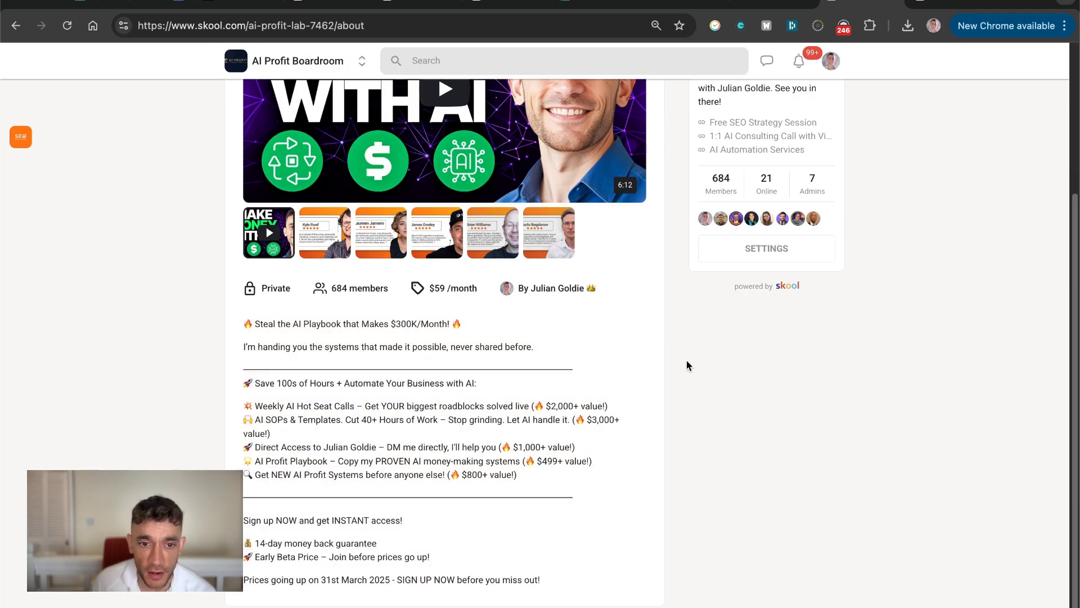
{"action": "scroll", "coordinate": [741, 404], "scroll_direction": "up", "scroll_amount": 4}
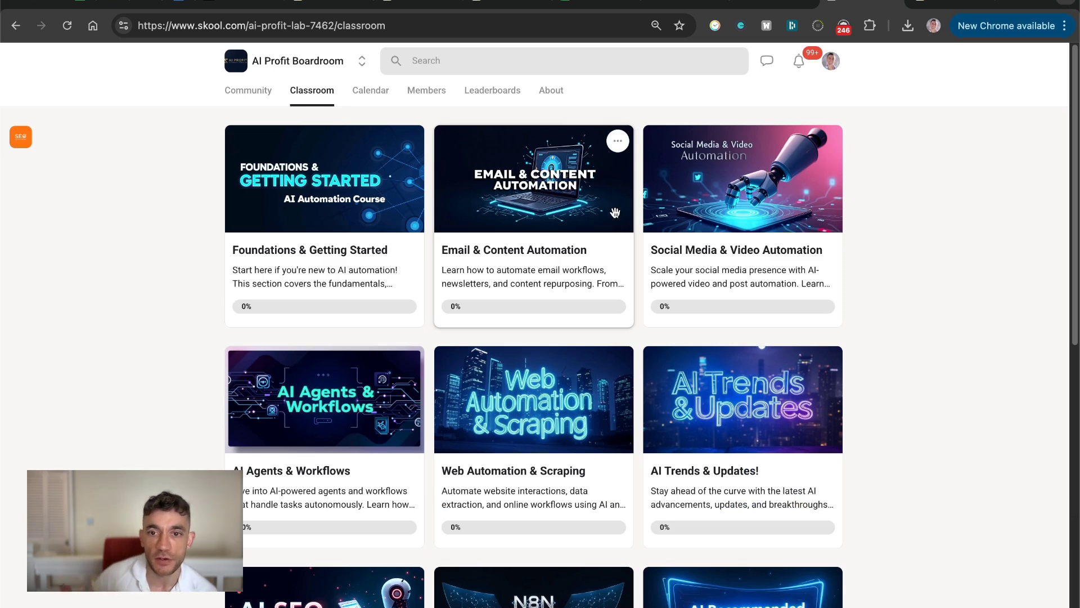
{"action": "scroll", "coordinate": [796, 495], "scroll_direction": "down", "scroll_amount": 3}
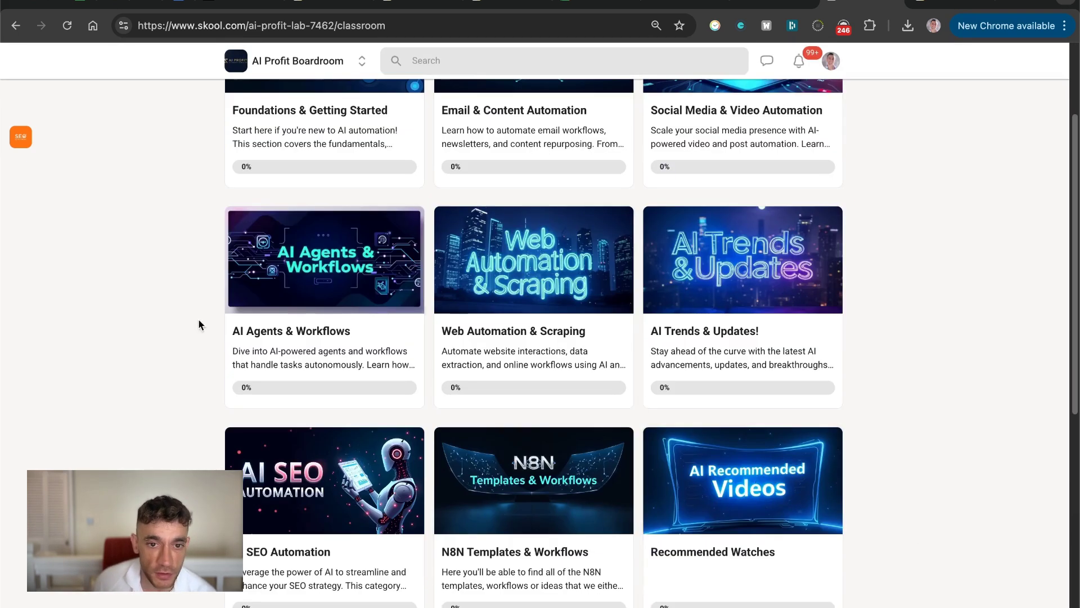
{"action": "scroll", "coordinate": [434, 391], "scroll_direction": "up", "scroll_amount": 3}
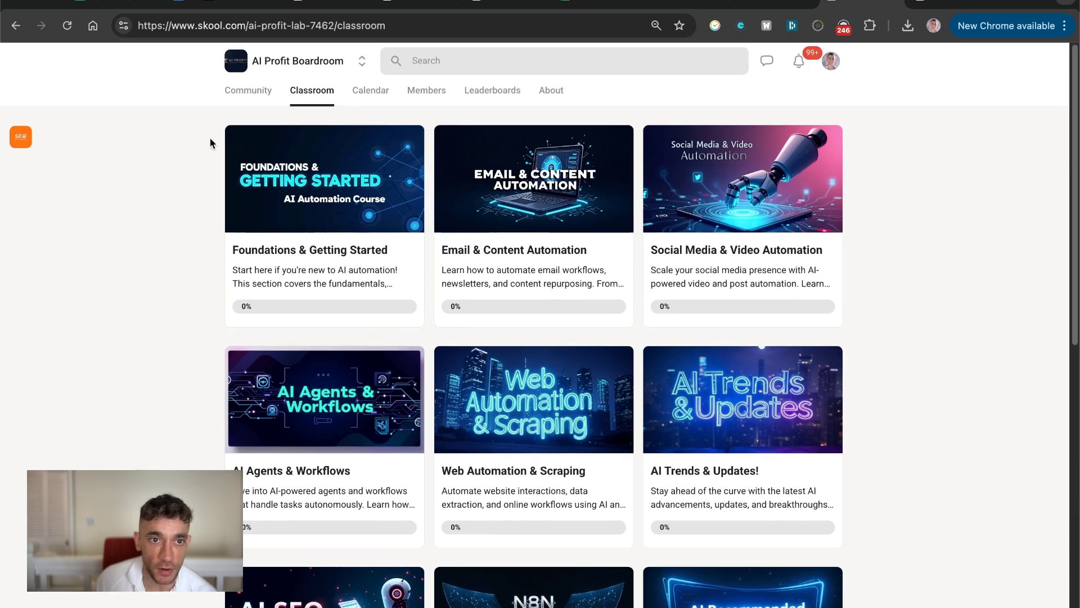
Step: Open the AI Profit Boardroom community feed and browse the members' posts and questions
{"action": "left_click", "coordinate": [248, 90]}
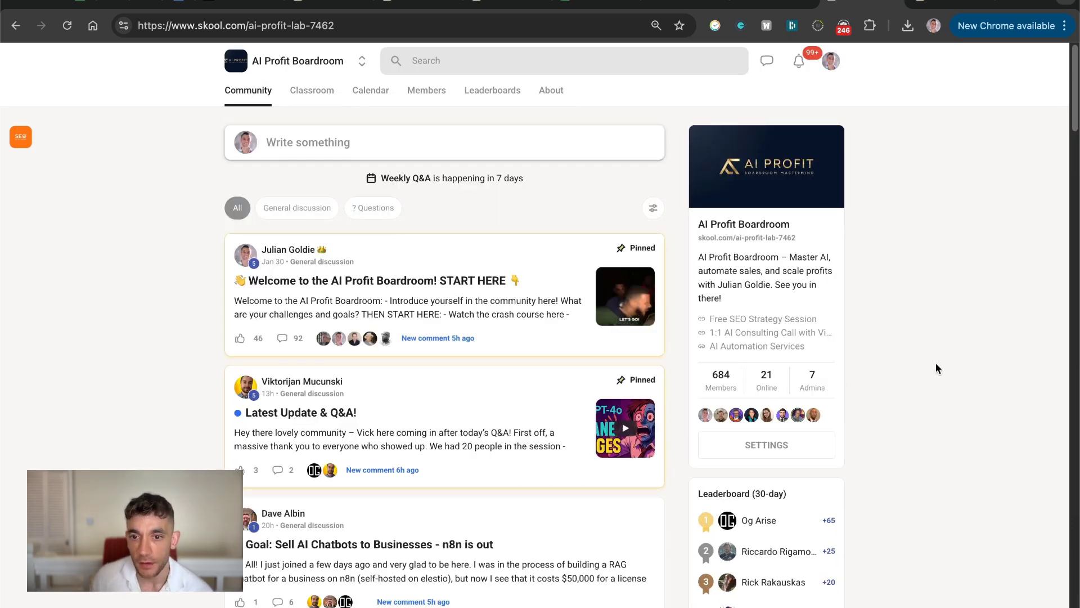
{"action": "scroll", "coordinate": [934, 356], "scroll_direction": "down", "scroll_amount": 4}
{"action": "scroll", "coordinate": [928, 363], "scroll_direction": "down", "scroll_amount": 5}
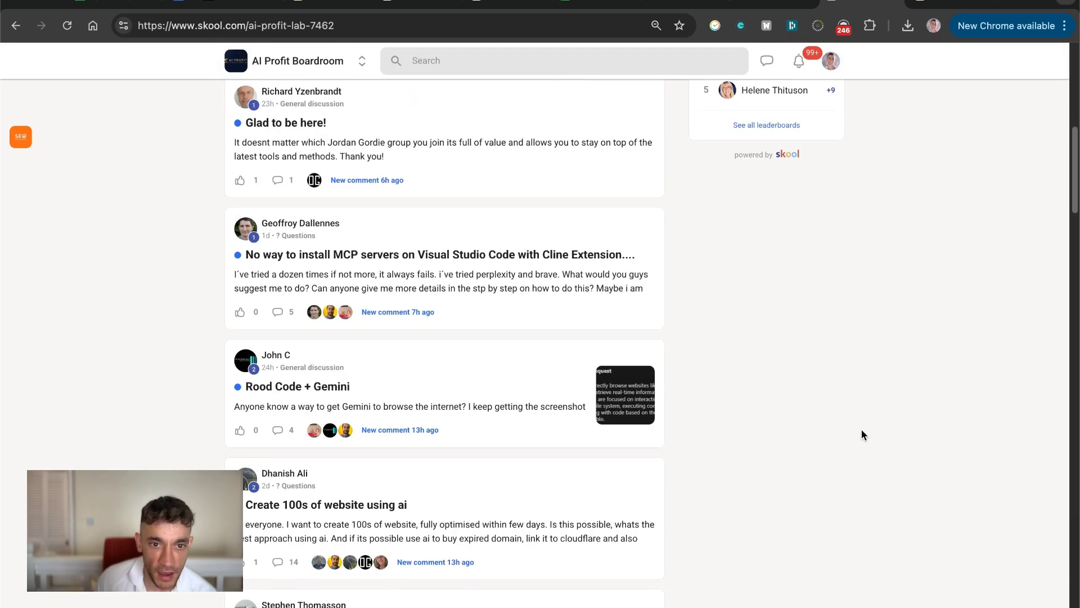
{"action": "scroll", "coordinate": [416, 494], "scroll_direction": "down", "scroll_amount": 2}
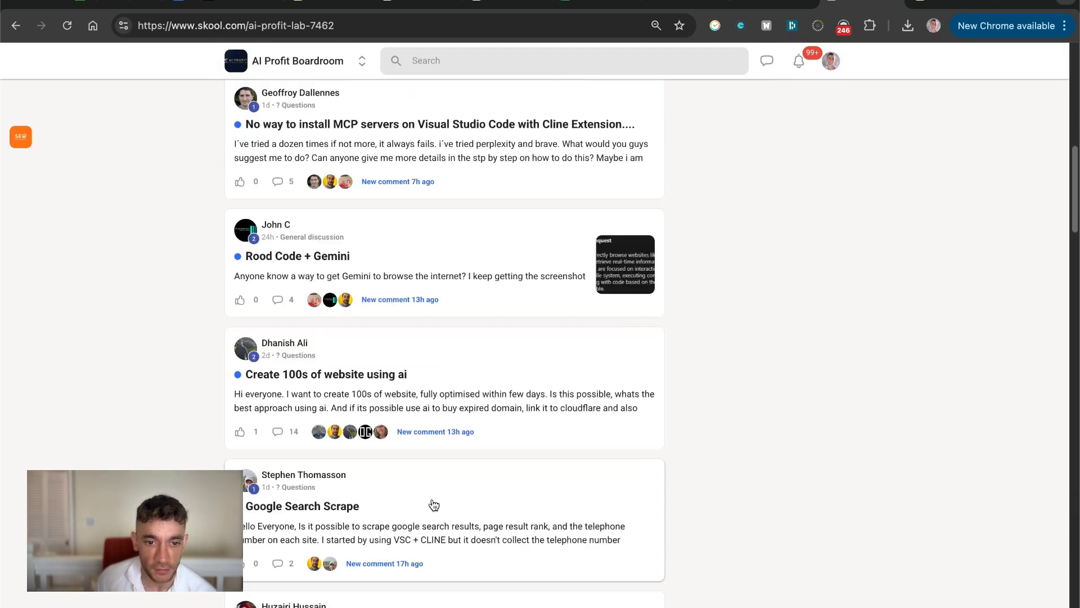
{"action": "scroll", "coordinate": [525, 518], "scroll_direction": "down", "scroll_amount": 15}
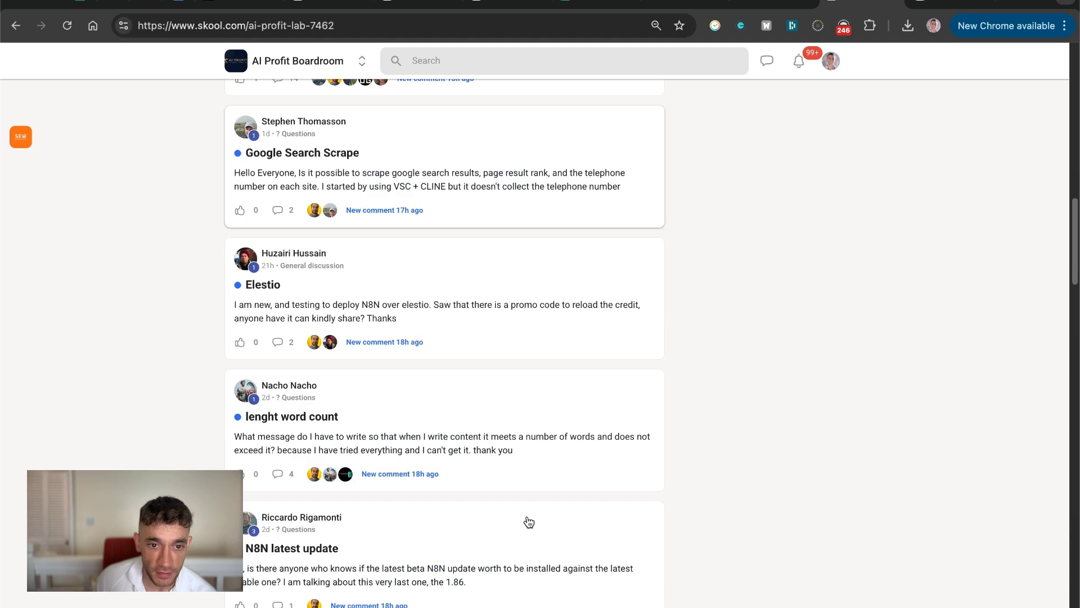
{"action": "scroll", "coordinate": [529, 523], "scroll_direction": "up", "scroll_amount": 20}
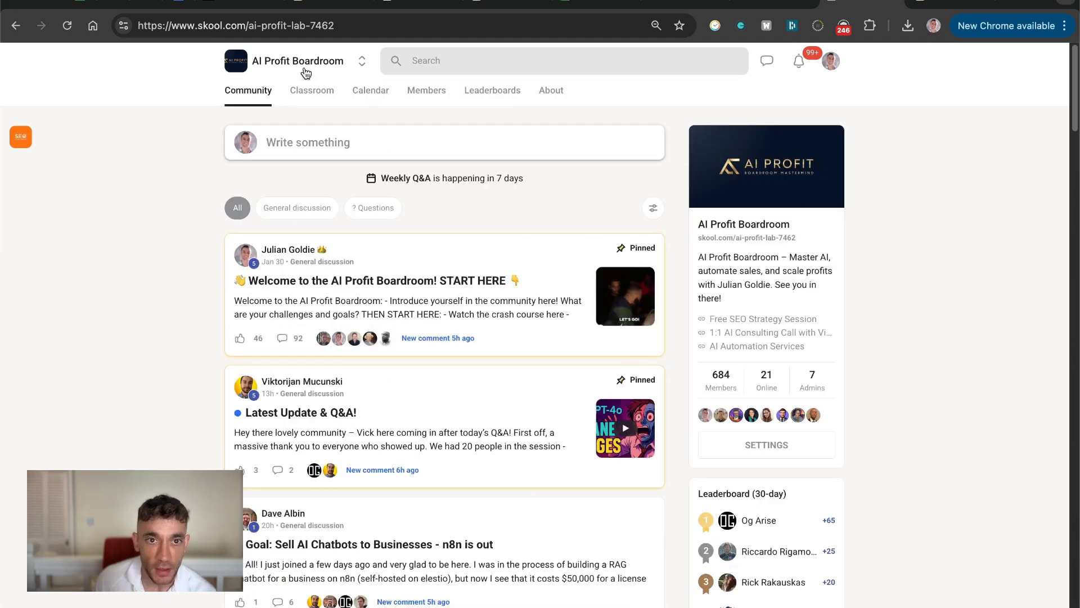
Step: Check the community calendar's weekly Q&A events, then return to the classroom and browse all its courses
{"action": "left_click", "coordinate": [371, 96]}
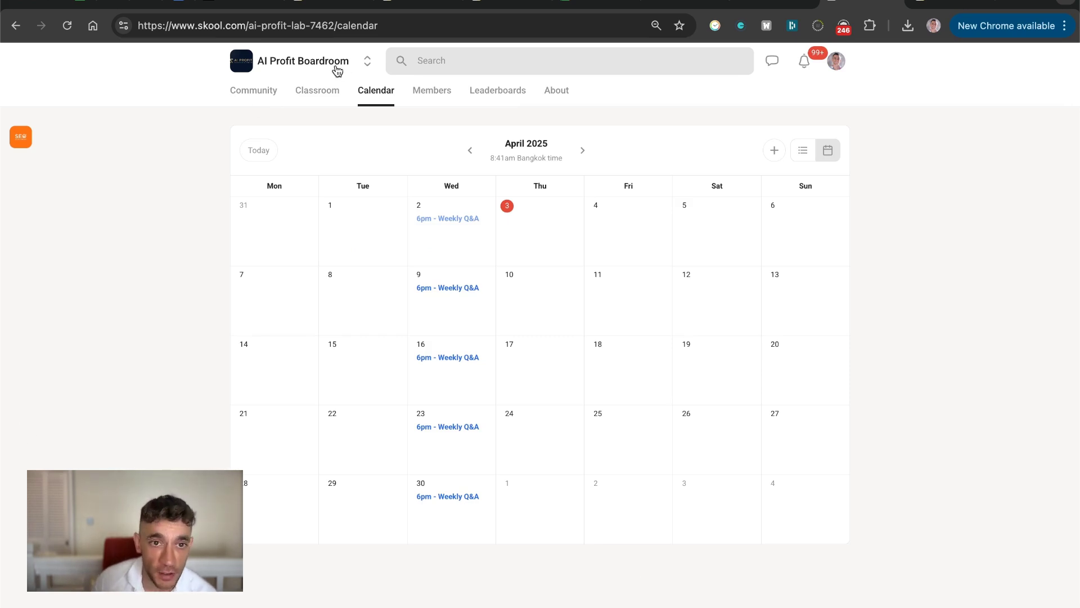
{"action": "left_click", "coordinate": [317, 90]}
{"action": "scroll", "coordinate": [226, 178], "scroll_direction": "down", "scroll_amount": 10}
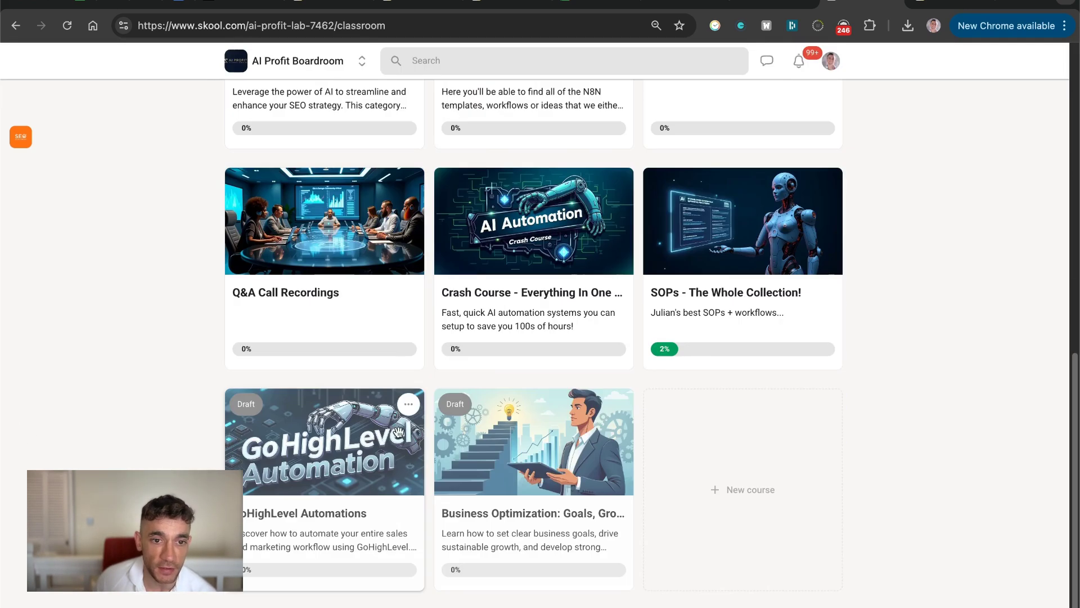
{"action": "scroll", "coordinate": [141, 336], "scroll_direction": "up", "scroll_amount": 10}
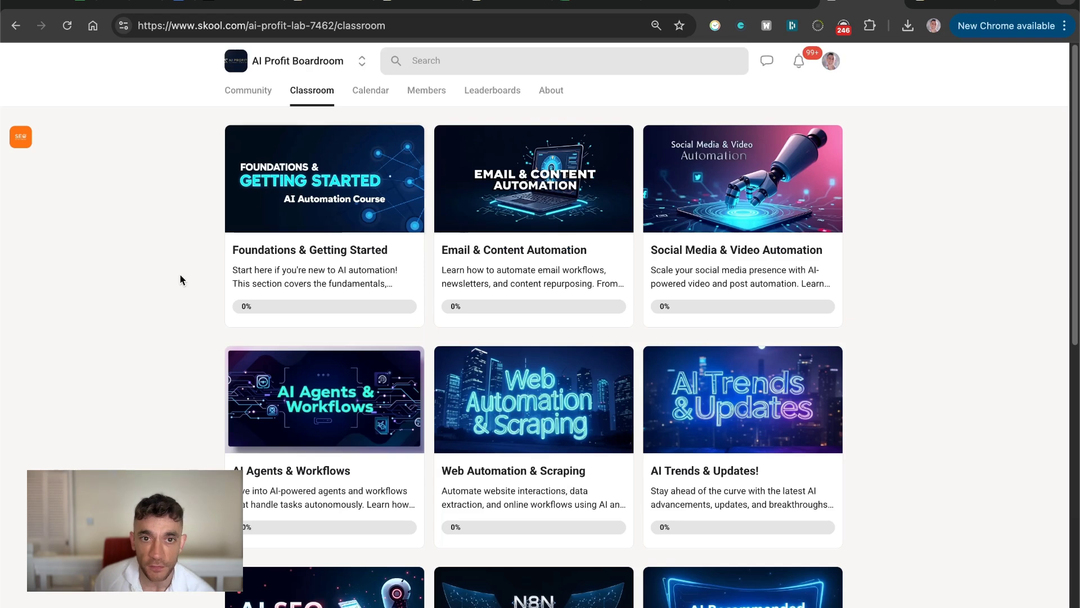
Step: Open go.juliangoldie.com/strategy-session in a new tab and look through the session benefits, founder profile and client testimonials
{"action": "key", "text": "super+t"}
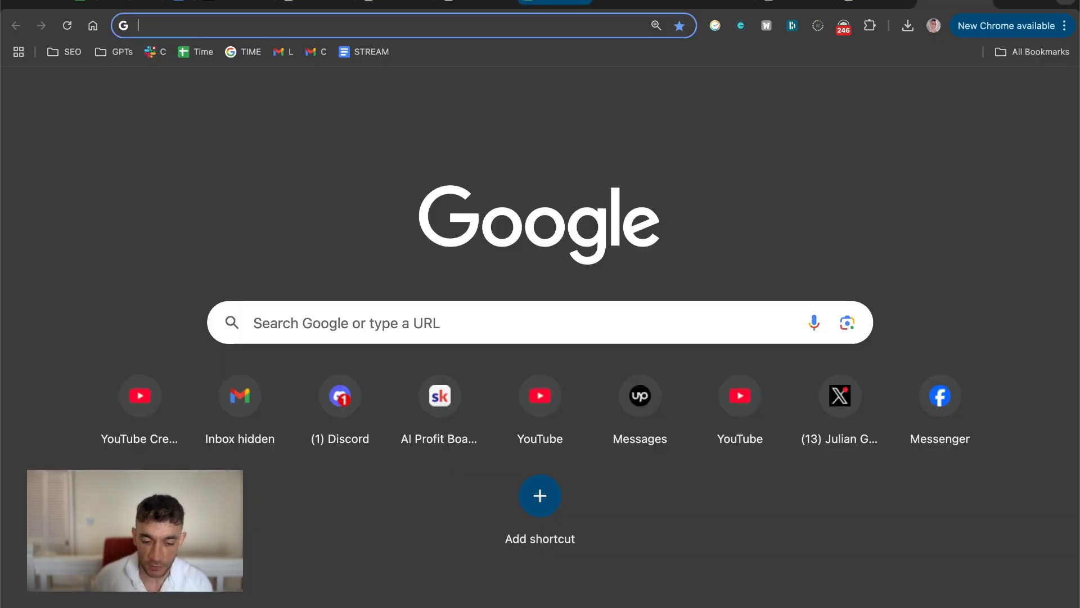
{"action": "type", "text": "go.juliangoldie.com/str"}
{"action": "key", "text": "Return"}
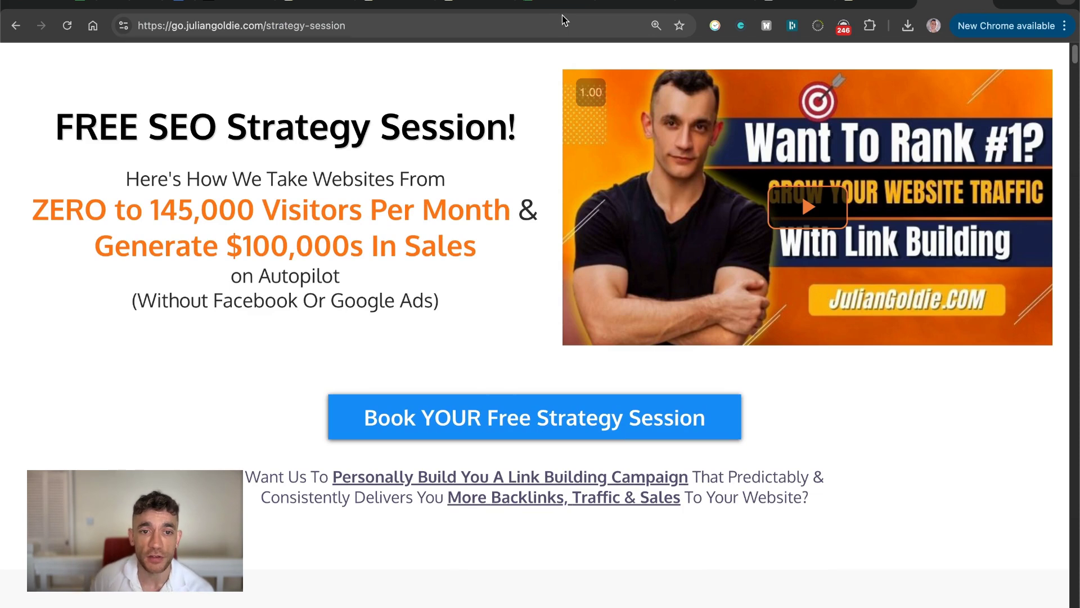
{"action": "scroll", "coordinate": [397, 329], "scroll_direction": "down", "scroll_amount": 9}
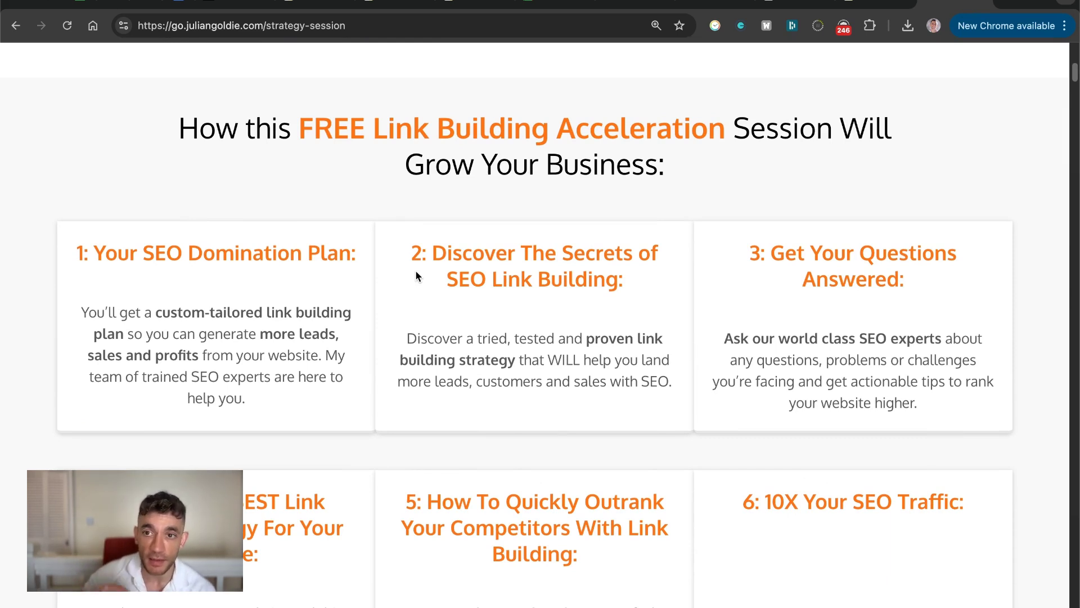
{"action": "scroll", "coordinate": [553, 400], "scroll_direction": "down", "scroll_amount": 20}
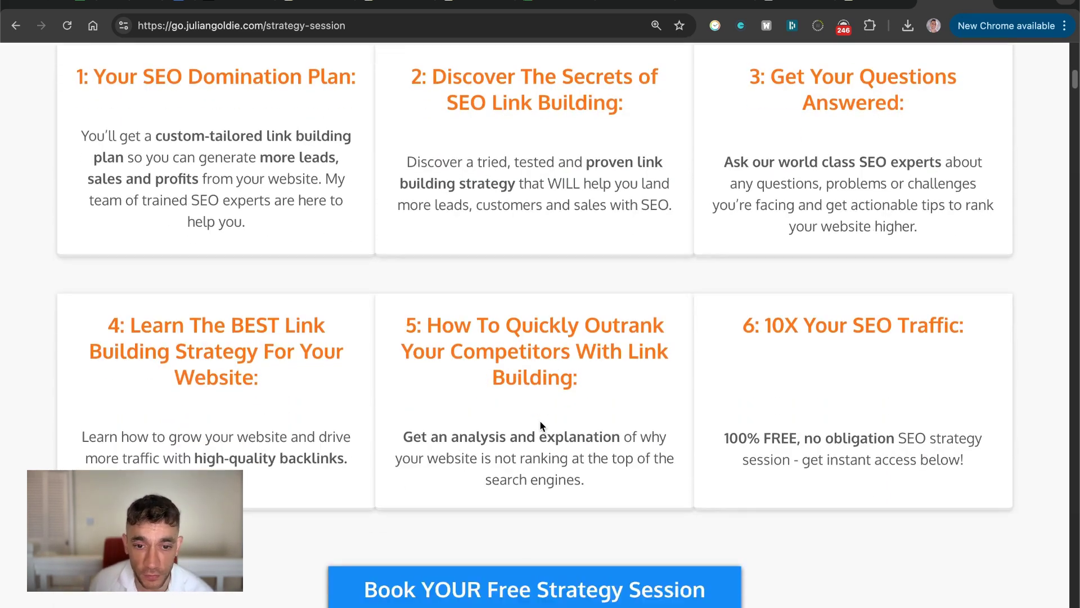
{"action": "scroll", "coordinate": [537, 433], "scroll_direction": "down", "scroll_amount": 20}
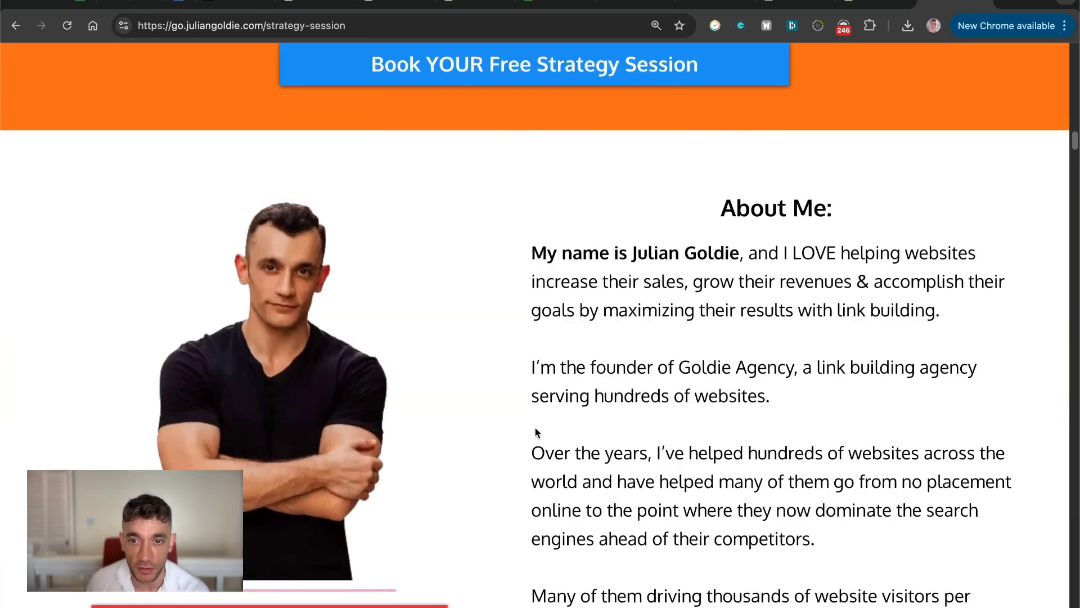
{"action": "scroll", "coordinate": [535, 433], "scroll_direction": "down", "scroll_amount": 20}
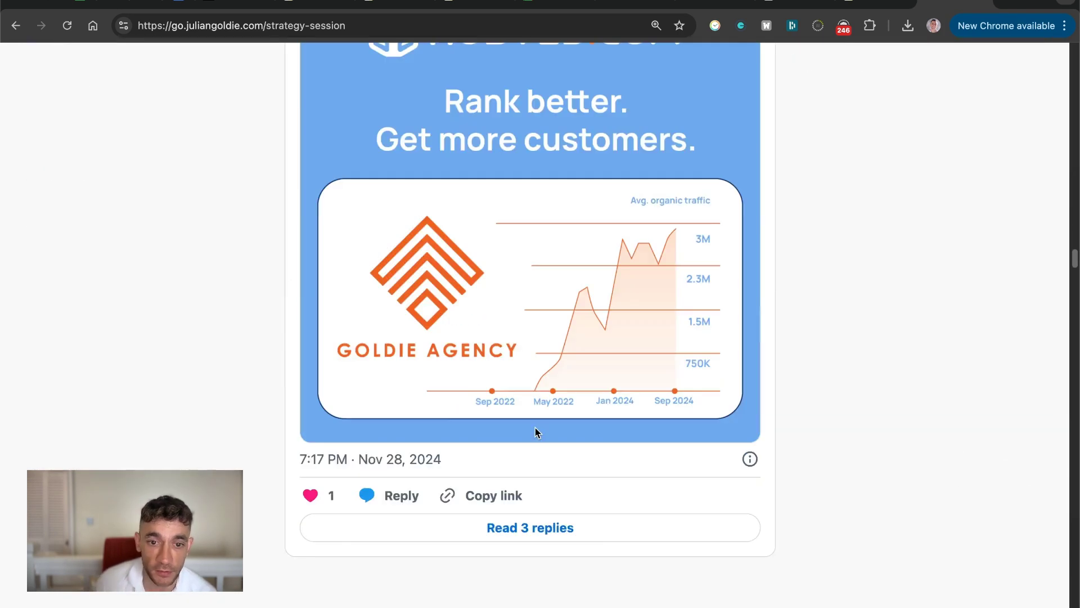
{"action": "scroll", "coordinate": [535, 433], "scroll_direction": "down", "scroll_amount": 20}
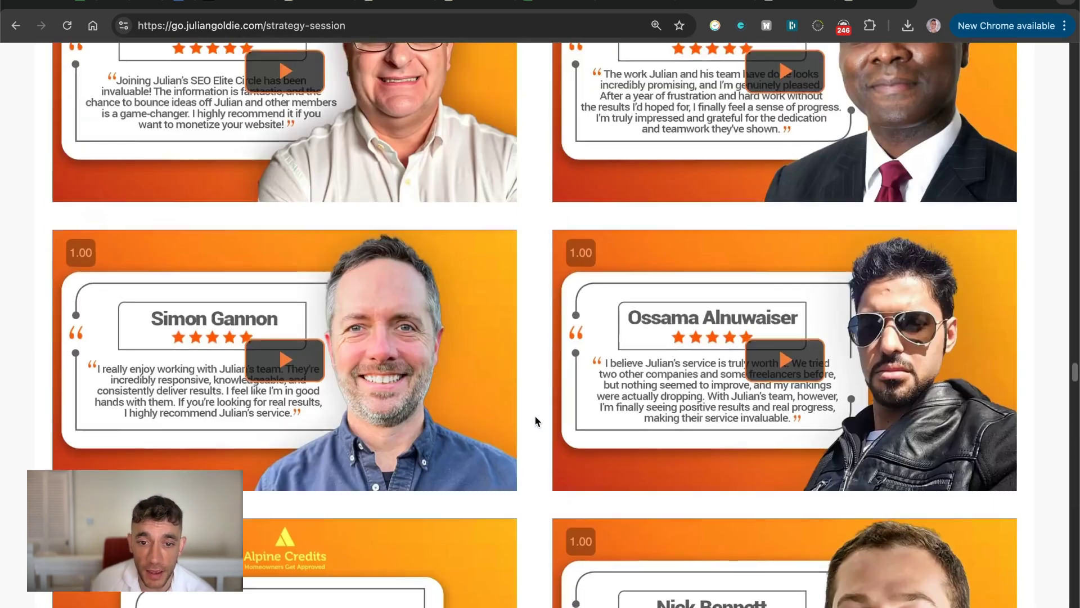
{"action": "scroll", "coordinate": [820, 351], "scroll_direction": "down", "scroll_amount": 18}
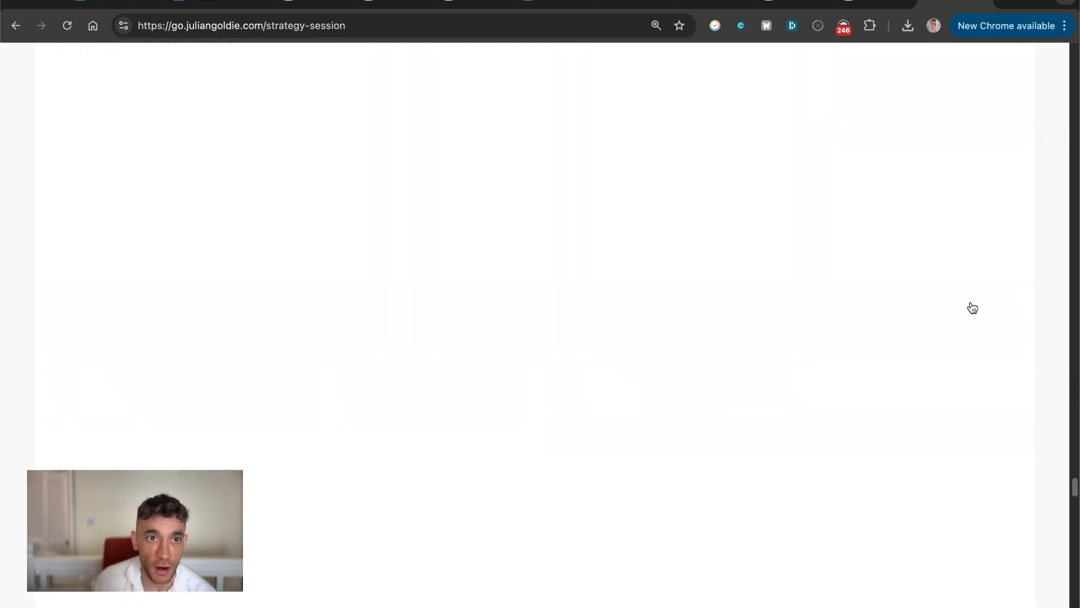